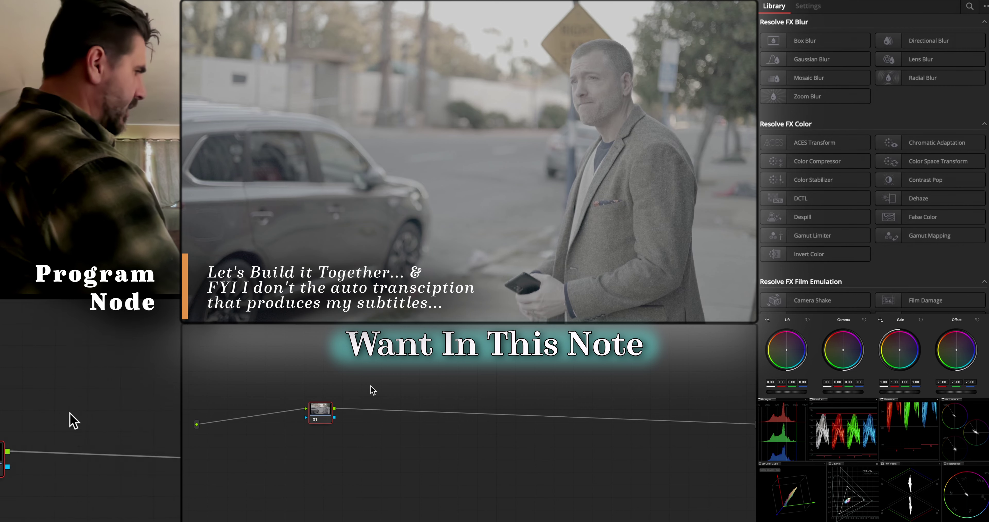
# Look through the node stack layers of the current clip.
pyautogui.click(69, 329)
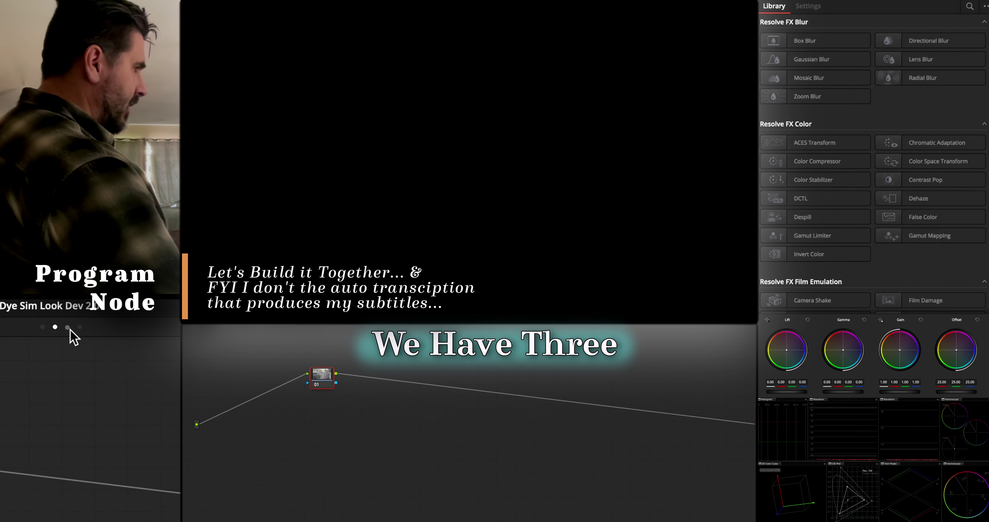
pyautogui.click(69, 329)
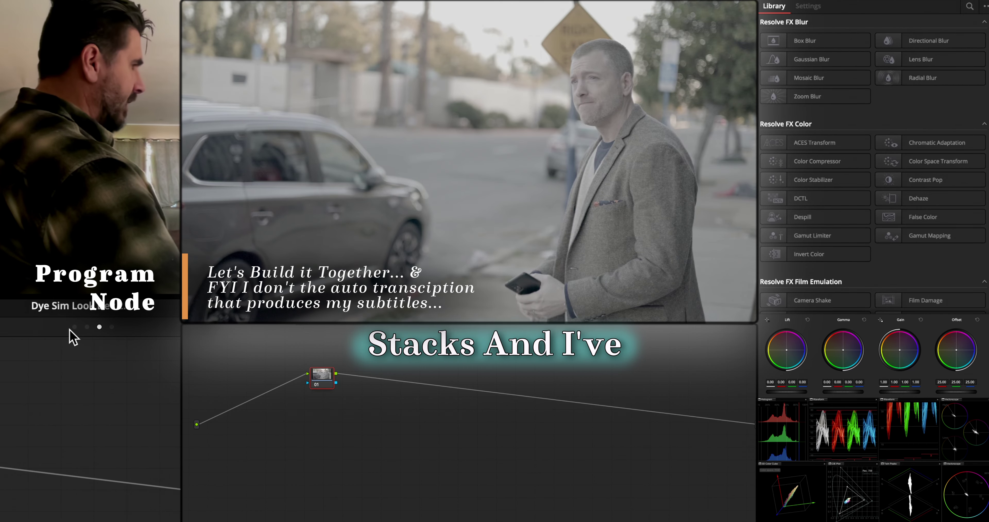
pyautogui.click(69, 327)
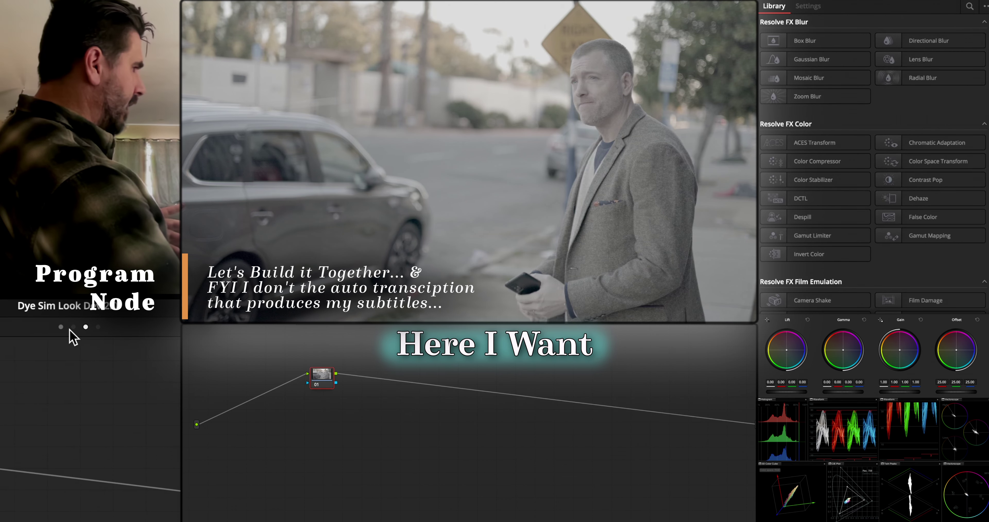
pyautogui.click(70, 328)
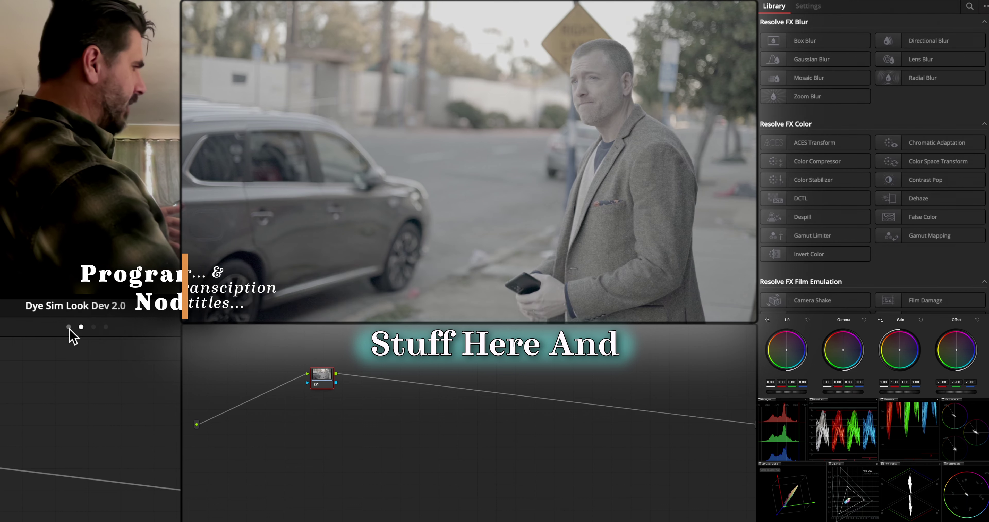
pyautogui.click(69, 328)
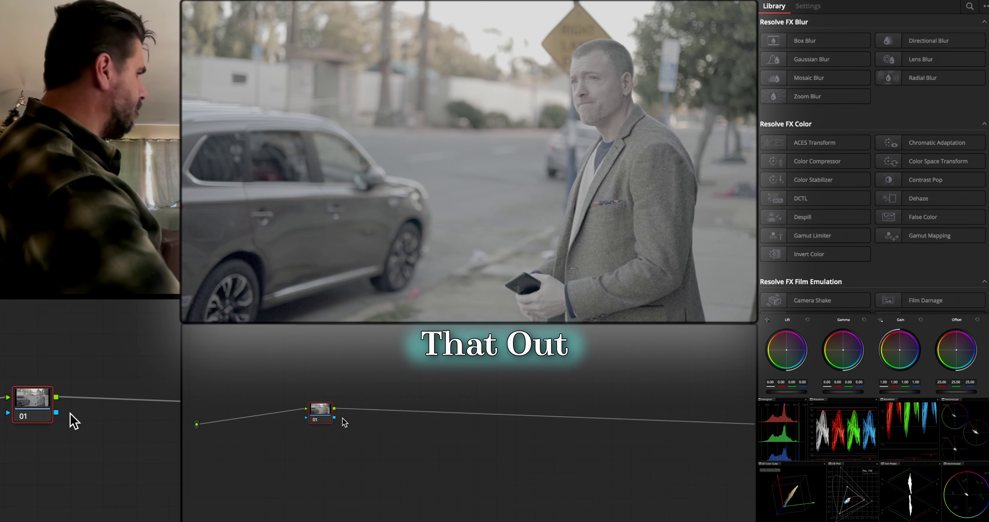
# Line node 01 up at the start of the node graph and apply the Neat Video Reduce Noise v5 effect to it.
pyautogui.moveTo(327, 413); pyautogui.dragTo(334, 425)
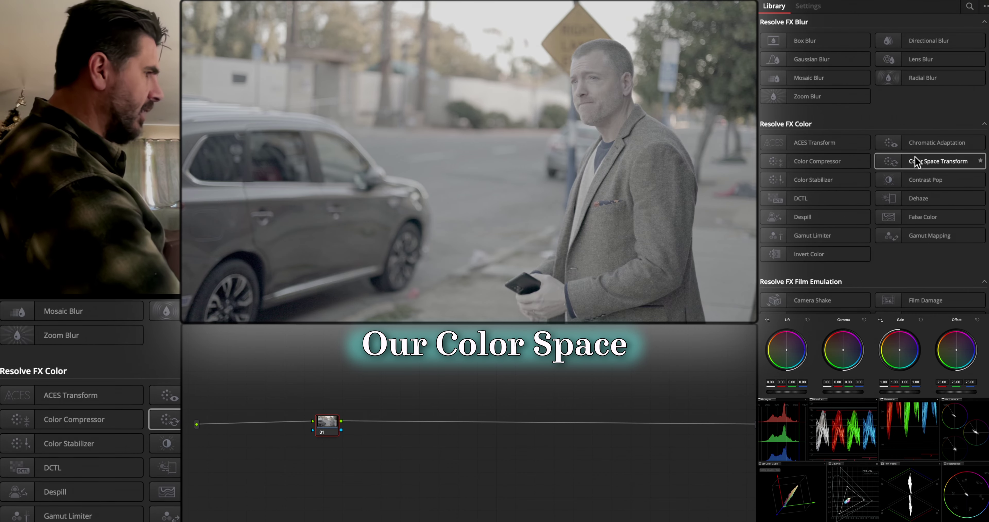
pyautogui.moveTo(920, 163); pyautogui.dragTo(393, 428)
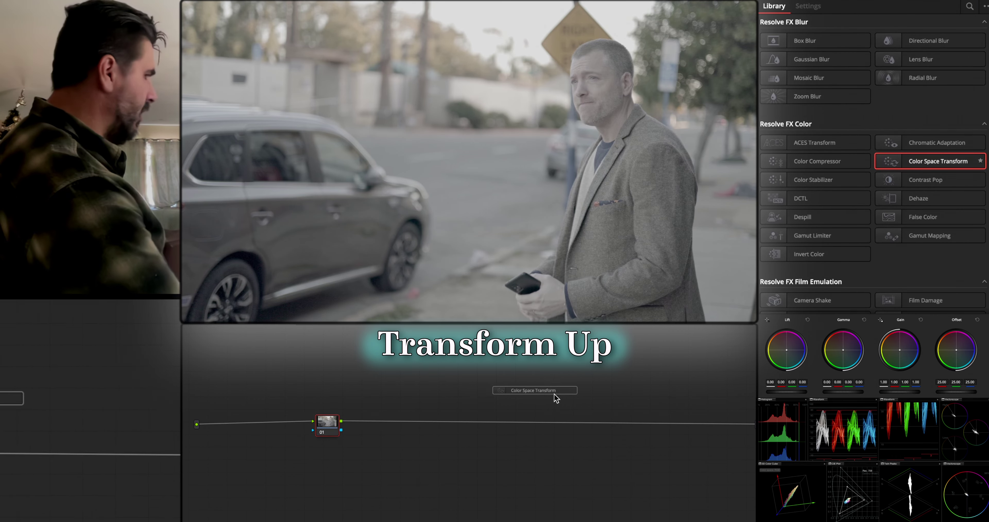
pyautogui.moveTo(556, 397); pyautogui.dragTo(875, 161)
pyautogui.scroll(-10, 860, 160)
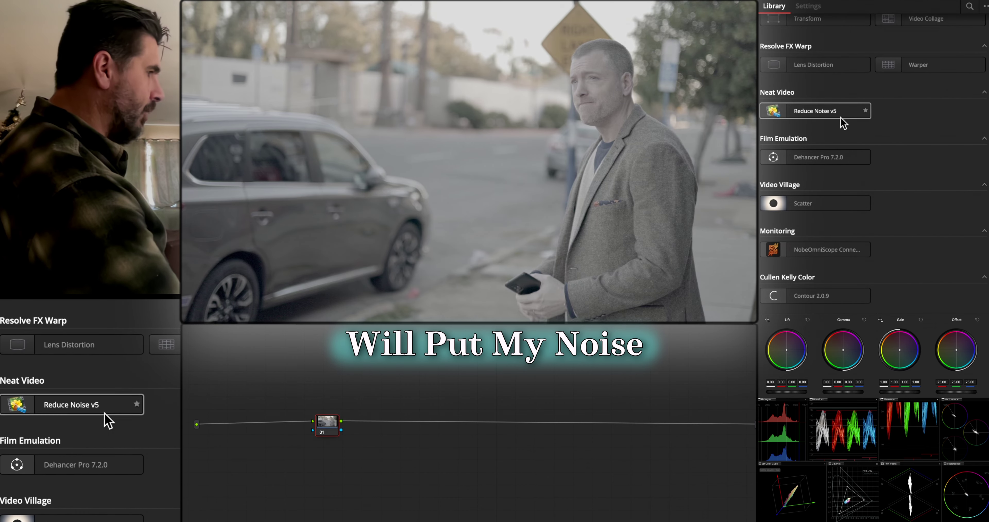
pyautogui.moveTo(783, 126); pyautogui.dragTo(266, 433)
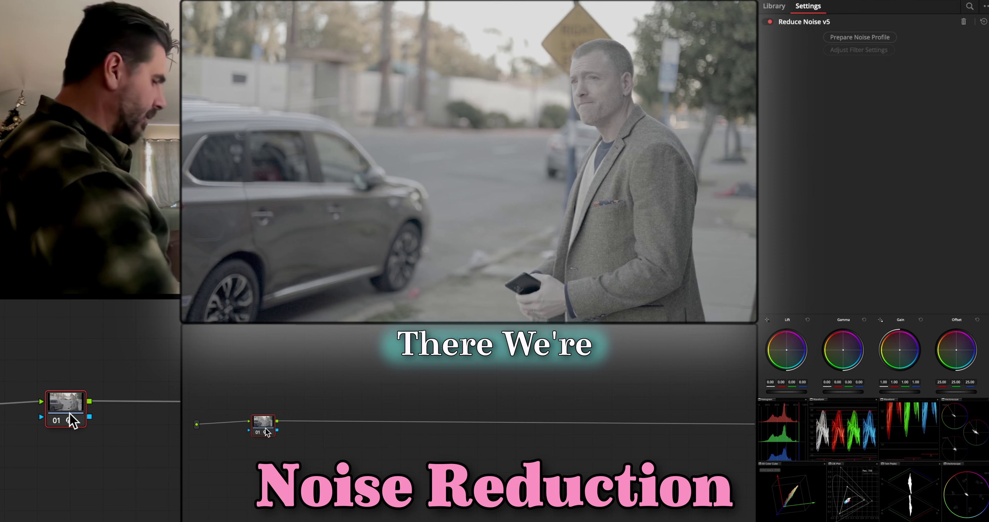
# Add a serial node after the noise reduction node and apply the Color Space Transform effect to it.
pyautogui.hotkey('alt', 's')
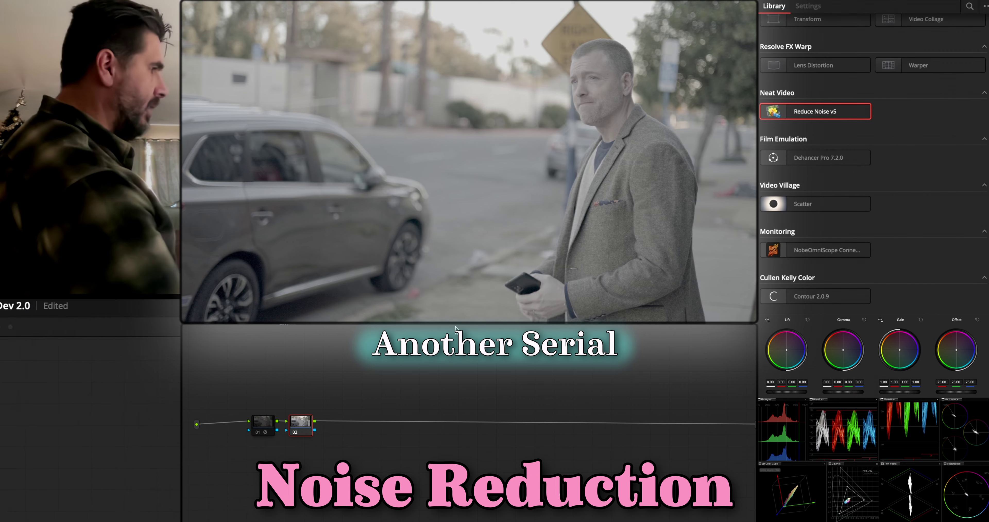
pyautogui.scroll(15, 848, 94)
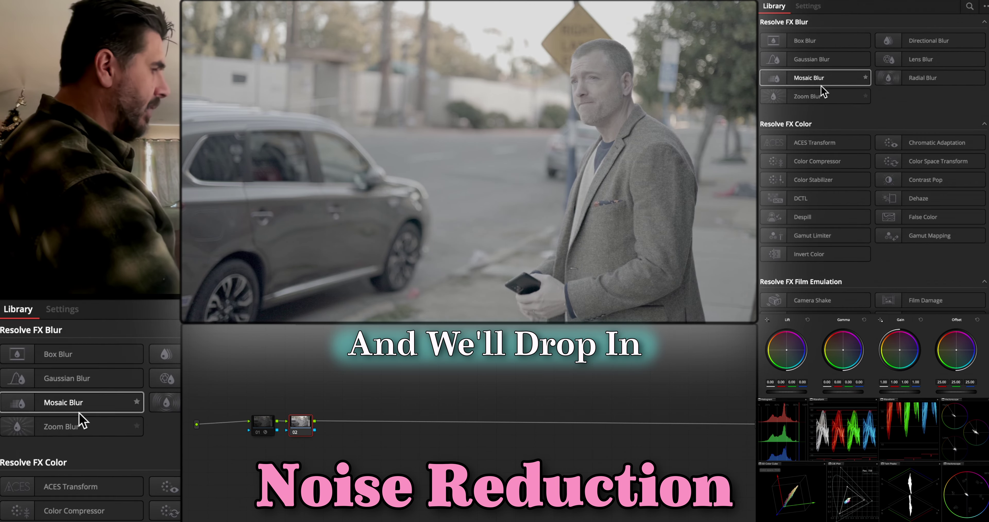
pyautogui.scroll(-8, 819, 96)
pyautogui.scroll(7, 817, 97)
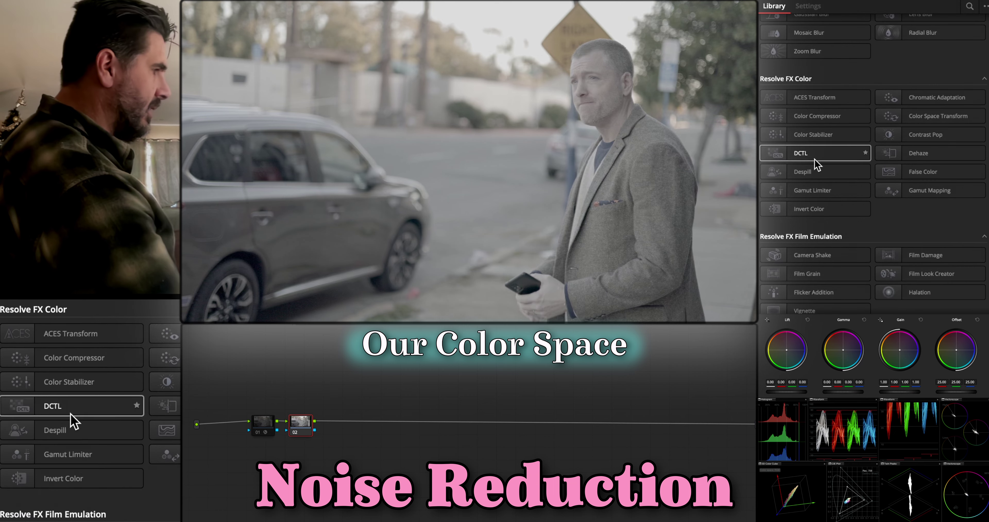
pyautogui.moveTo(519, 419); pyautogui.dragTo(300, 423)
# Set the input color space of node 02's Color Space Transform to Rec.2020.
pyautogui.click(870, 52)
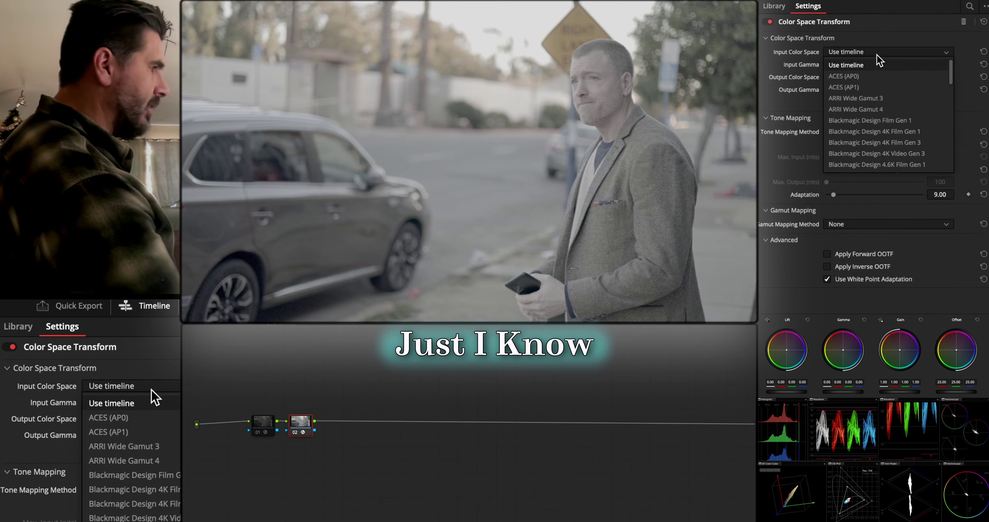
pyautogui.scroll(-10, 870, 106)
pyautogui.scroll(6, 870, 106)
pyautogui.scroll(-6, 870, 106)
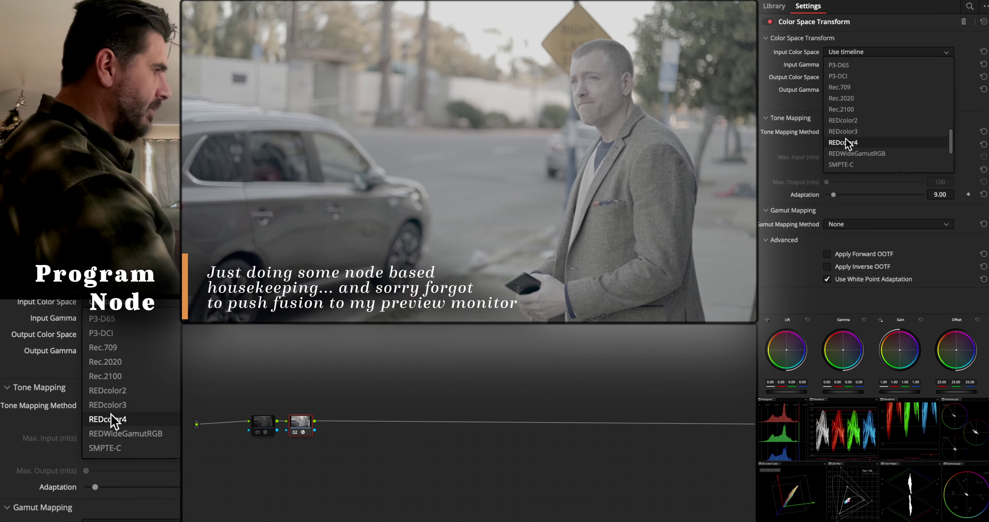
pyautogui.scroll(7, 848, 133)
pyautogui.scroll(2, 847, 110)
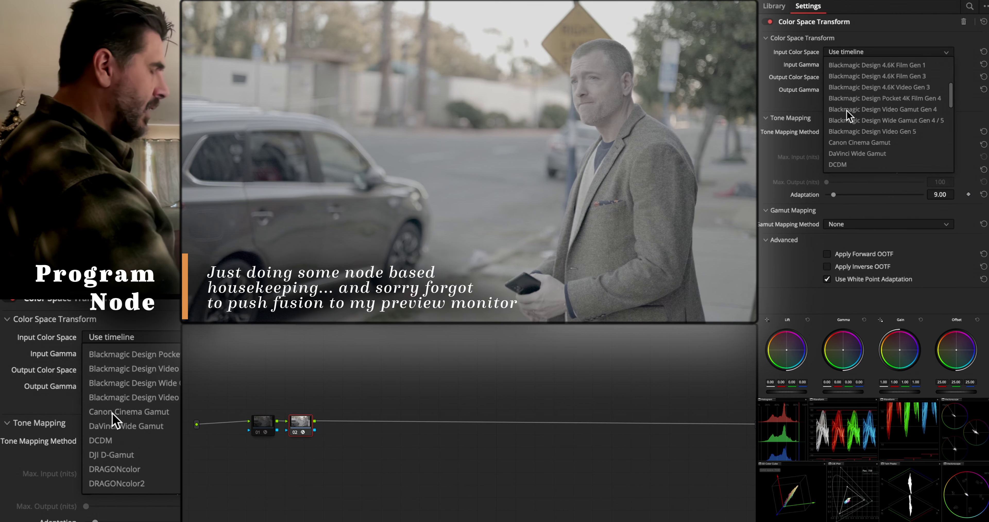
pyautogui.scroll(-9, 847, 110)
pyautogui.scroll(3, 847, 111)
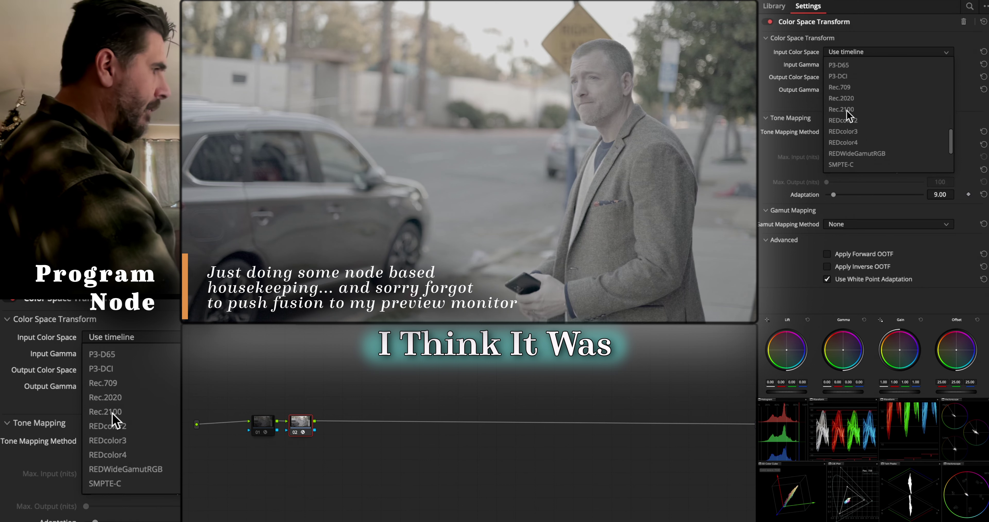
pyautogui.click(855, 105)
pyautogui.click(859, 53)
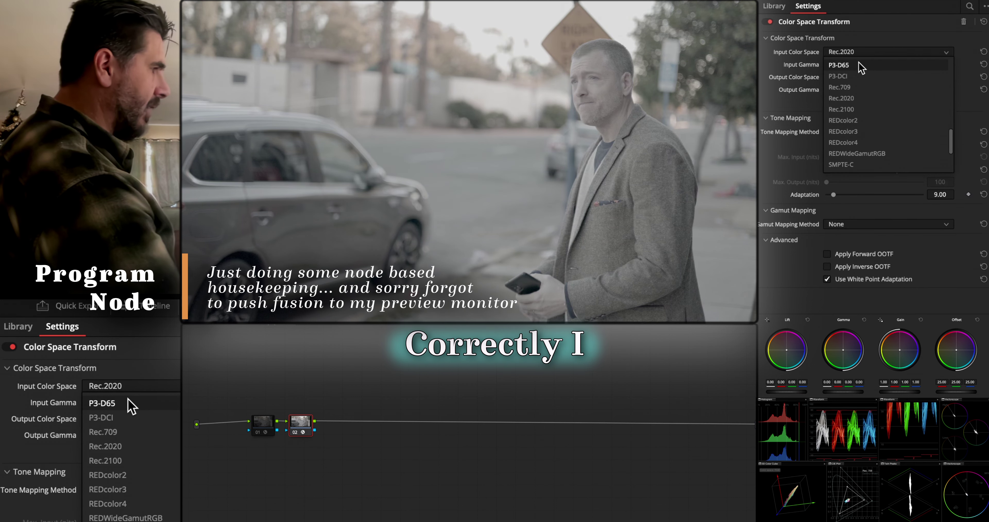
pyautogui.click(859, 66)
pyautogui.click(860, 66)
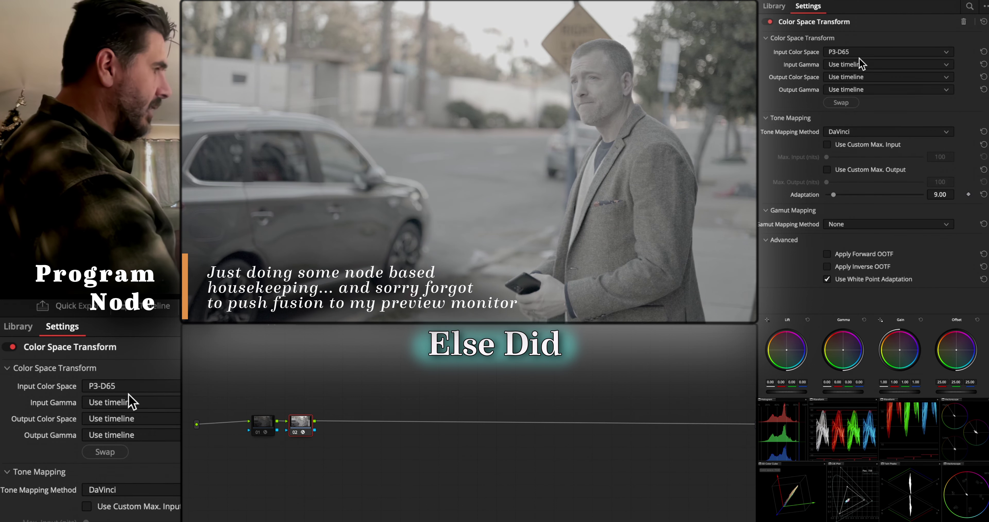
pyautogui.click(859, 53)
pyautogui.click(857, 82)
# Set the input gamma of the Color Space Transform to Canon Log 3.
pyautogui.click(856, 65)
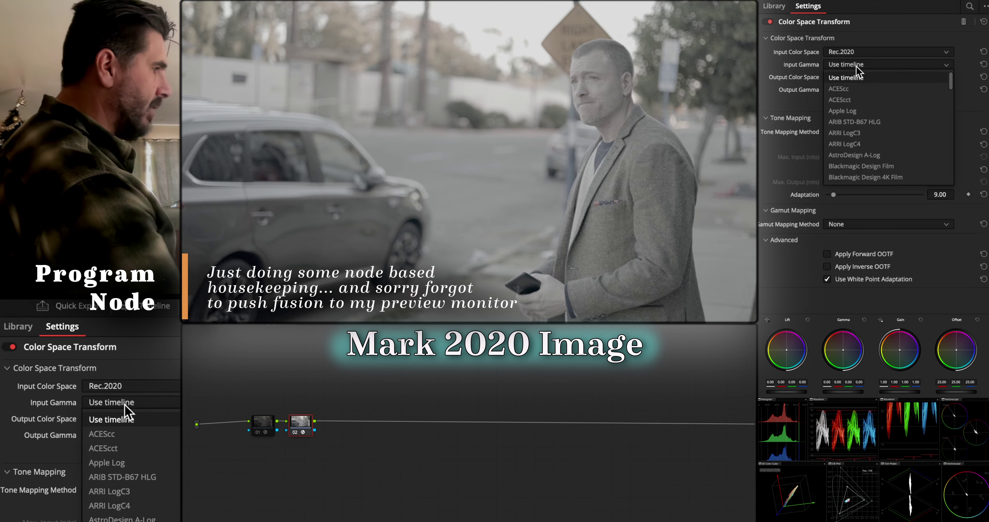
pyautogui.scroll(-7, 857, 91)
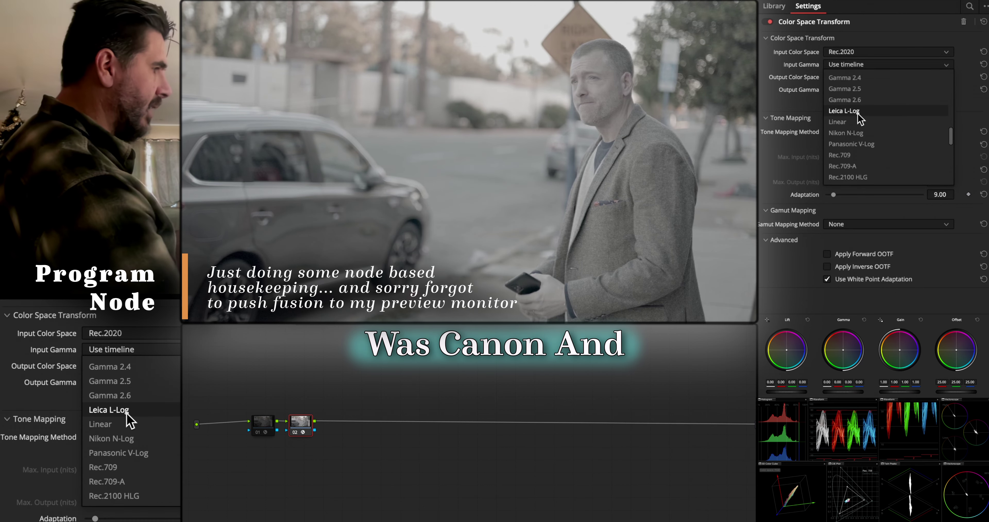
pyautogui.scroll(7, 857, 115)
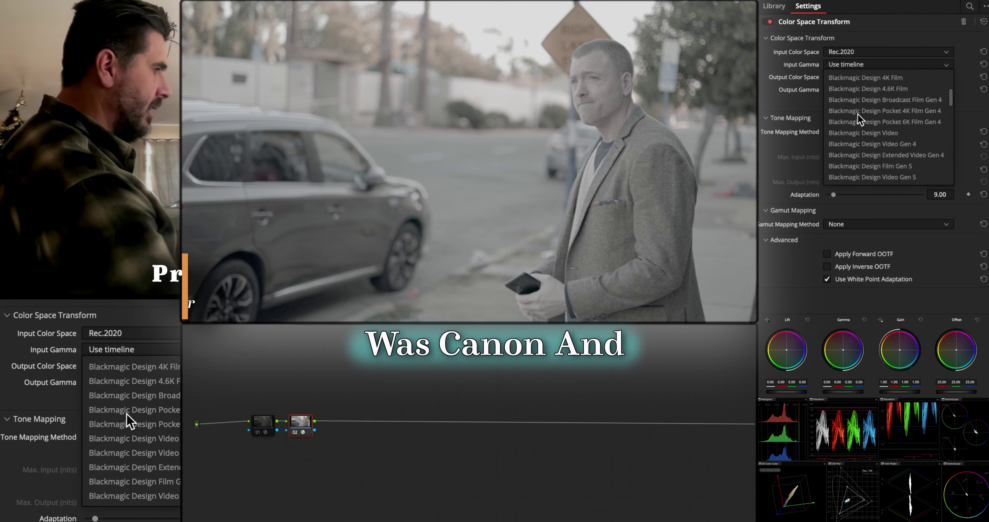
pyautogui.scroll(-5, 857, 115)
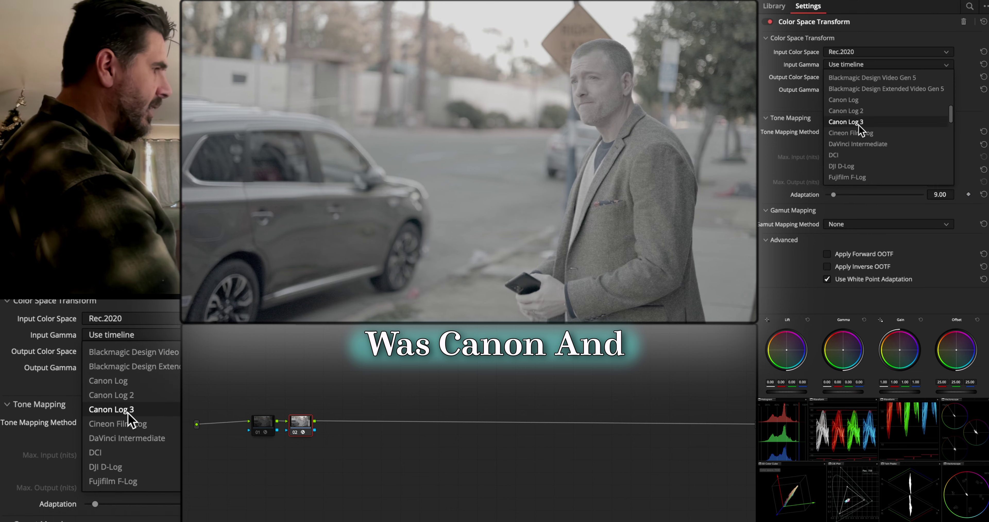
pyautogui.click(857, 121)
# Set the output color space of the Color Space Transform to DaVinci Wide Gamut.
pyautogui.click(848, 77)
pyautogui.scroll(-6, 855, 115)
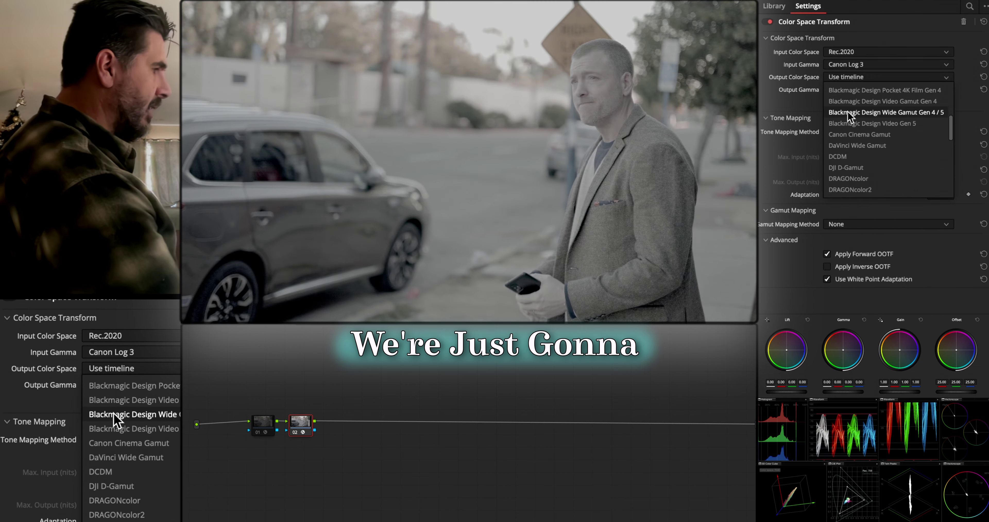
pyautogui.click(860, 145)
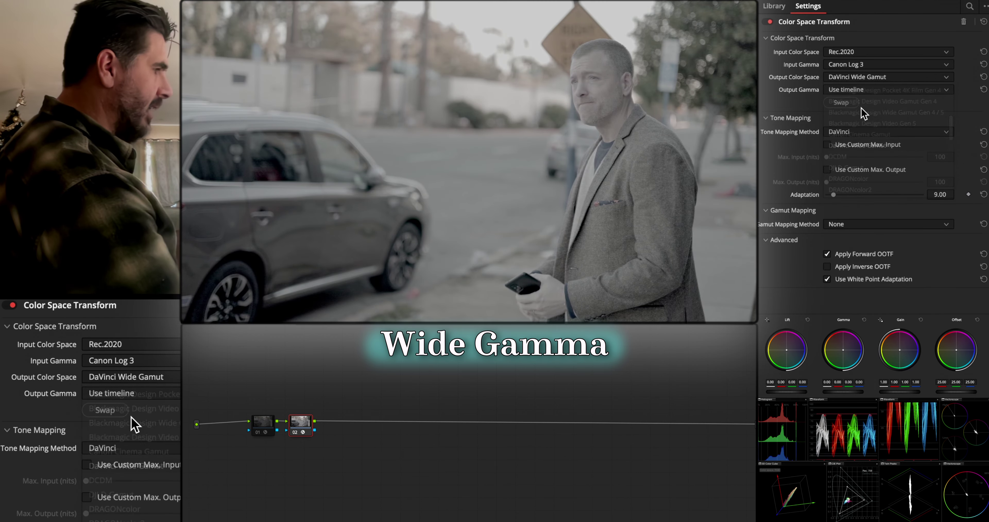
# Set the output gamma of the Color Space Transform to DaVinci Intermediate and the tone mapping method to None.
pyautogui.click(859, 89)
pyautogui.scroll(-5, 859, 146)
pyautogui.scroll(-3, 856, 157)
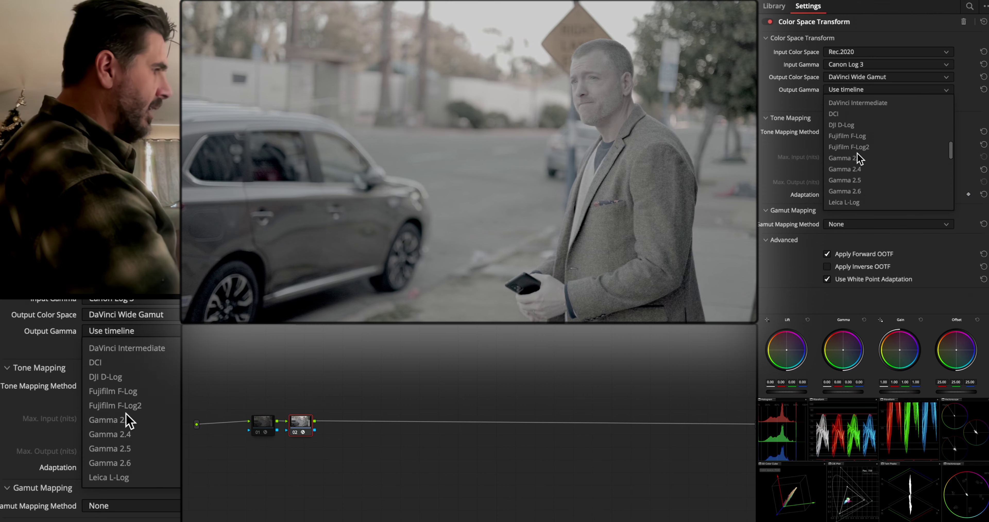
pyautogui.click(855, 102)
pyautogui.click(843, 135)
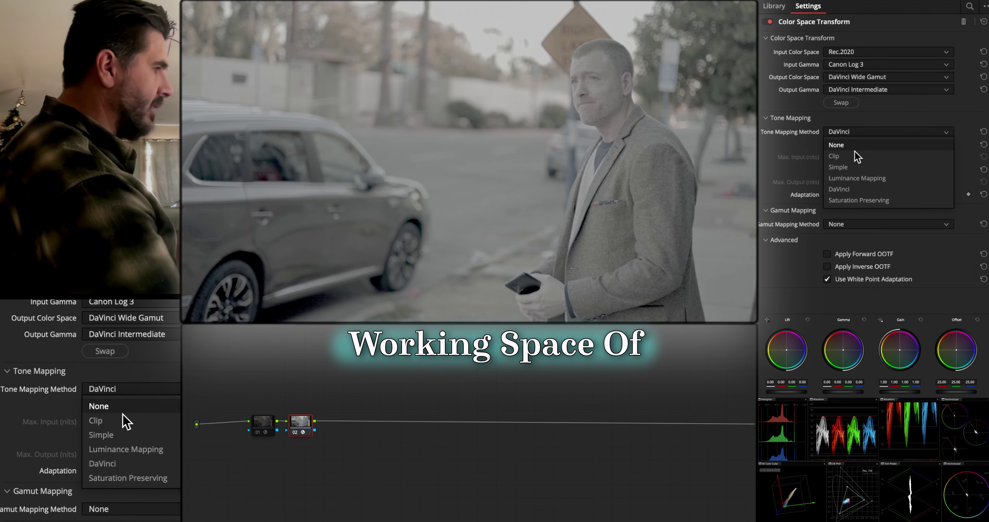
pyautogui.click(851, 147)
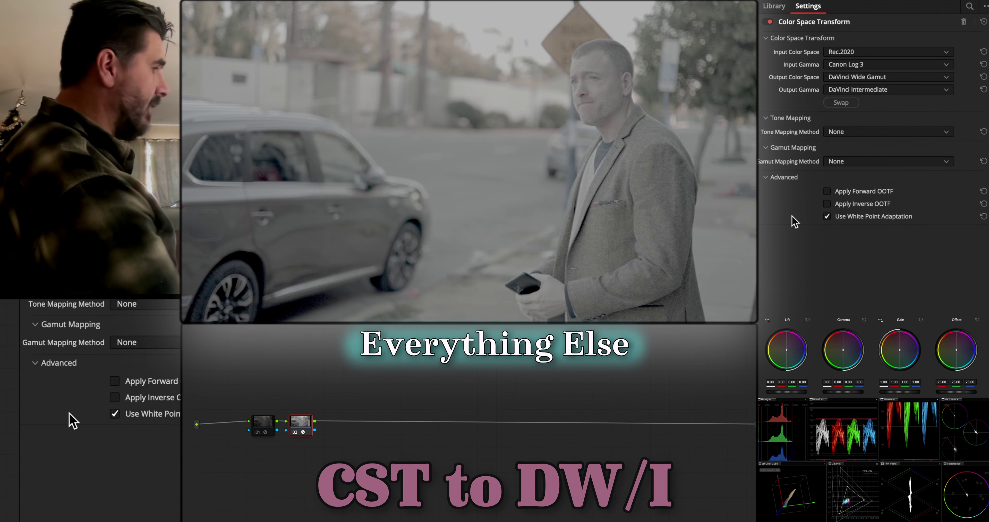
# Add three serial nodes after the Color Space Transform node and set the gamma of node 03 to ACEScct.
pyautogui.hotkey('alt', 's')
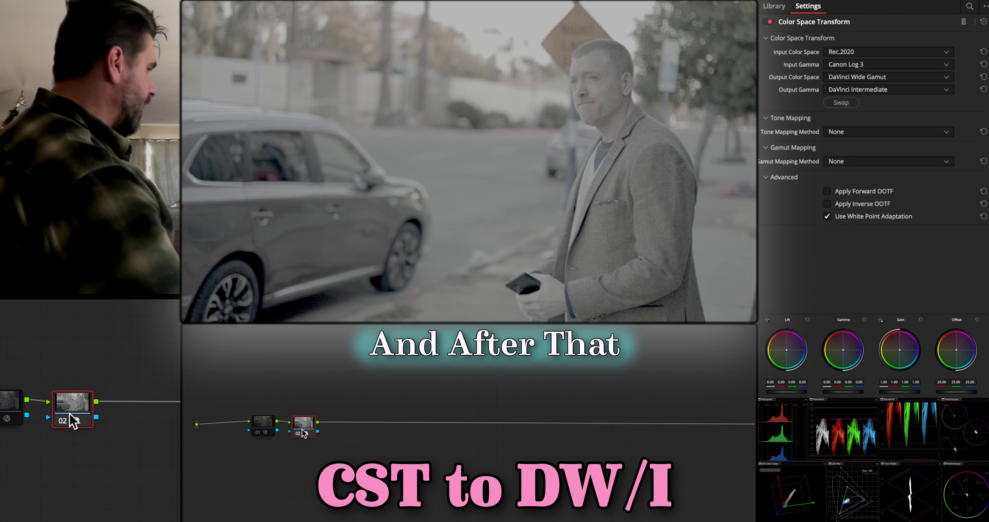
pyautogui.hotkey('alt', 's')
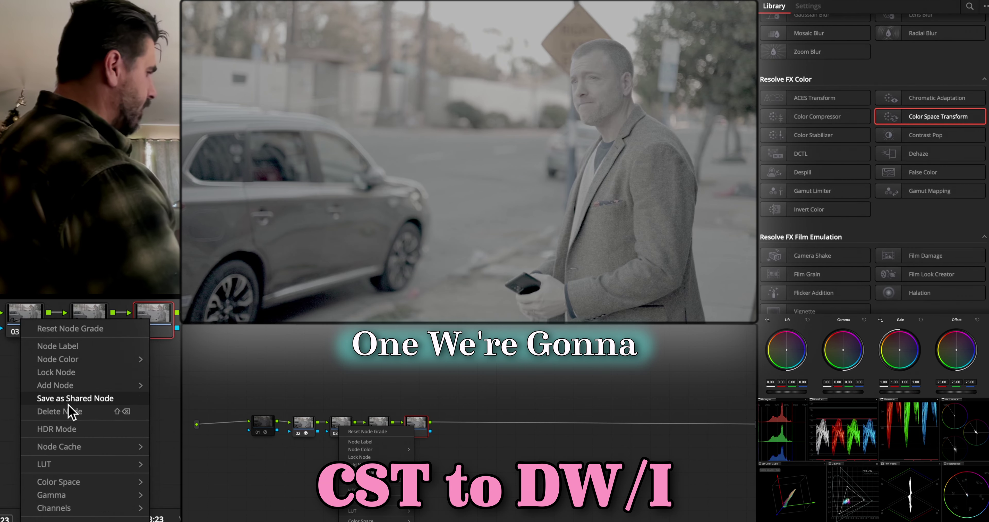
pyautogui.moveTo(370, 520)
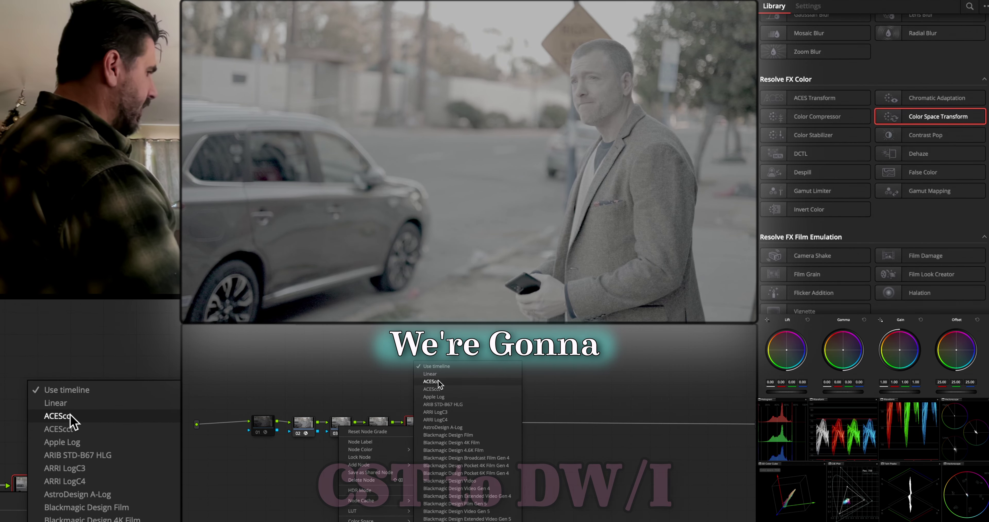
pyautogui.click(430, 390)
# Set the gamma of node 04 to Linear.
pyautogui.rightClick(379, 435)
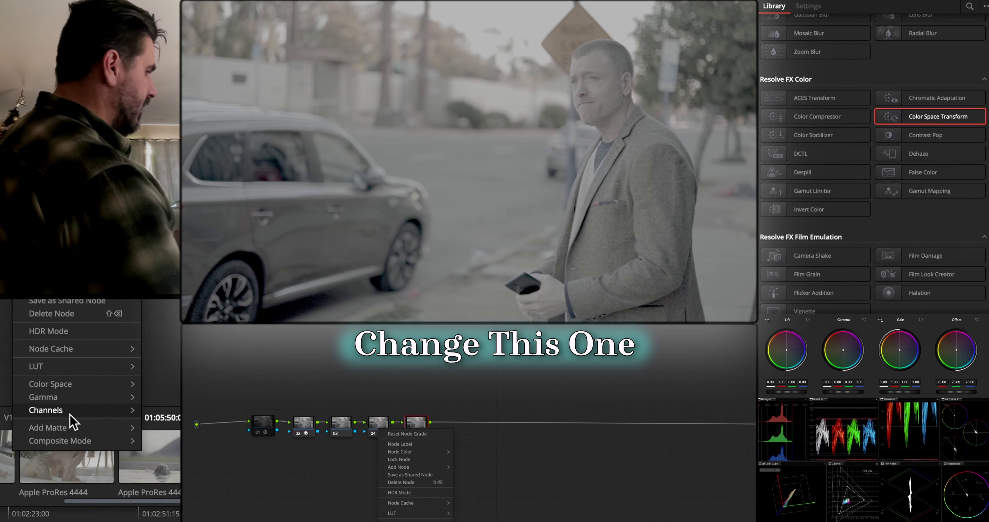
pyautogui.moveTo(399, 520)
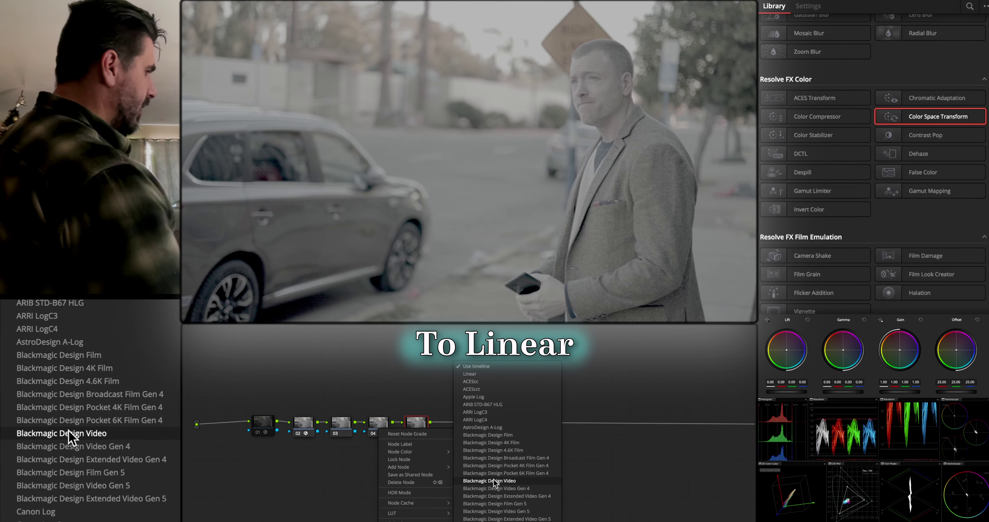
pyautogui.click(469, 373)
# Label node 03 as Expo/Con and node 04 as Balance.
pyautogui.rightClick(339, 429)
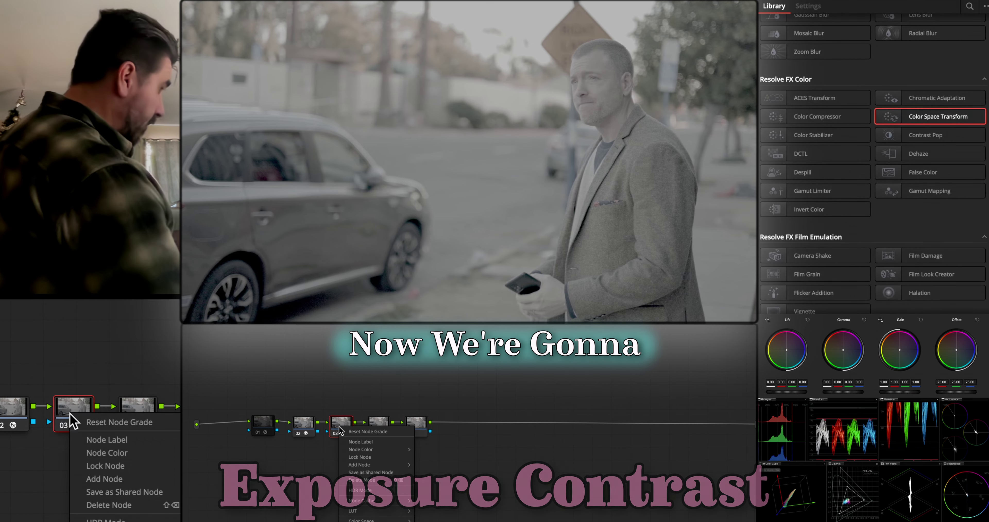
pyautogui.click(357, 447)
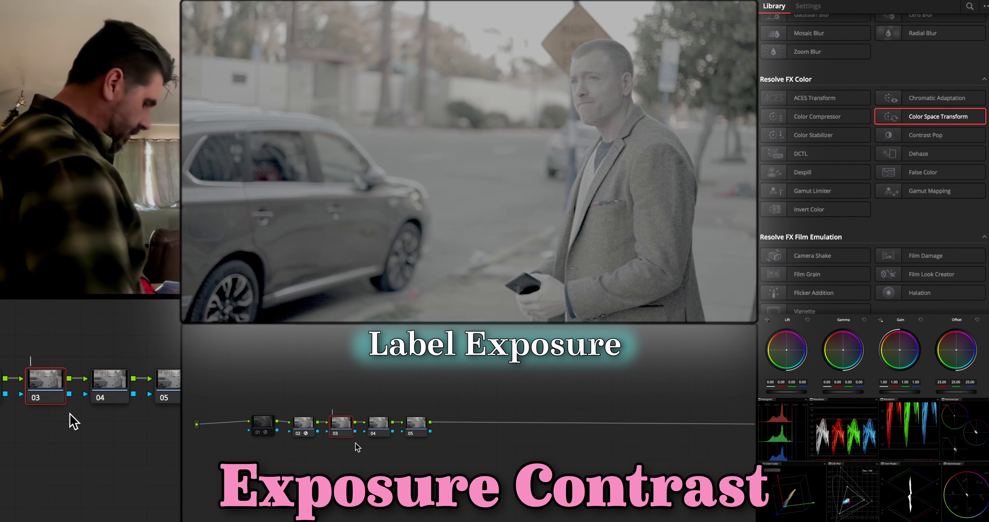
pyautogui.write('Expo/')
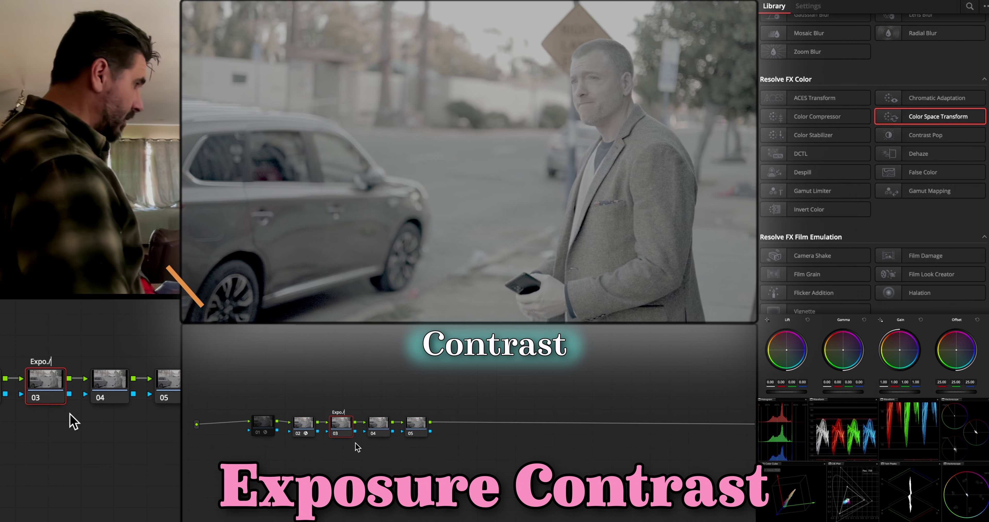
pyautogui.write('Con')
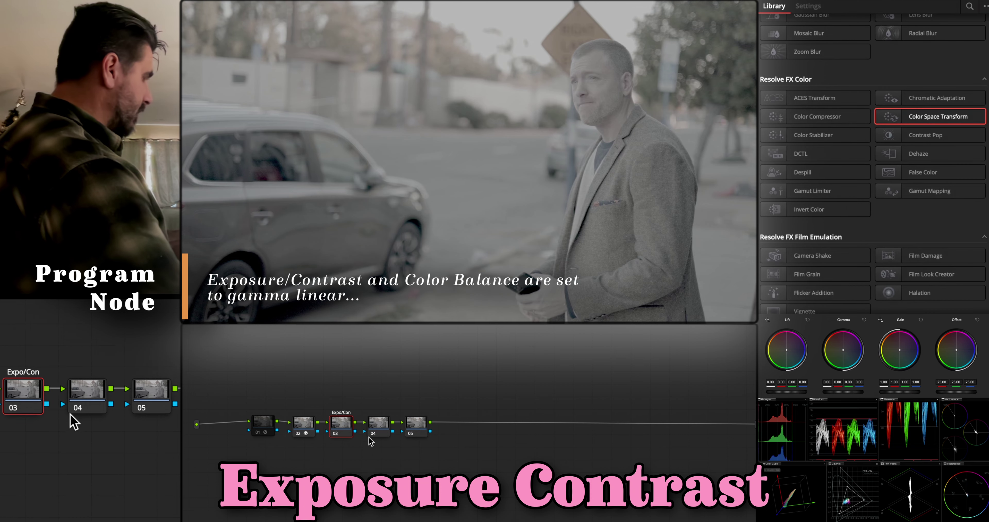
pyautogui.rightClick(380, 423)
pyautogui.click(402, 438)
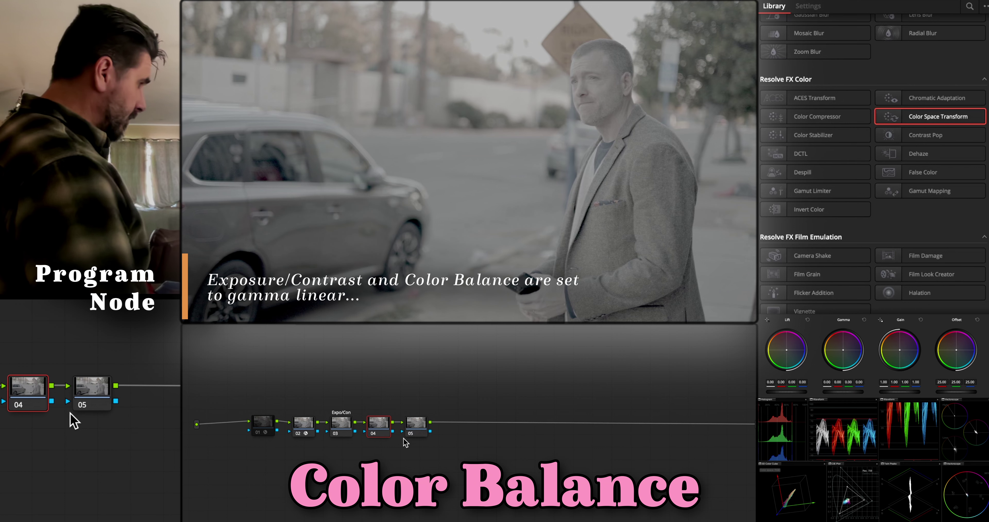
pyautogui.write('Balance')
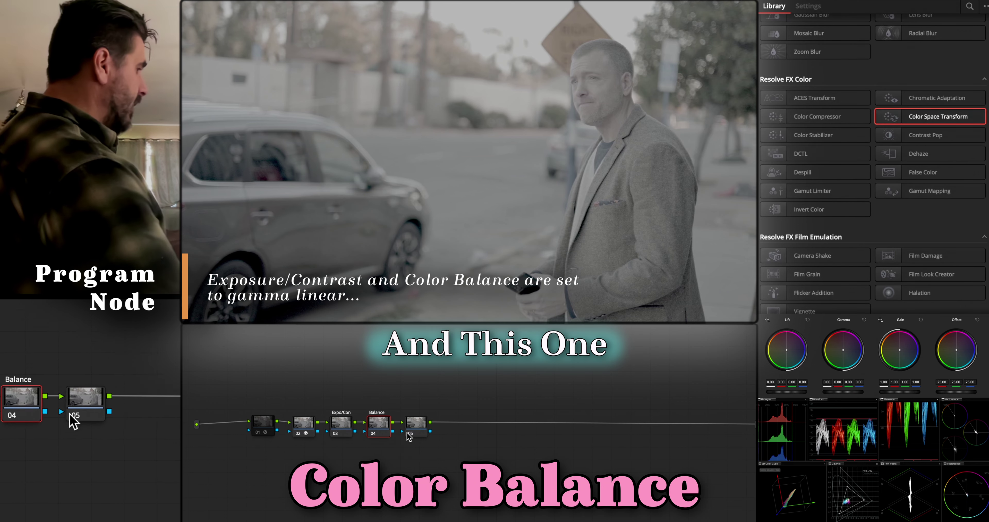
# Label node 05 as Sat.
pyautogui.rightClick(419, 432)
pyautogui.click(427, 441)
pyautogui.write('s')
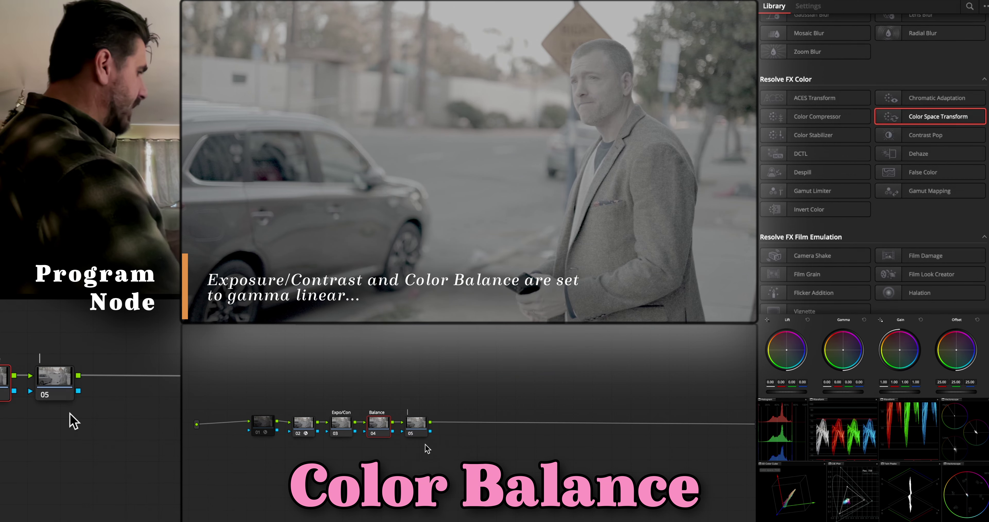
pyautogui.write('at')
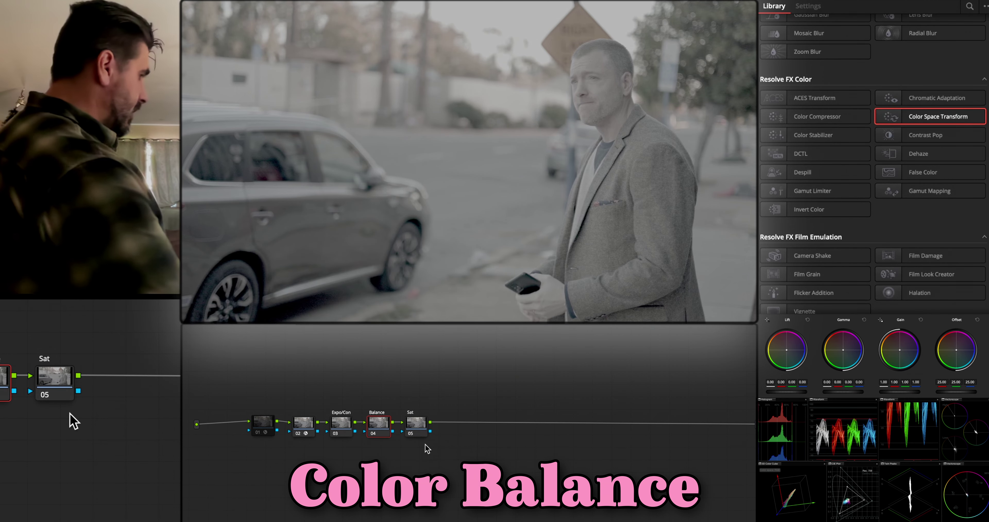
# Check the gamma setting of the Balance node and bring up the node options of the Expo/Con node.
pyautogui.rightClick(387, 430)
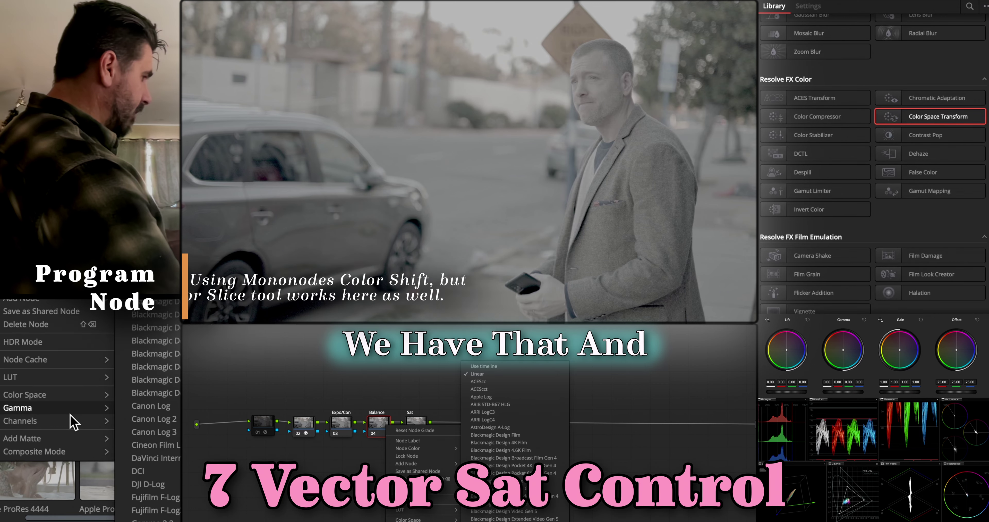
pyautogui.click(348, 428)
pyautogui.rightClick(347, 428)
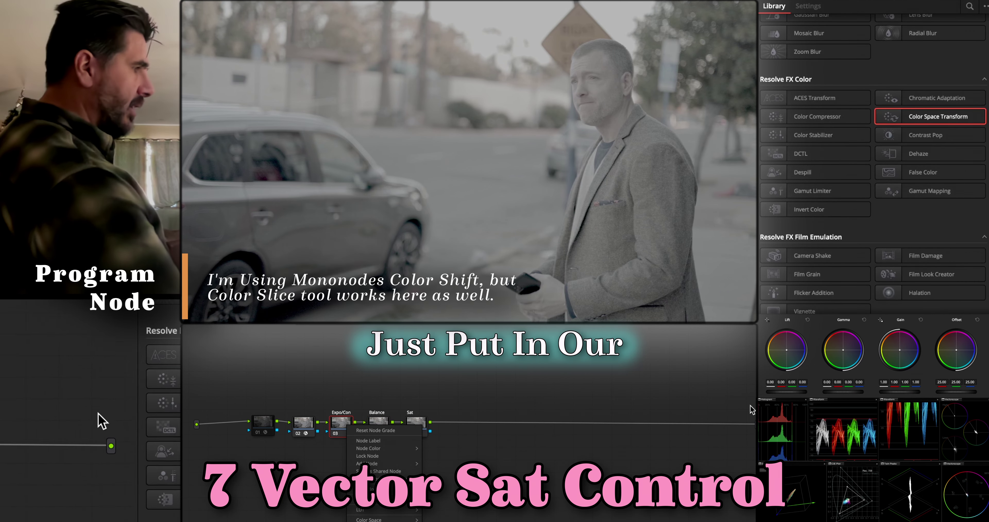
# Apply the DCTL effect from the effects library to the Sat node.
pyautogui.click(415, 419)
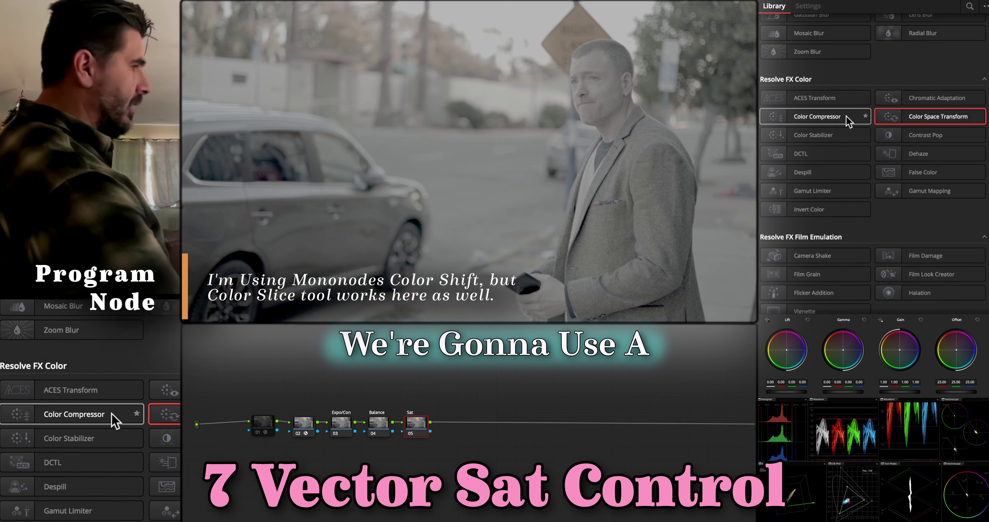
pyautogui.scroll(2, 860, 126)
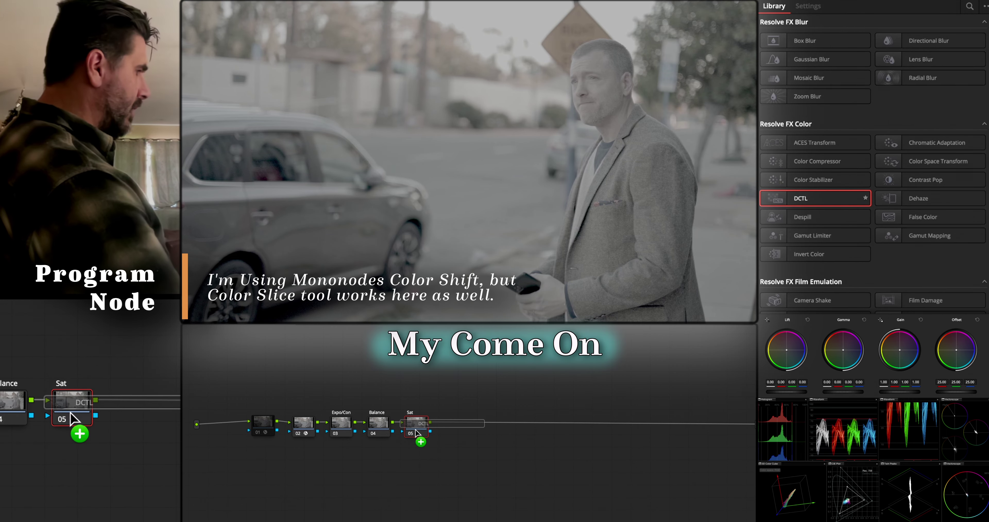
pyautogui.moveTo(416, 433); pyautogui.dragTo(416, 433)
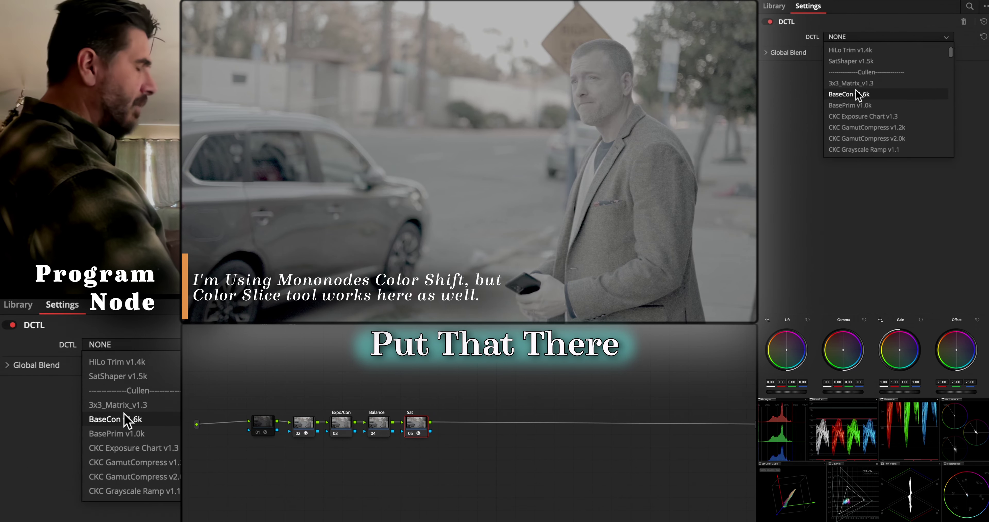
# For the DCTL on the Sat node, try MONO-SAT-T-v3.0-NE and settle on MONO-SAT-v3.0-NE.
pyautogui.scroll(-8, 858, 95)
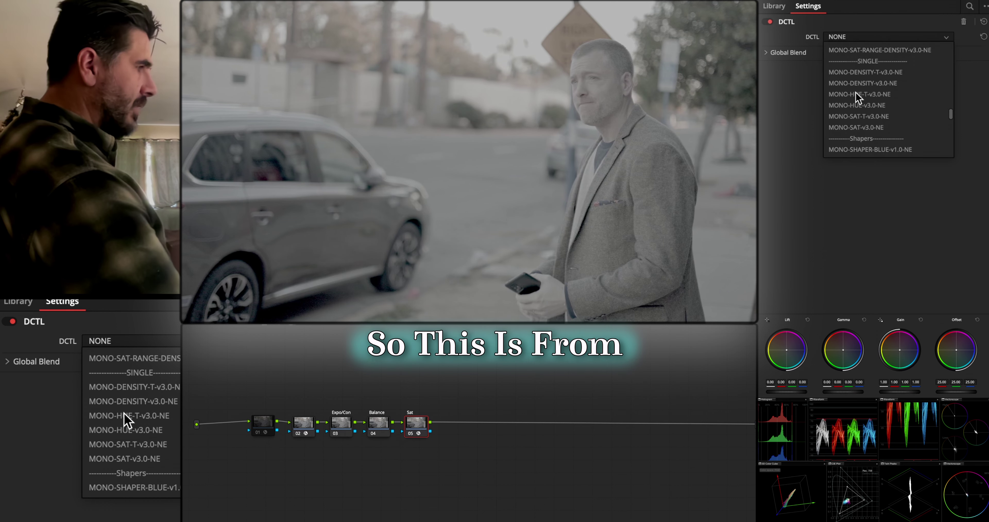
pyautogui.scroll(-3, 858, 96)
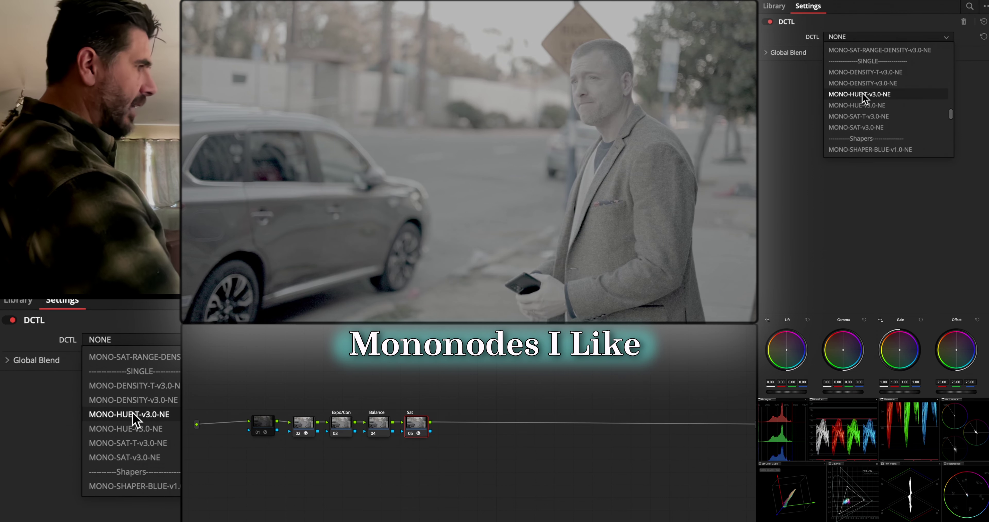
pyautogui.click(862, 118)
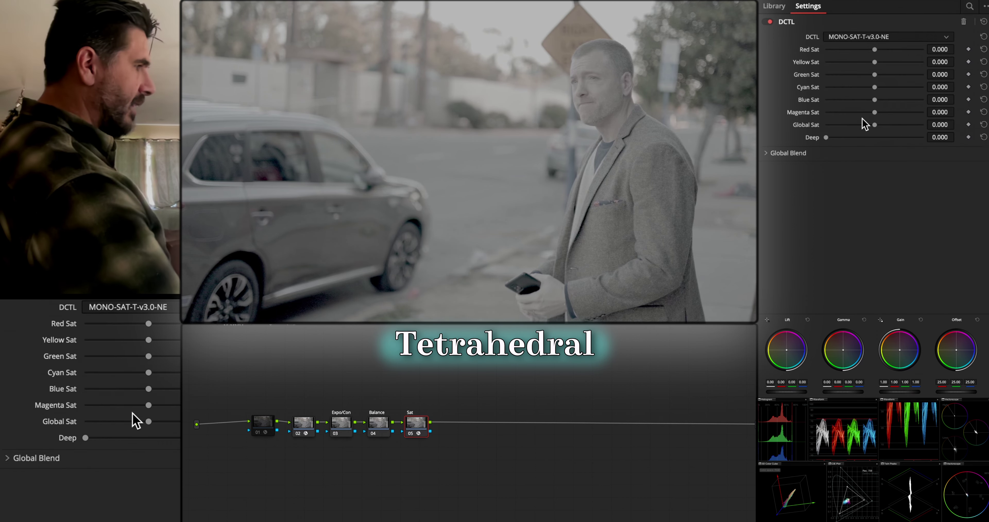
pyautogui.click(846, 38)
pyautogui.click(853, 130)
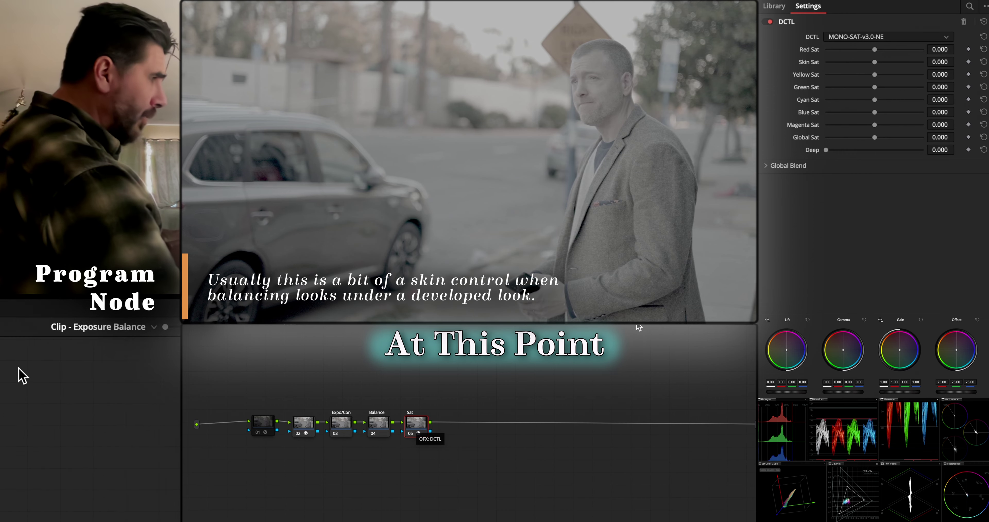
# Insert the Video Village Scatter effect as a new node on the connection after the Sat node.
pyautogui.click(773, 6)
pyautogui.scroll(-10, 785, 205)
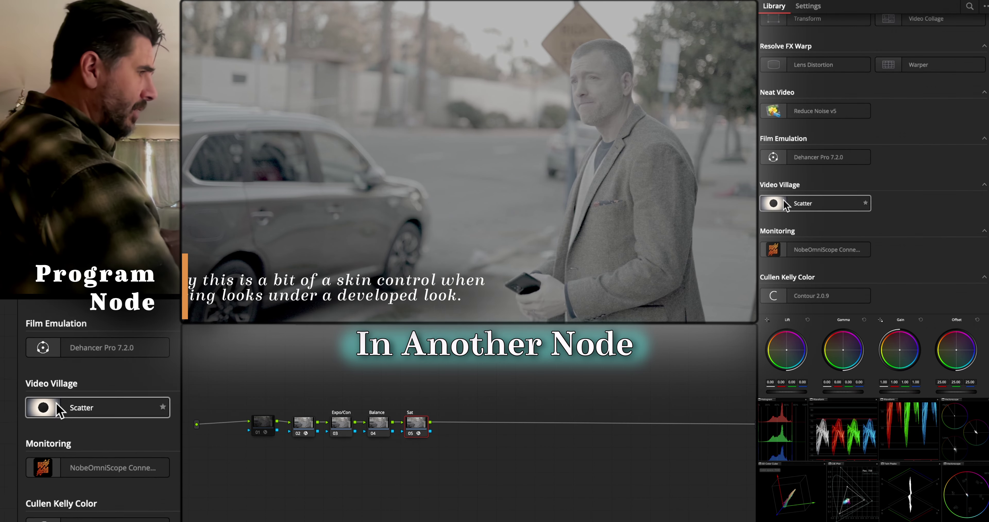
pyautogui.scroll(2, 785, 215)
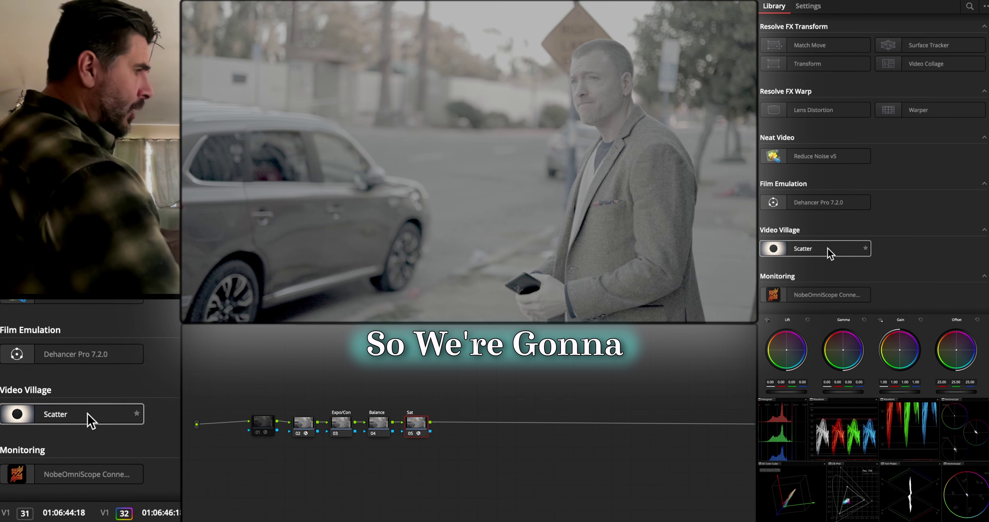
pyautogui.moveTo(827, 254); pyautogui.dragTo(502, 421)
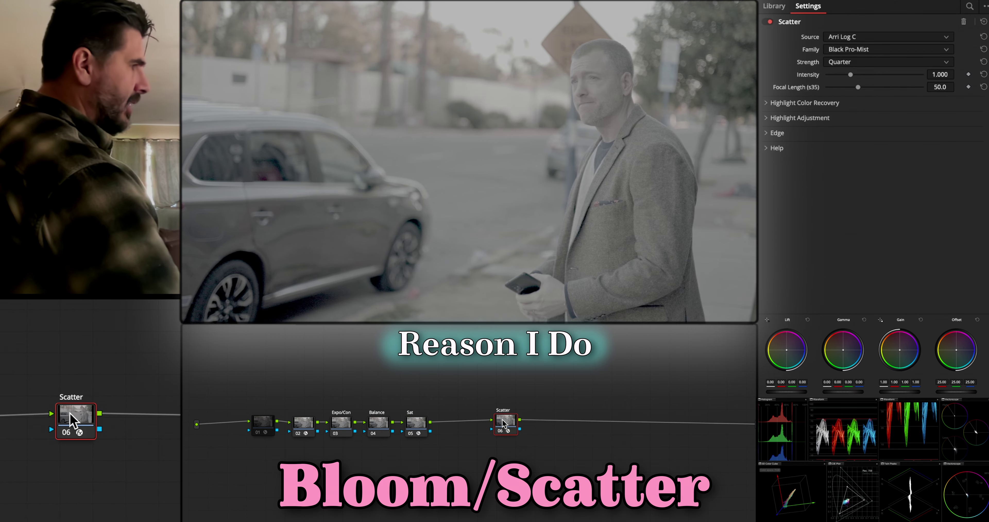
# Set the source of the Scatter effect to DaVinci Intermediate.
pyautogui.click(883, 37)
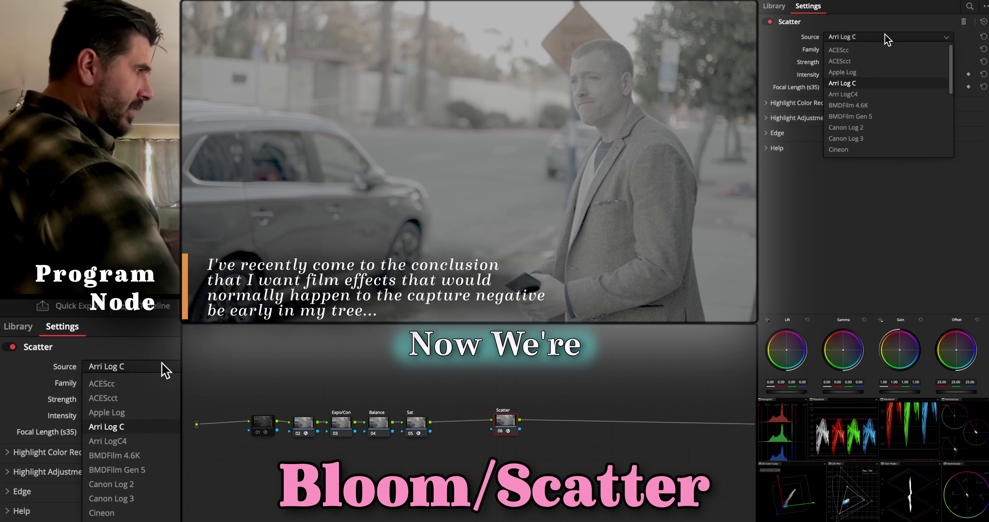
pyautogui.scroll(-5, 889, 97)
pyautogui.scroll(5, 890, 124)
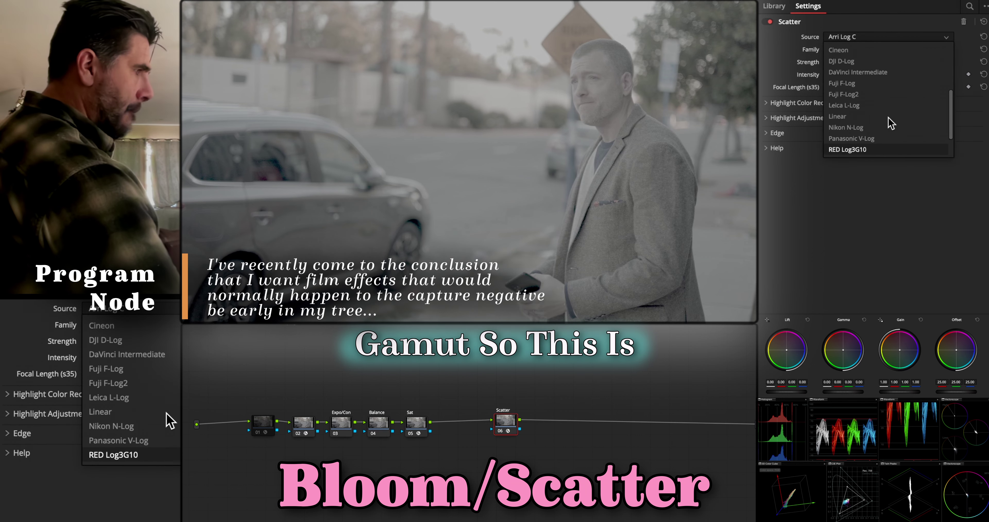
pyautogui.click(871, 63)
# Look through the family and strength options of the Scatter effect, keeping Black Pro-Mist and Quarter.
pyautogui.click(869, 50)
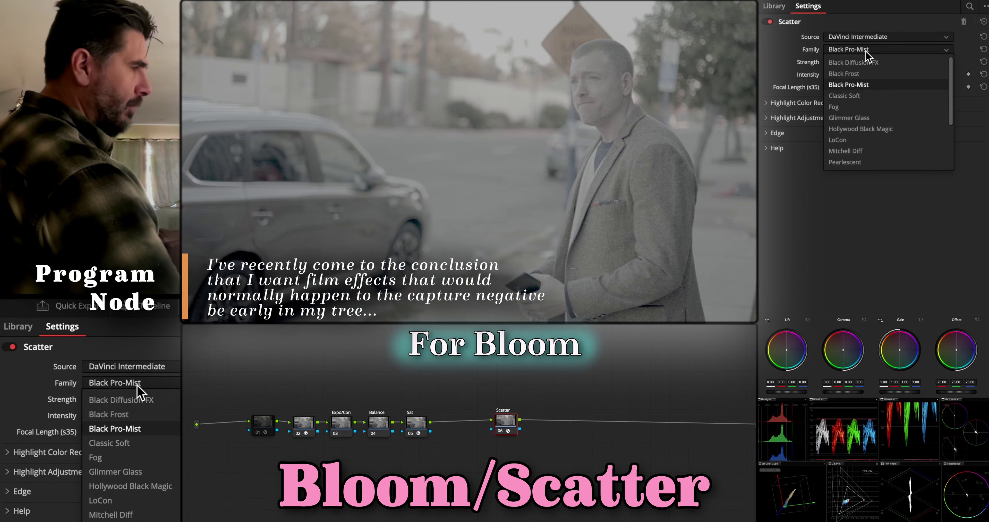
pyautogui.click(816, 63)
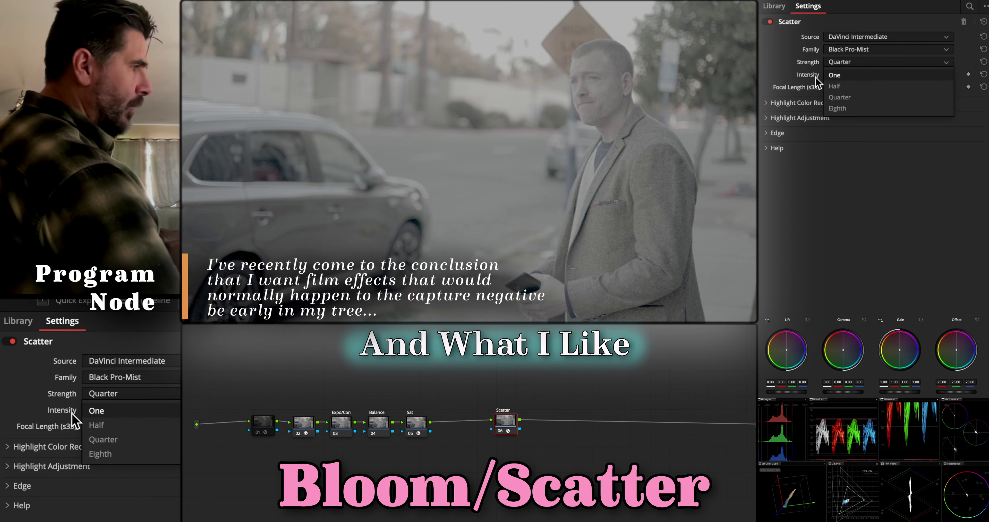
pyautogui.click(786, 65)
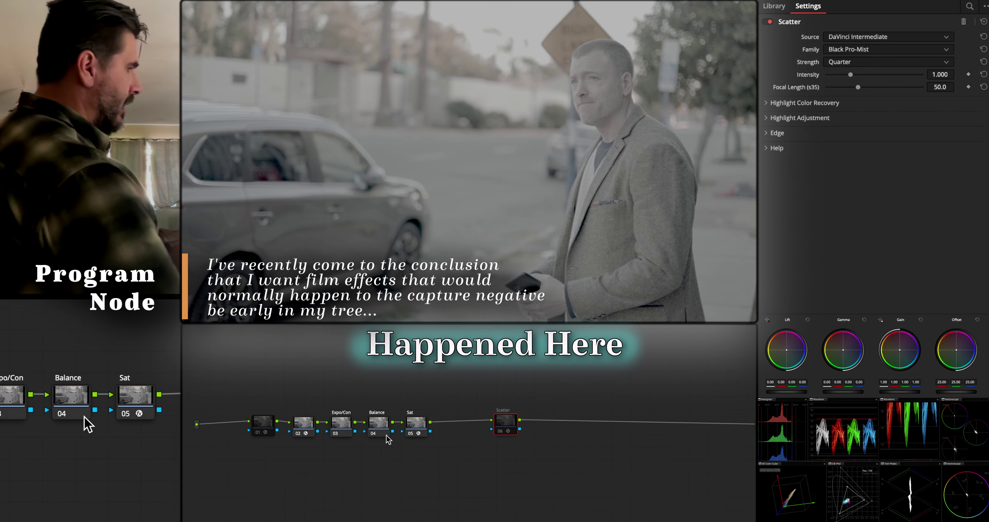
# Review the Color Space Transform settings of node 02 and move the Scatter node slightly closer to the Sat node.
pyautogui.click(309, 422)
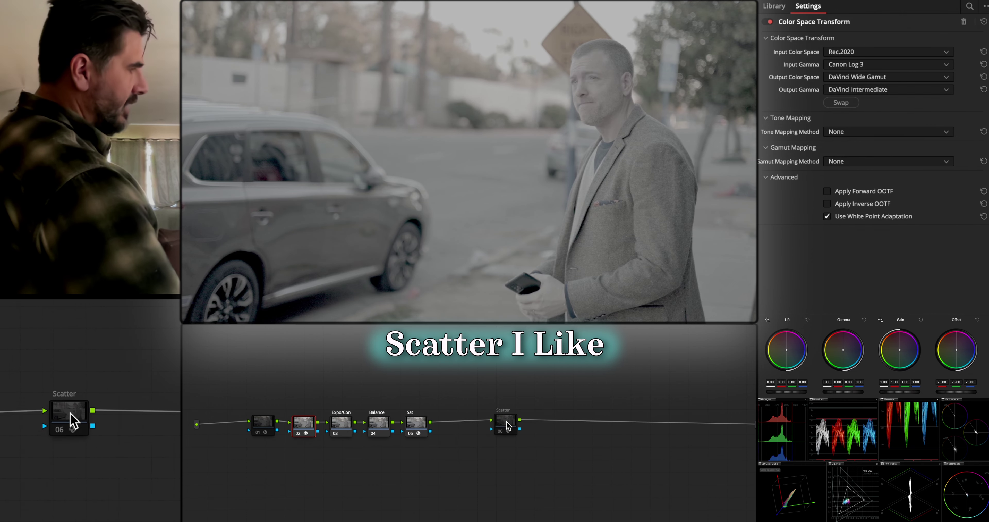
pyautogui.moveTo(508, 422); pyautogui.dragTo(490, 426)
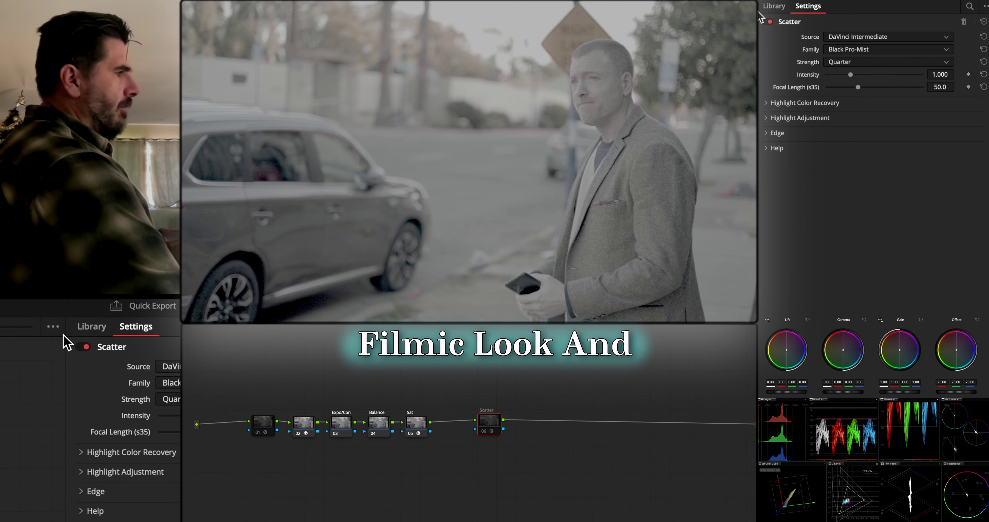
# Search the effects library for "hal" and insert the Halation effect as a new node on the connection after the Scatter node.
pyautogui.click(774, 6)
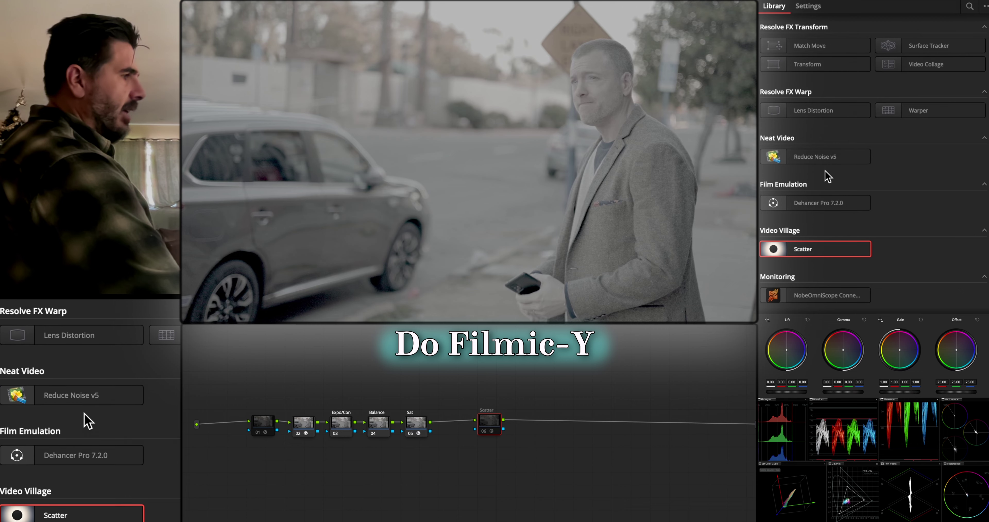
pyautogui.scroll(10, 826, 177)
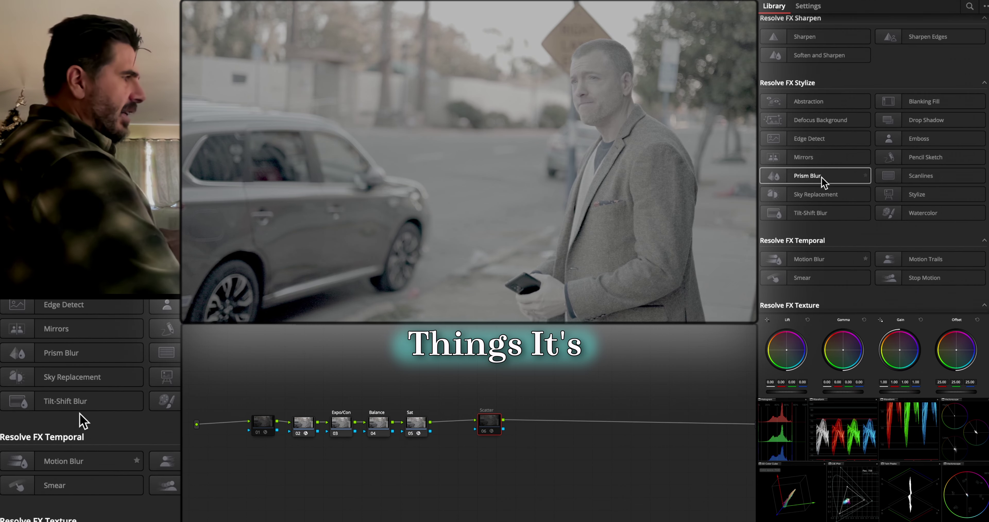
pyautogui.scroll(2, 818, 175)
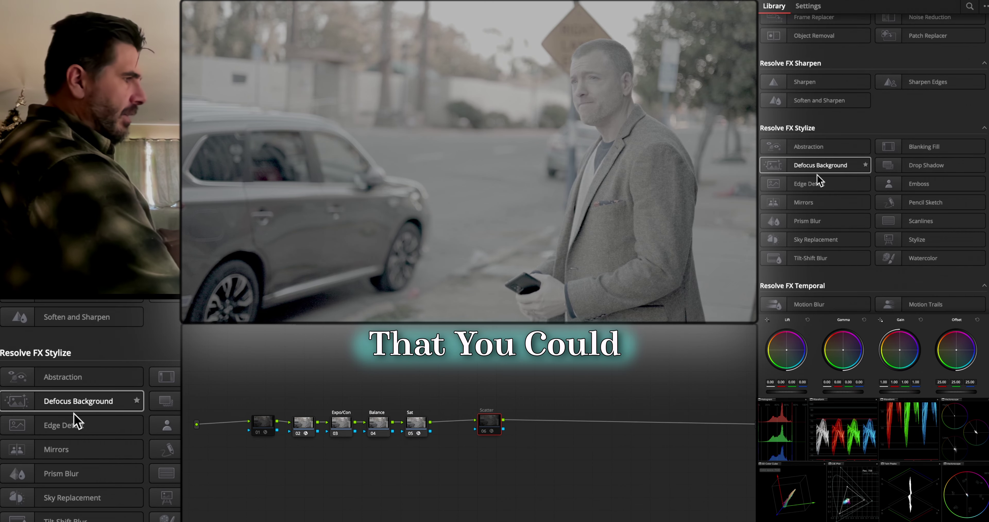
pyautogui.scroll(-12, 818, 178)
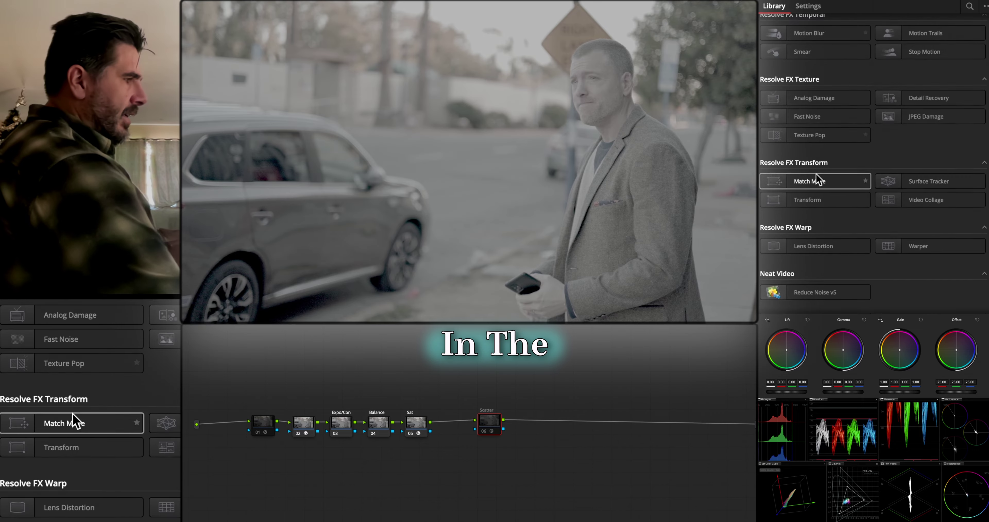
pyautogui.scroll(15, 817, 179)
pyautogui.click(969, 7)
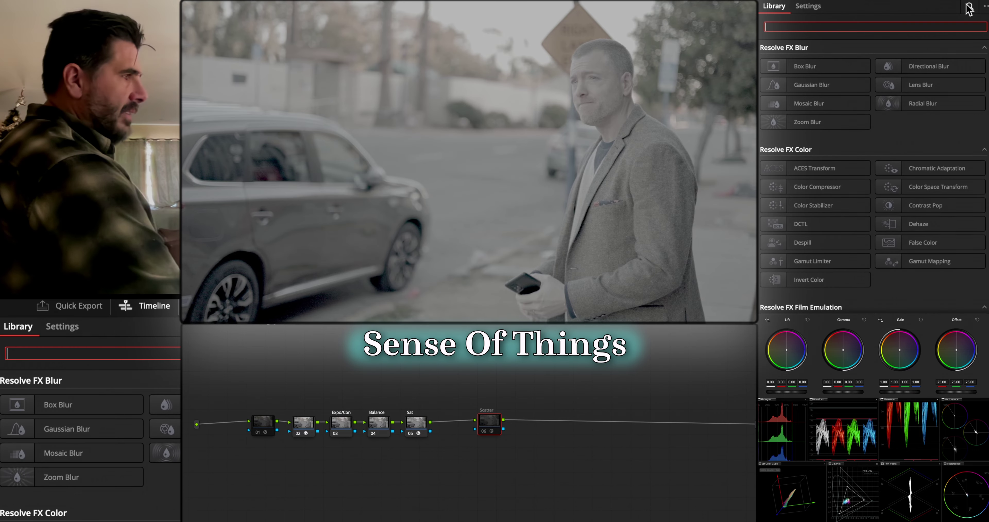
pyautogui.write('ha')
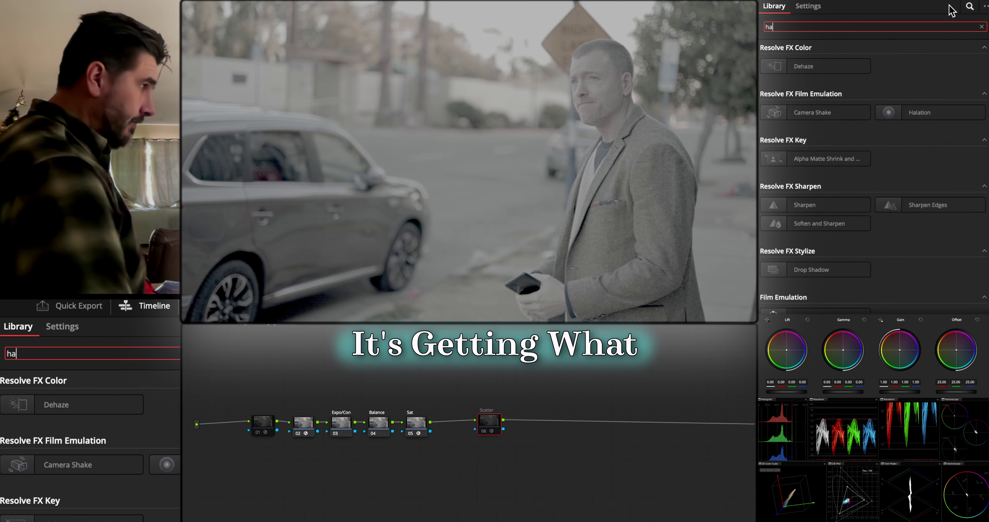
pyautogui.write('l')
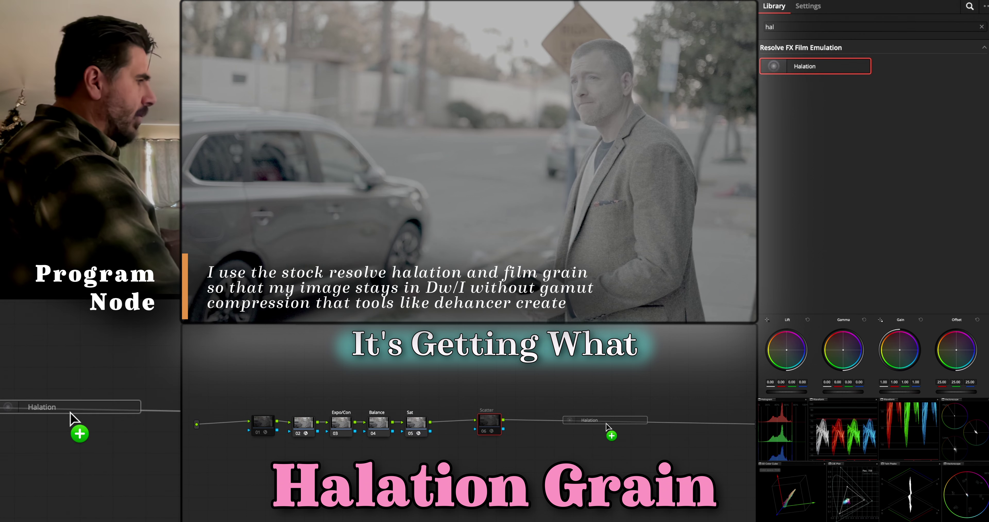
pyautogui.moveTo(607, 425); pyautogui.dragTo(570, 426)
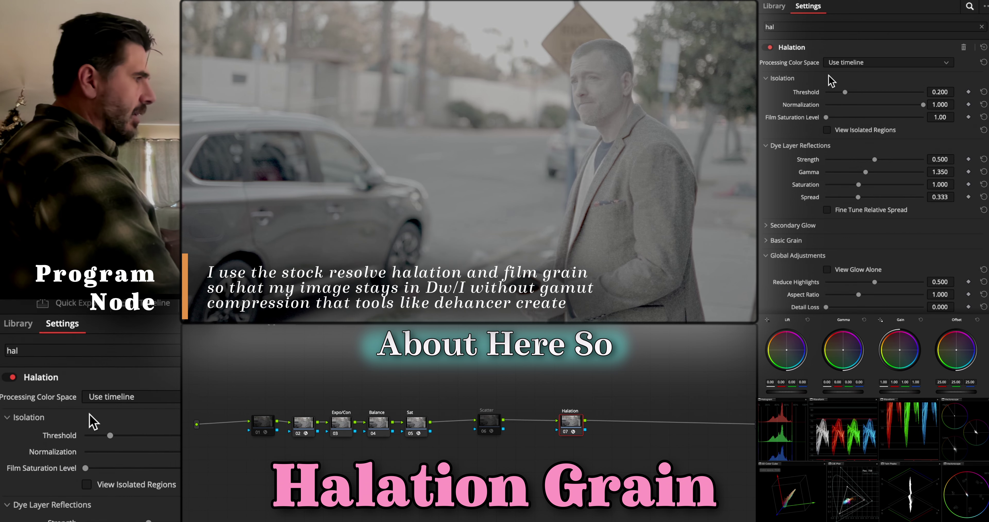
# Set the Halation effect's processing color space to DaVinci Wide Gamut, disable its node and place it closer to the Scatter node.
pyautogui.click(836, 64)
pyautogui.scroll(-5, 842, 129)
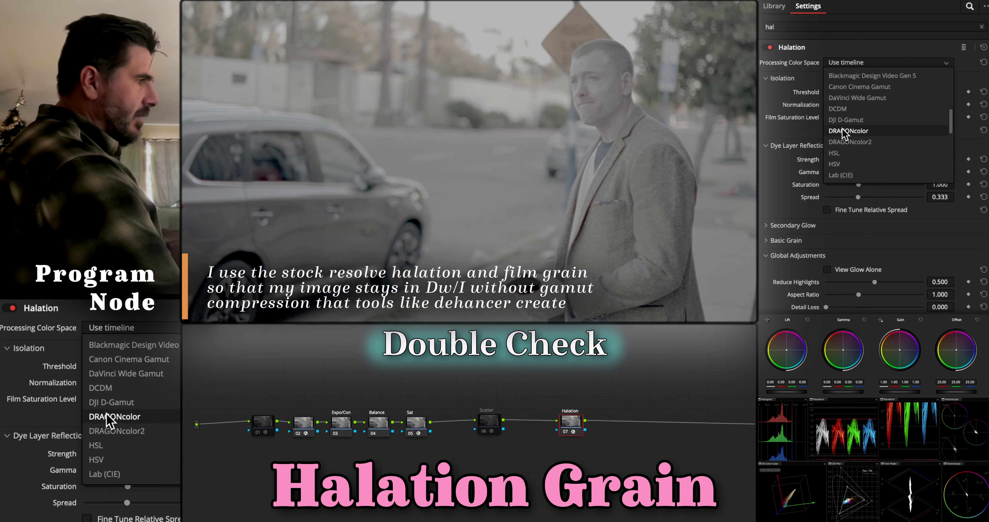
pyautogui.click(855, 99)
pyautogui.scroll(-1, 864, 161)
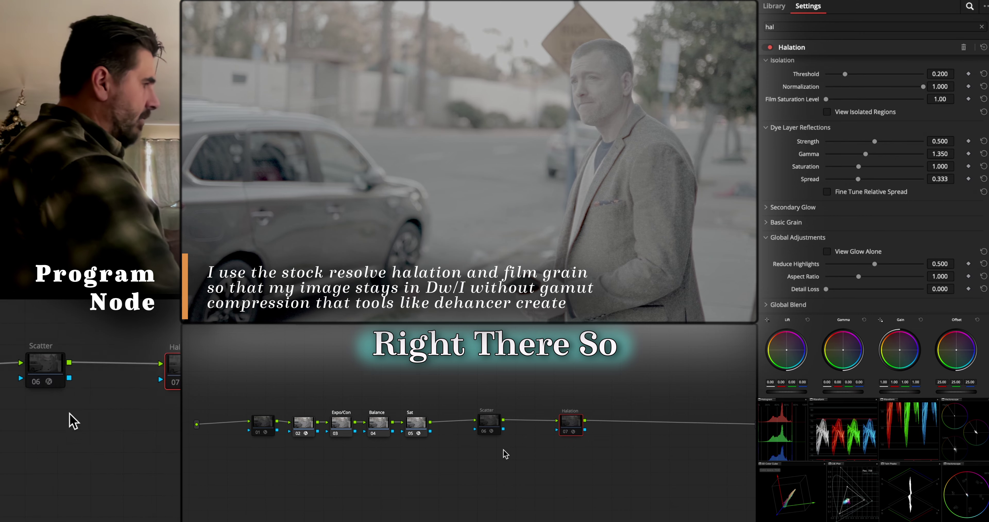
pyautogui.moveTo(576, 421); pyautogui.dragTo(553, 419)
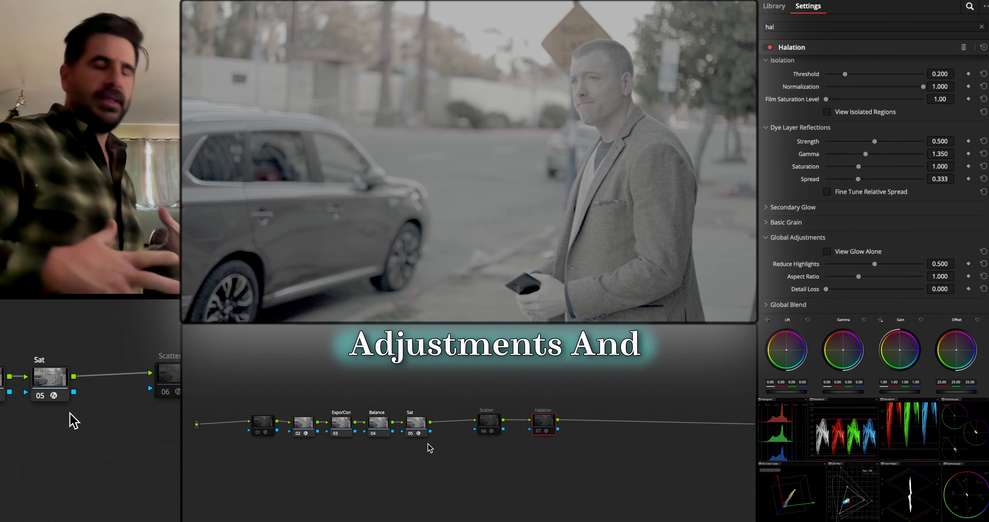
# Add a corrector node below the Sat node with a serial node after it, and feed this branch from node 02's output.
pyautogui.rightClick(457, 458)
pyautogui.click(444, 465)
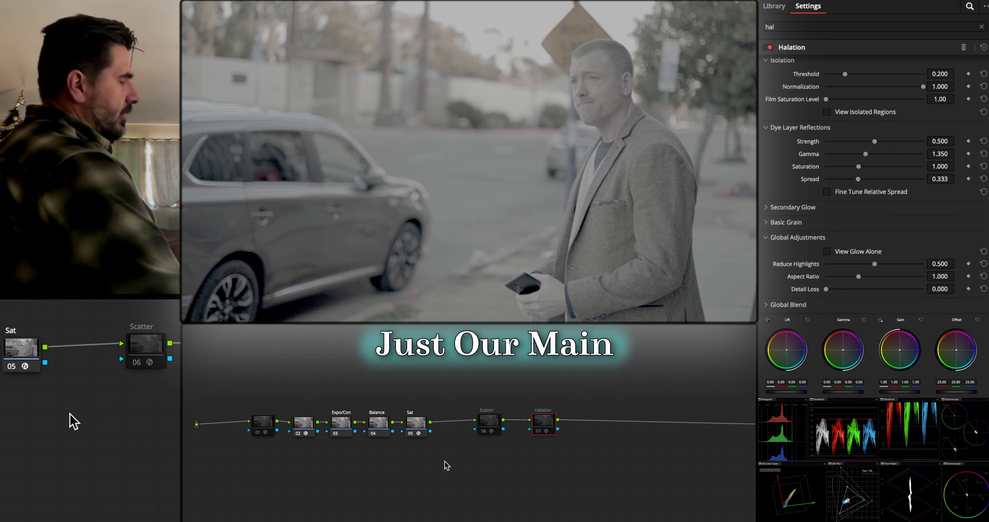
pyautogui.rightClick(419, 468)
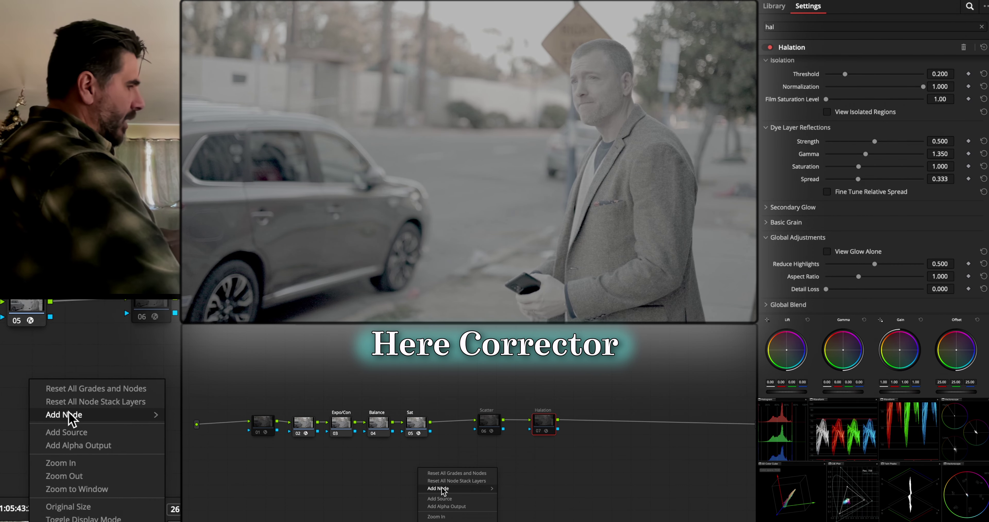
pyautogui.click(517, 488)
pyautogui.rightClick(486, 473)
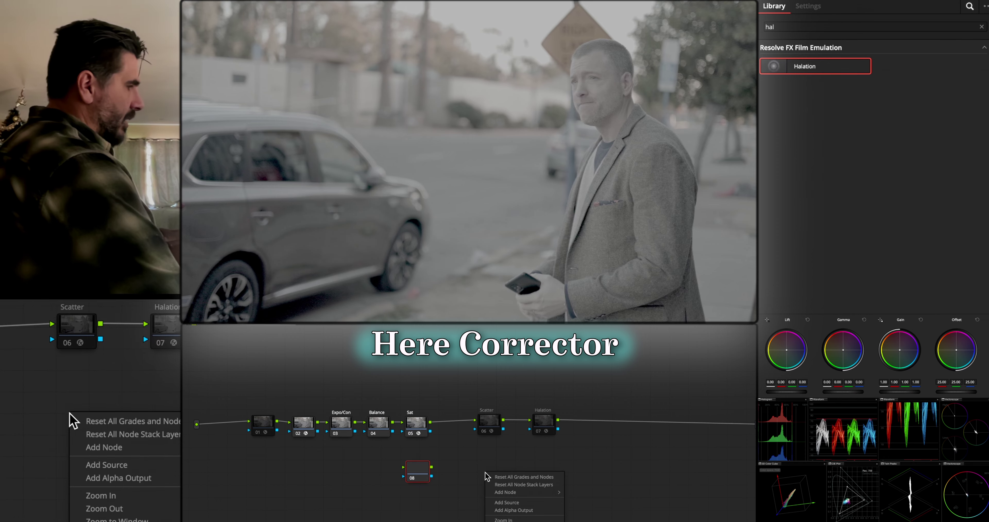
pyautogui.hotkey('alt', 's')
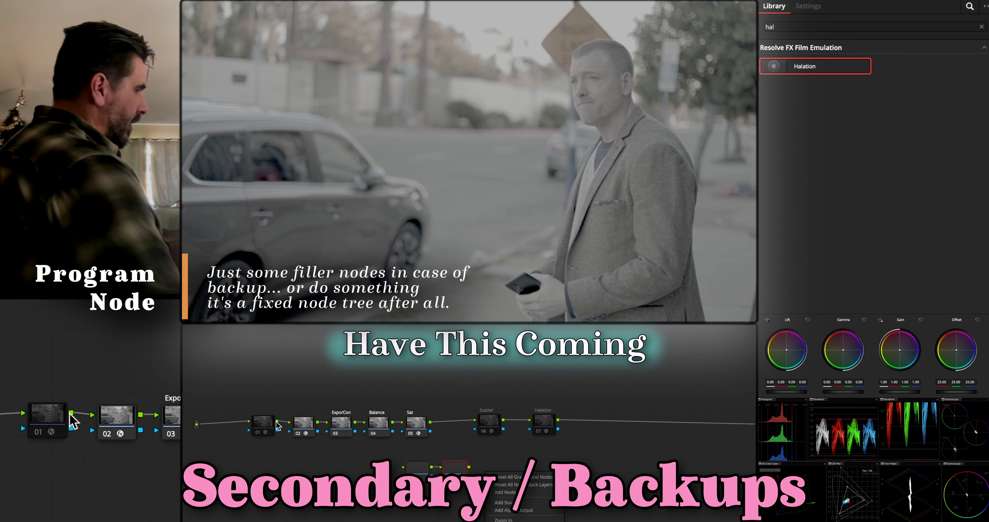
pyautogui.moveTo(277, 422); pyautogui.dragTo(403, 467)
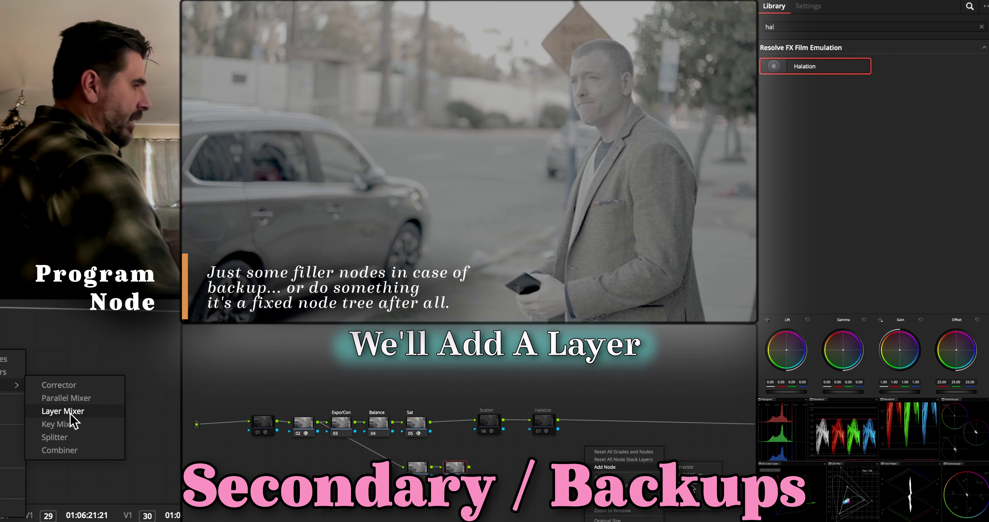
# Add a Layer Mixer that combines the Halation node with the lower branch, and connect its output to the tree's final output.
pyautogui.click(690, 484)
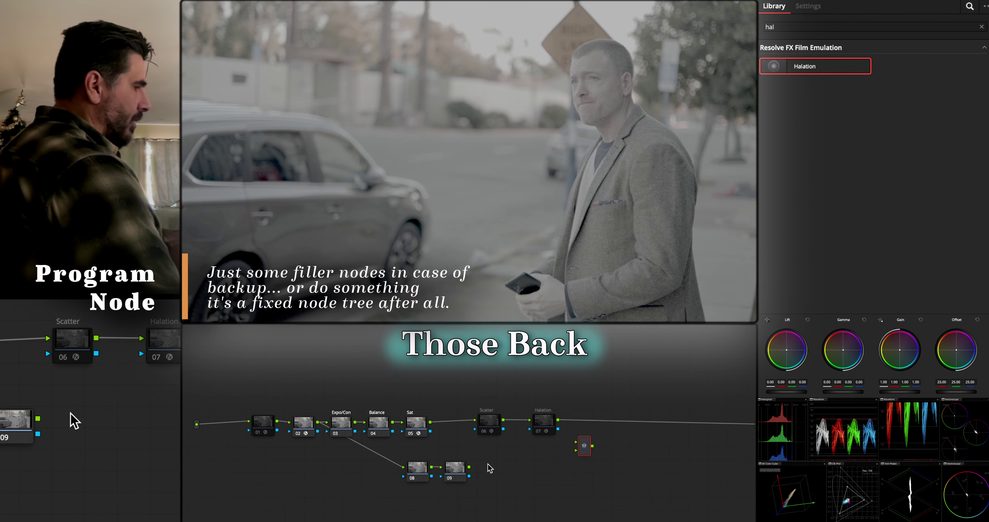
pyautogui.moveTo(470, 467); pyautogui.dragTo(576, 450)
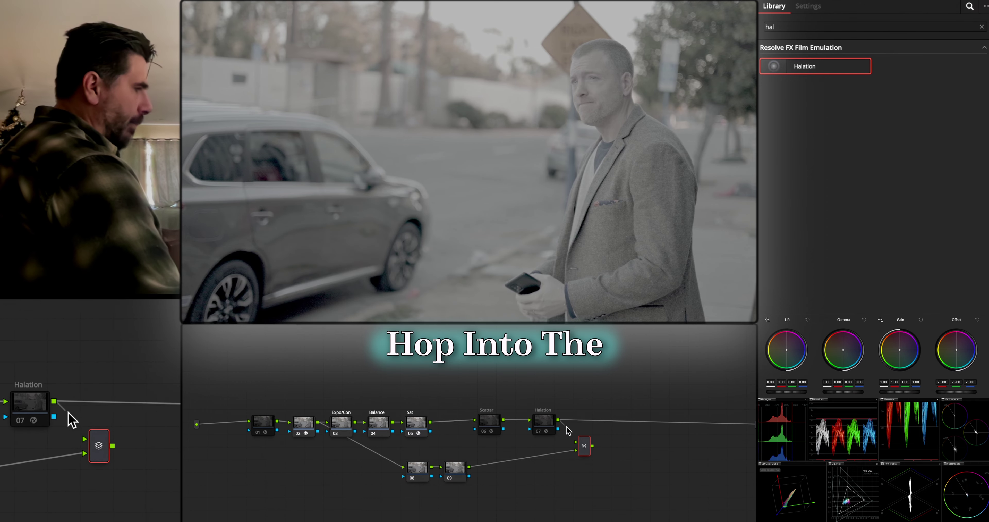
pyautogui.moveTo(558, 419); pyautogui.dragTo(676, 437)
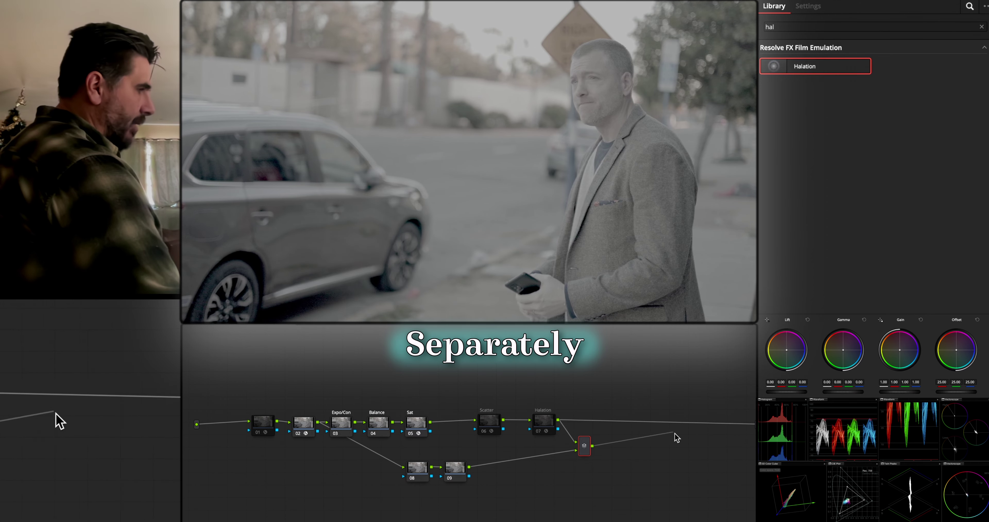
pyautogui.moveTo(754, 424); pyautogui.dragTo(755, 423)
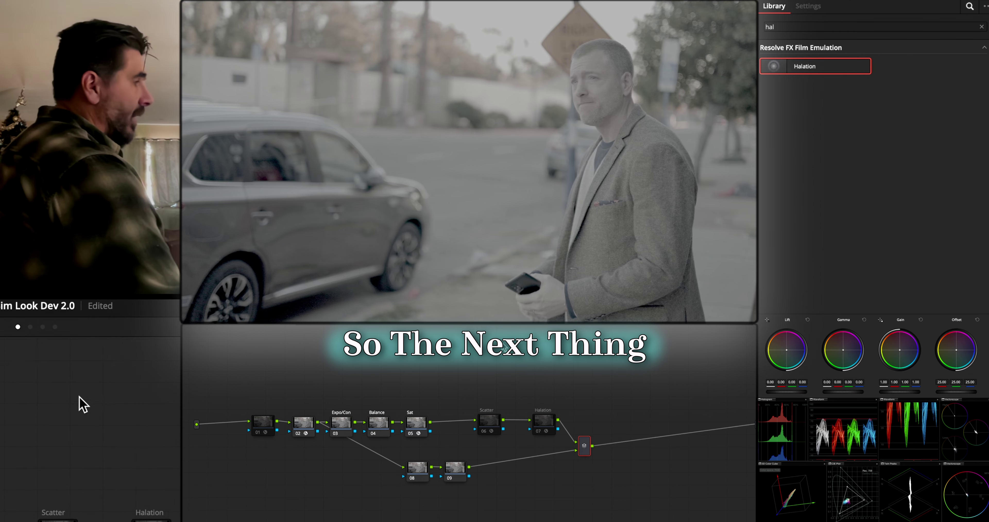
# Switch the node graph to the second node stack layer.
pyautogui.click(69, 329)
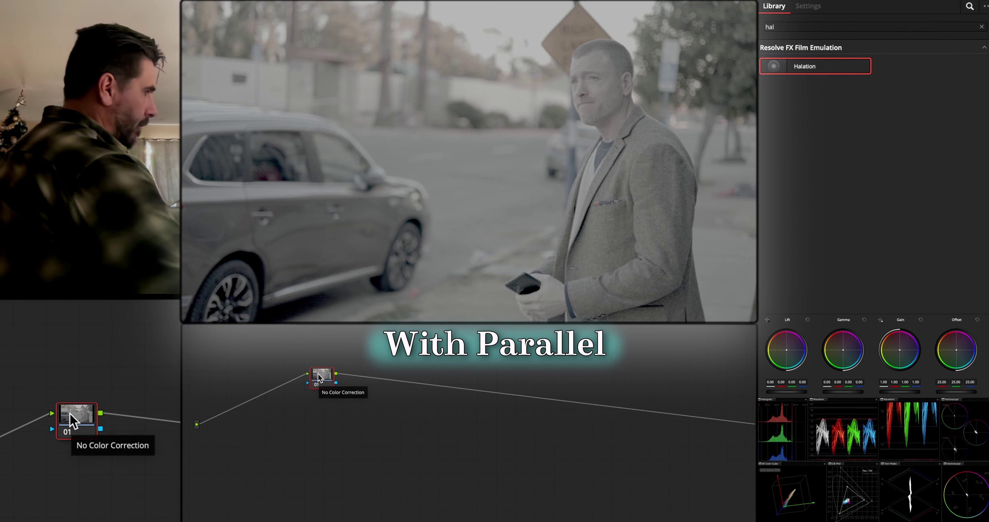
pyautogui.hotkey('alt', 'p')
pyautogui.hotkey('alt', 'p')
pyautogui.moveTo(360, 377); pyautogui.dragTo(368, 433)
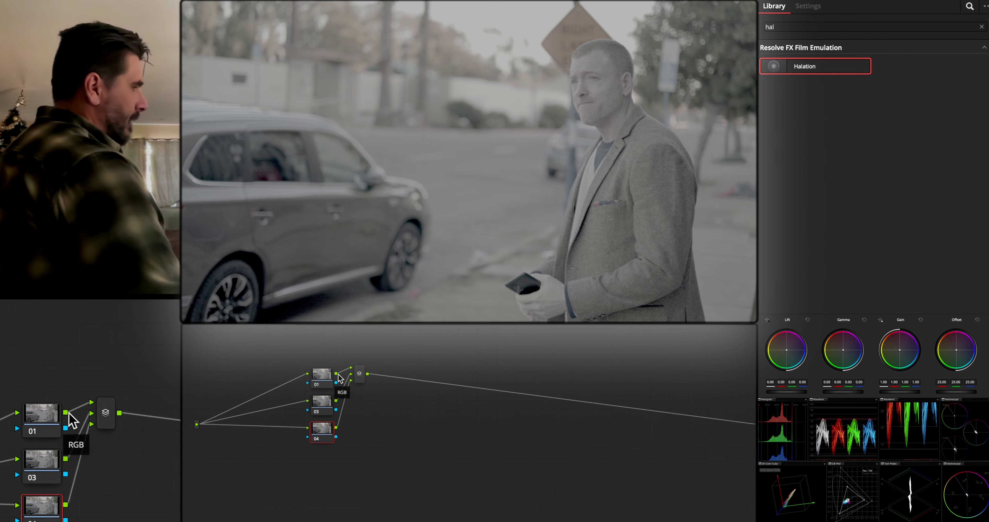
pyautogui.hotkey('alt', 's')
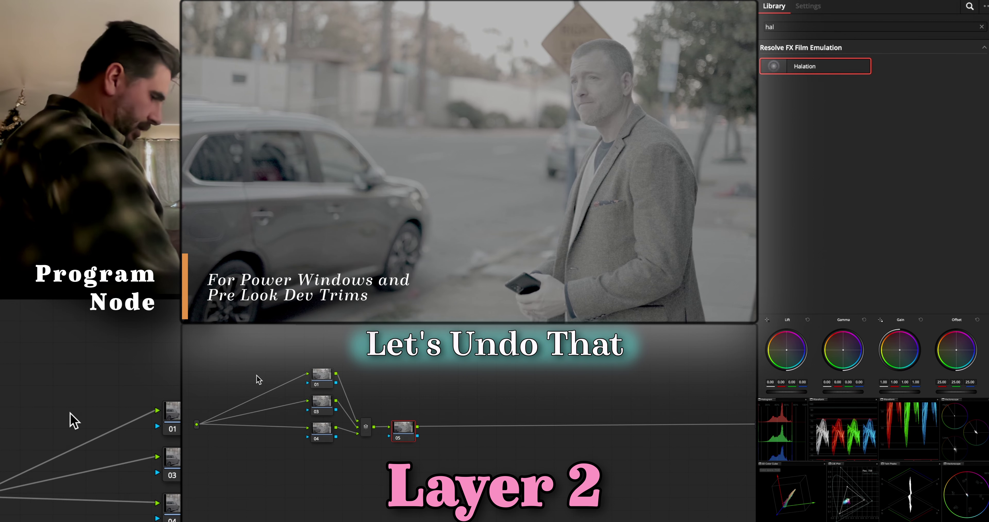
pyautogui.hotkey('ctrl', 'z')
pyautogui.hotkey('ctrl', 'z')
pyautogui.hotkey('ctrl', 'z')
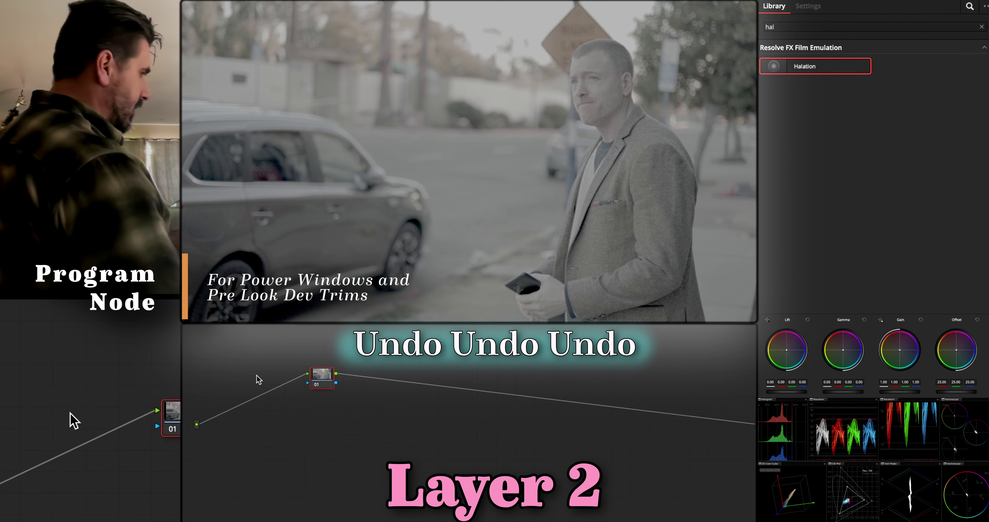
# Reposition node 01, build three parallel nodes after it, and add a serial node behind their mixer.
pyautogui.moveTo(327, 382); pyautogui.dragTo(317, 393)
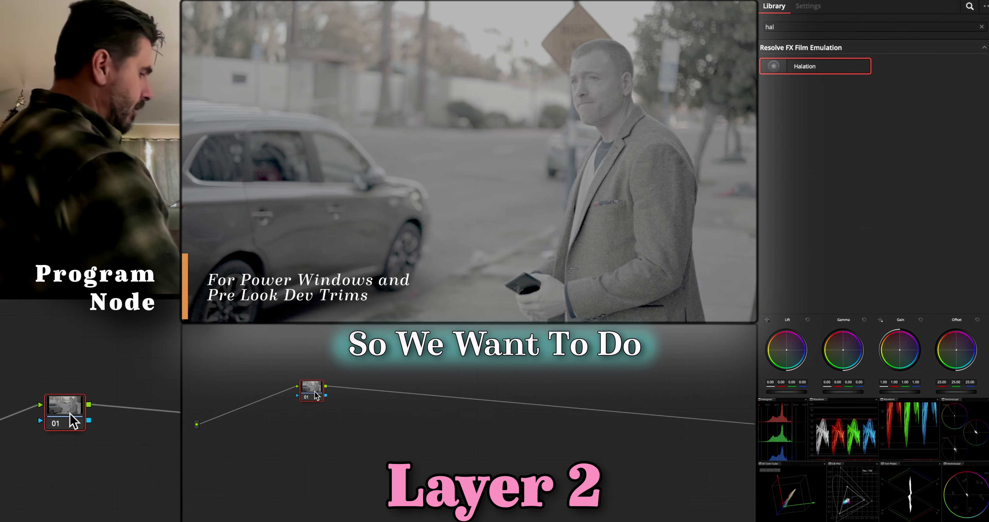
pyautogui.hotkey('alt', 'p')
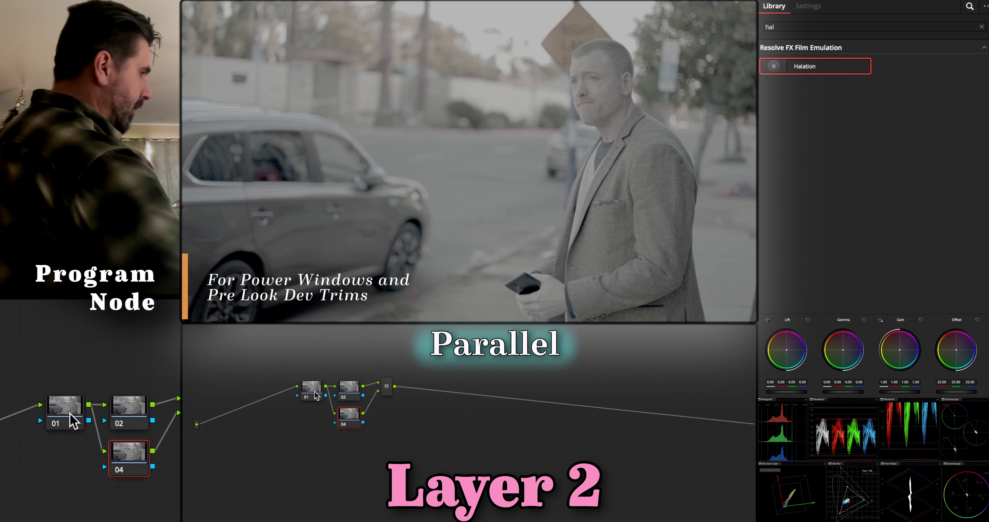
pyautogui.hotkey('alt', 'p')
pyautogui.click(387, 389)
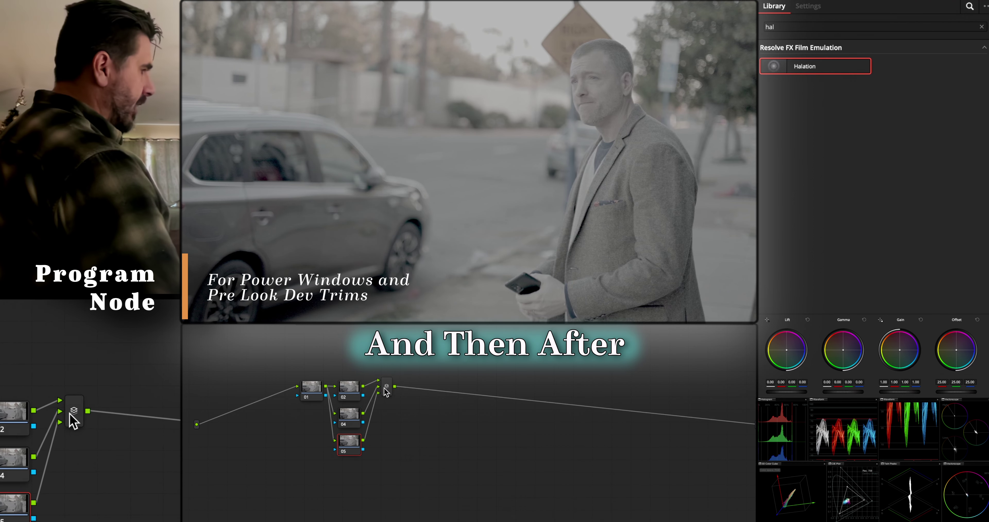
pyautogui.hotkey('alt', 's')
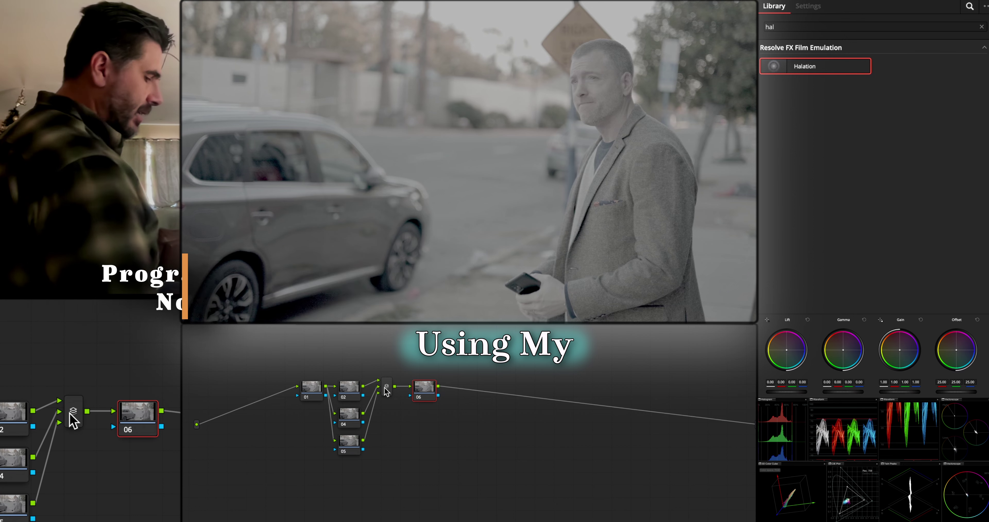
pyautogui.hotkey('alt', 'shift', ';')
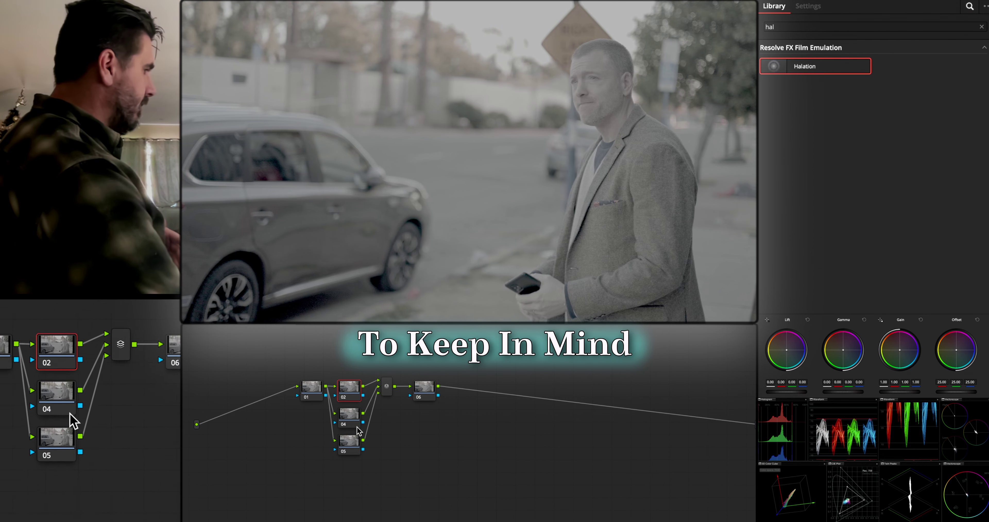
# Label the uppermost parallel node, node 02, as PW1.
pyautogui.rightClick(349, 388)
pyautogui.press('Escape')
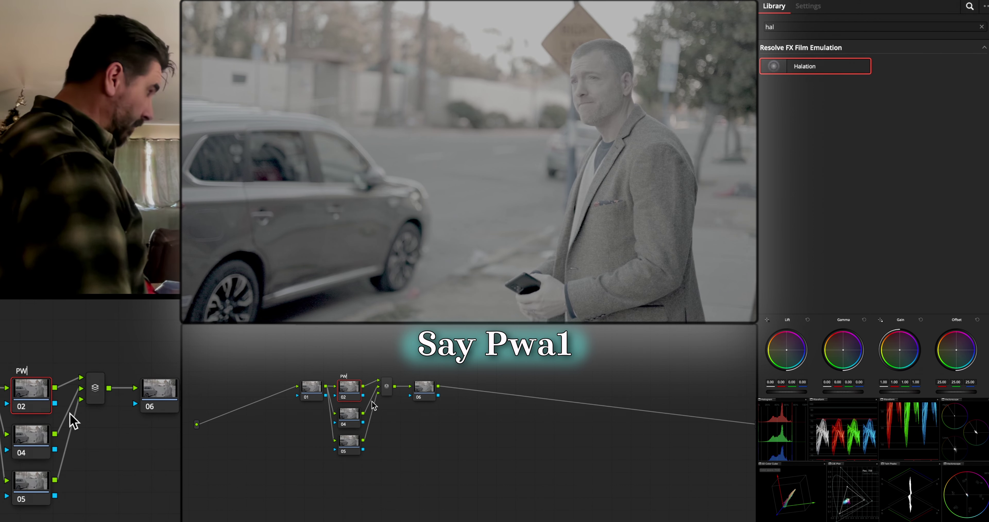
pyautogui.press('BackSpace')
pyautogui.write('1')
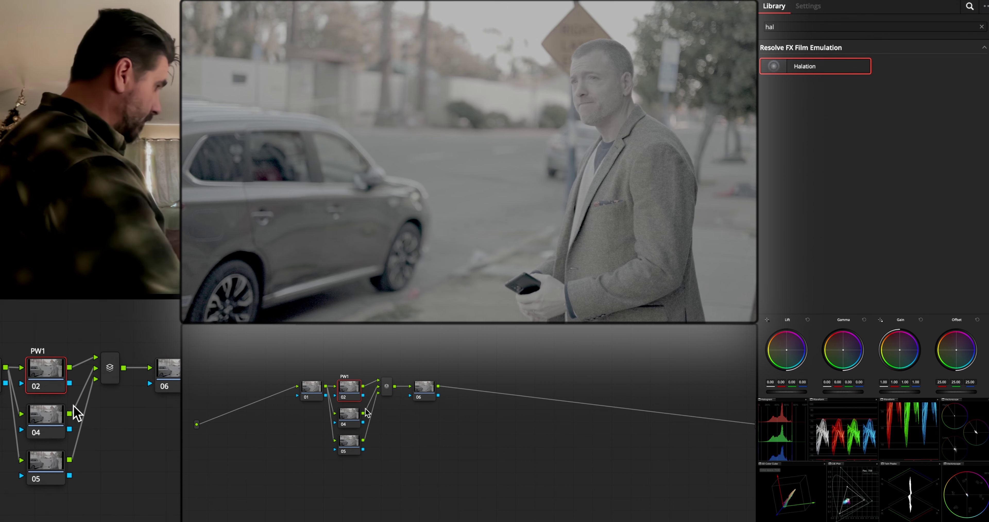
# Label node 04 as PW2 and open the label of node 05 for editing.
pyautogui.click(356, 413)
pyautogui.rightClick(356, 413)
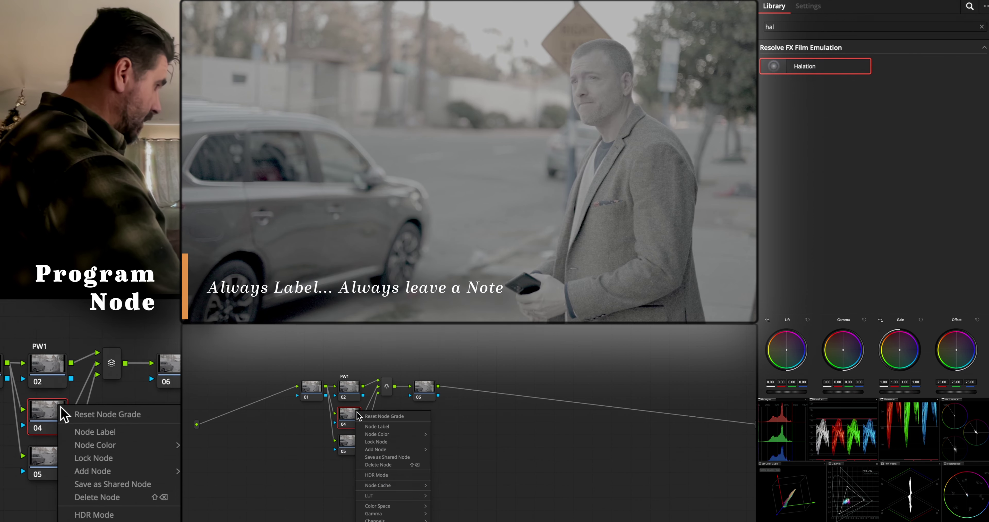
pyautogui.click(378, 429)
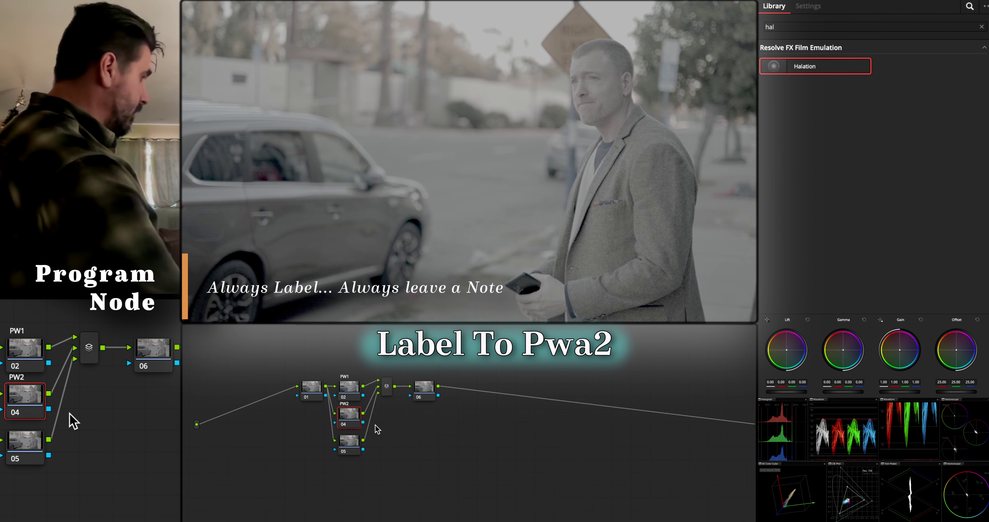
pyautogui.rightClick(363, 442)
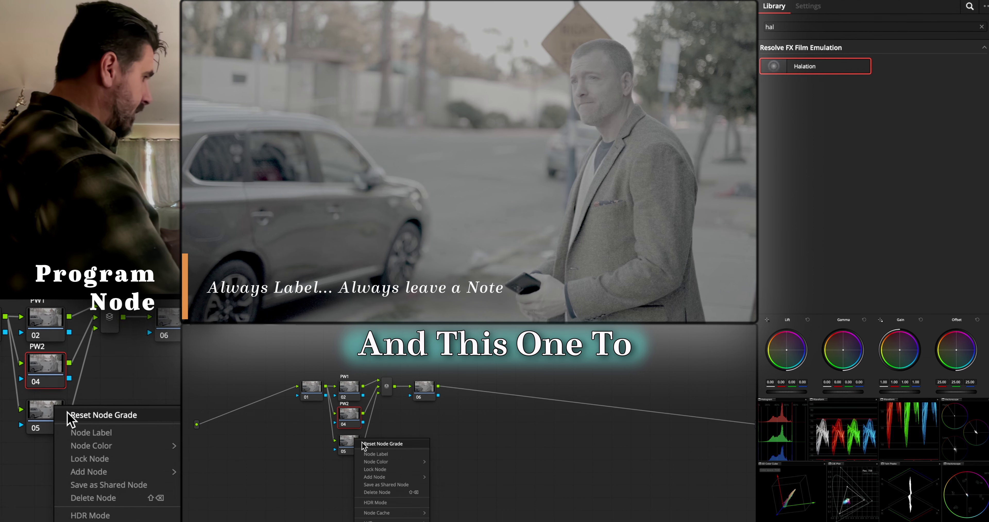
pyautogui.click(376, 454)
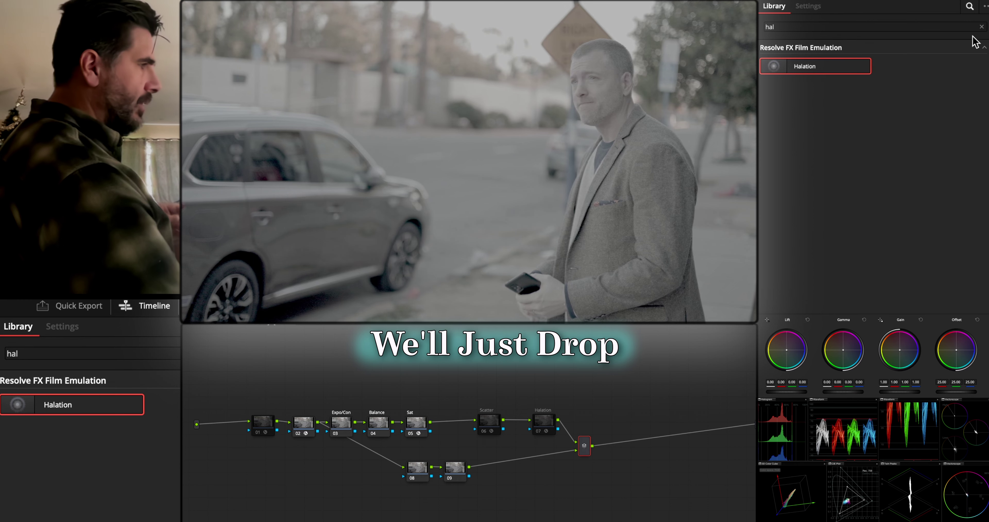
# In the first node stack layer, insert a DCTL effect node after the Layer Mixer and set its DCTL to HiLo Trim v1.4k.
pyautogui.click(979, 27)
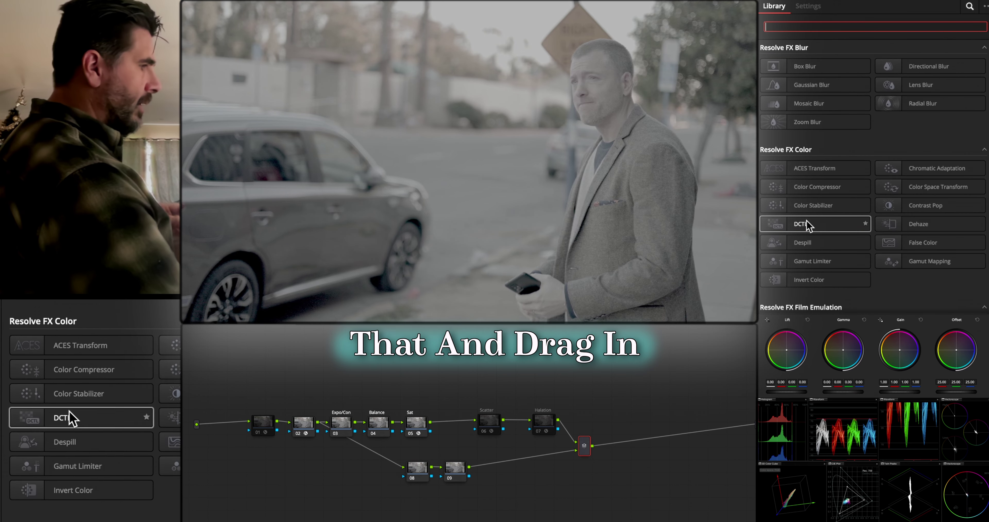
pyautogui.moveTo(804, 223); pyautogui.dragTo(627, 440)
pyautogui.moveTo(627, 441); pyautogui.dragTo(629, 443)
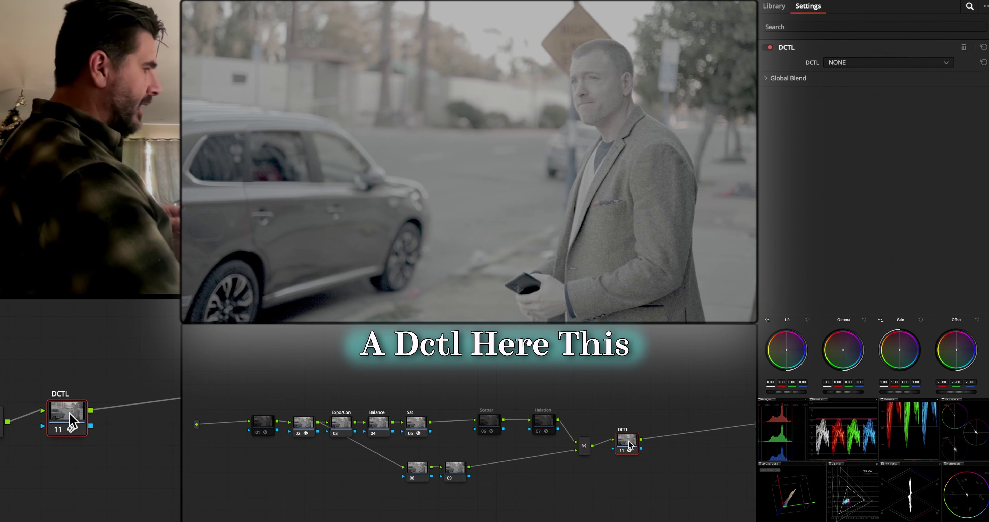
pyautogui.click(861, 62)
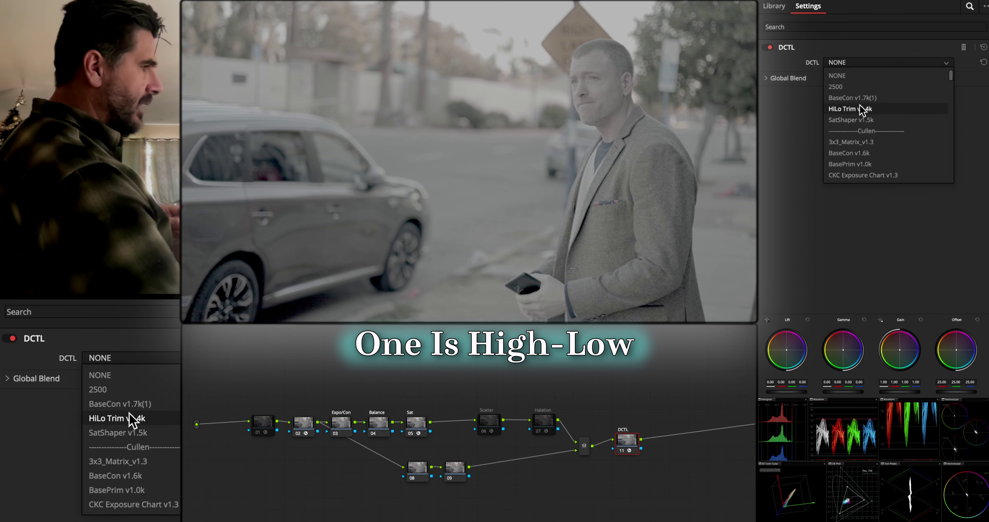
pyautogui.click(853, 104)
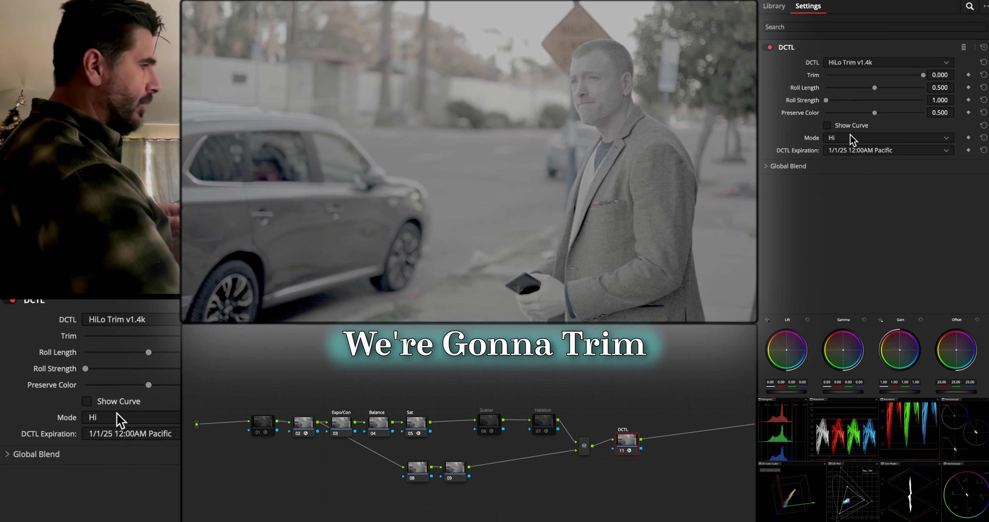
# Label the DCTL node Hi Trim and add a serial node after it.
pyautogui.rightClick(625, 437)
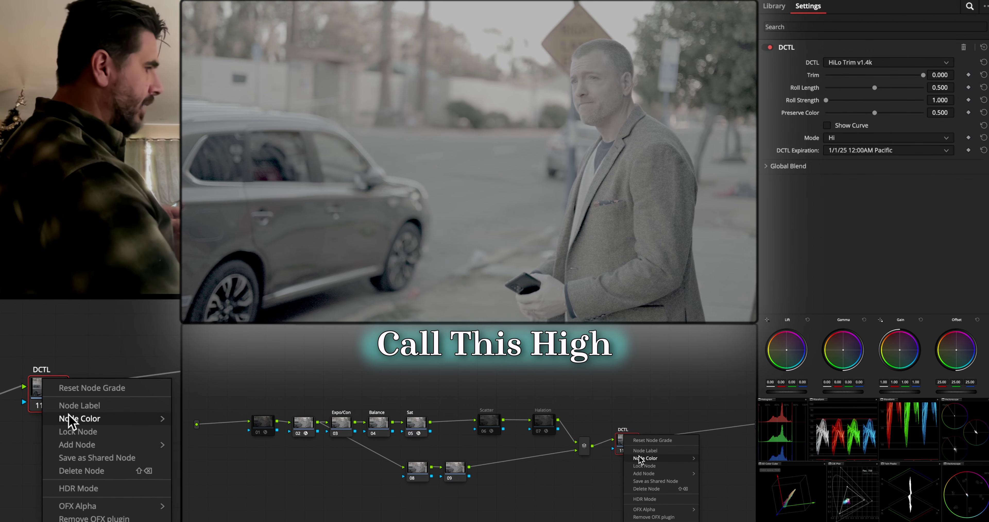
pyautogui.click(643, 451)
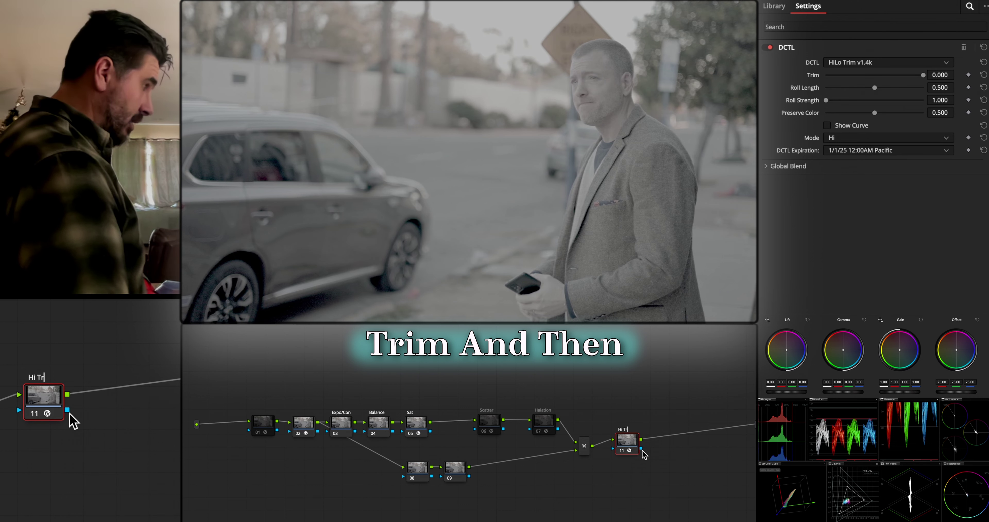
pyautogui.write('Hi Trim')
pyautogui.press('Return')
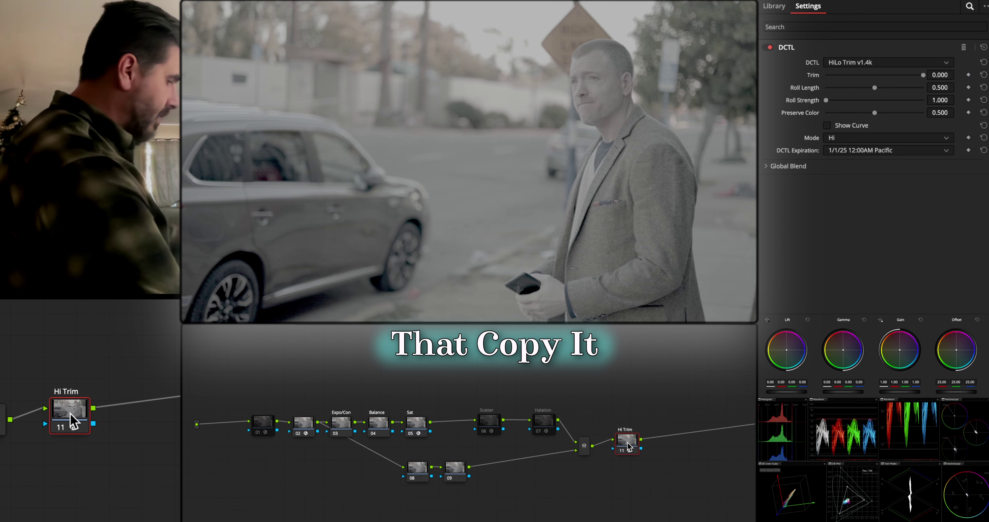
pyautogui.hotkey('alt', 's')
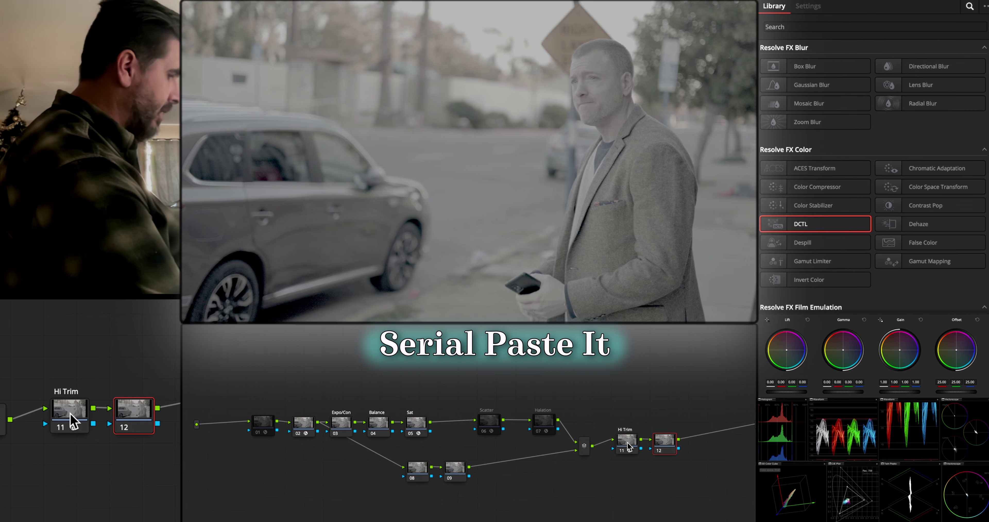
# Paste the Hi Trim grade onto node 12, relabel it Lo Trim, and set its DCTL mode to Lo.
pyautogui.hotkey('ctrl', 'v')
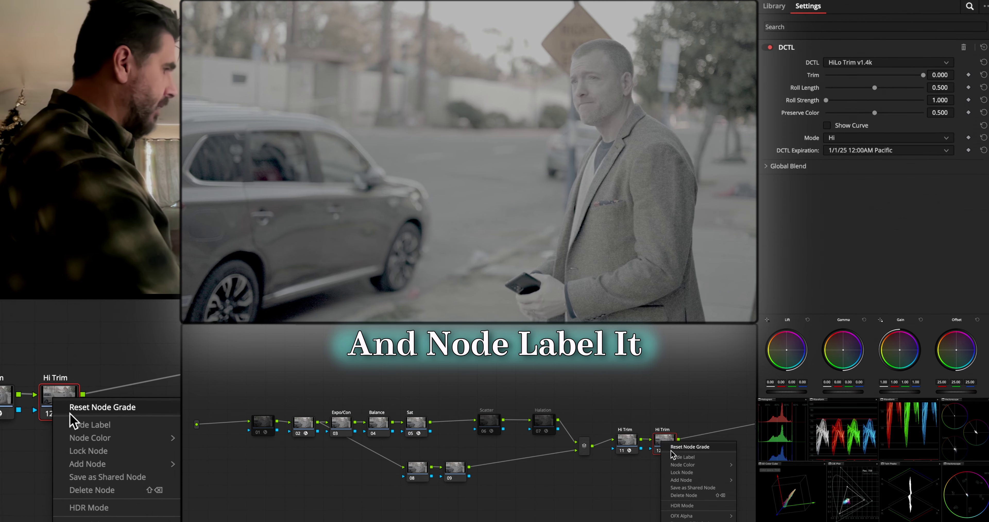
pyautogui.click(664, 457)
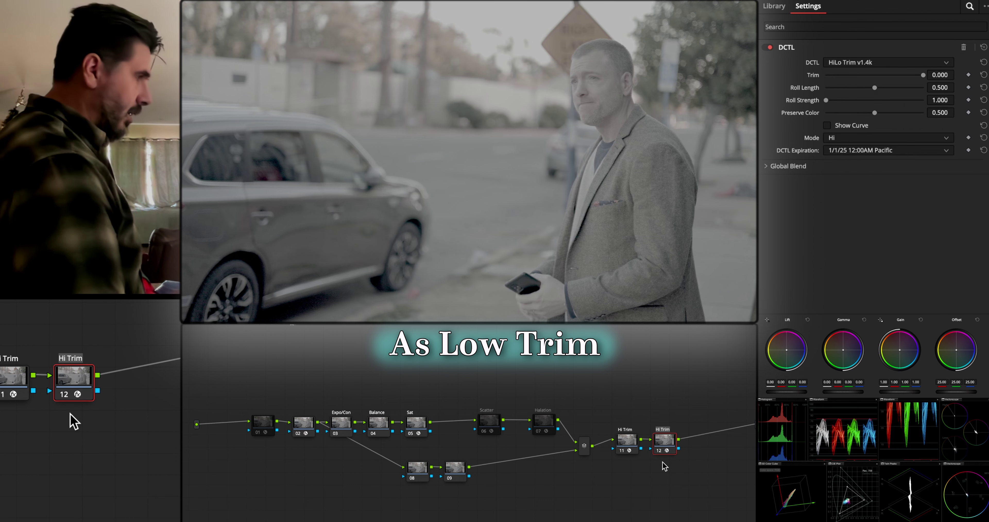
pyautogui.write('Lo')
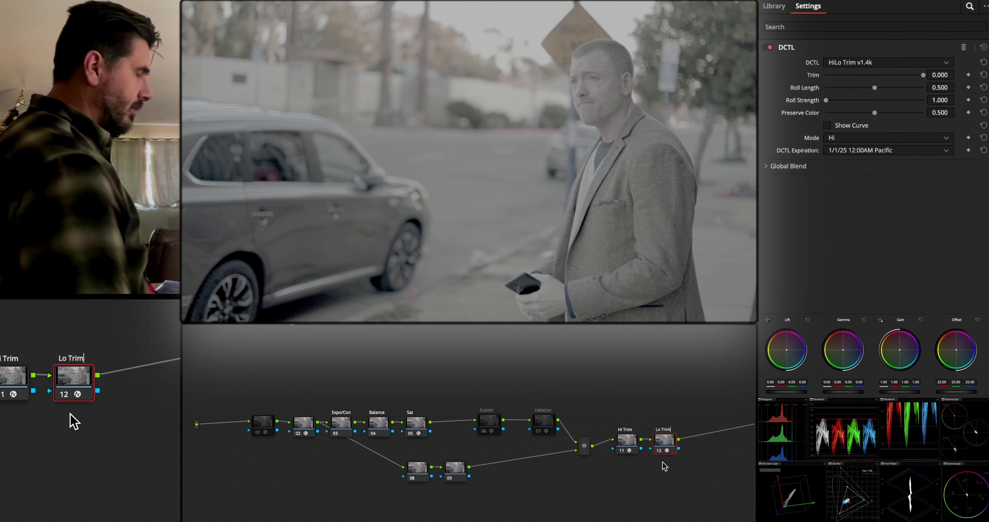
pyautogui.press('Return')
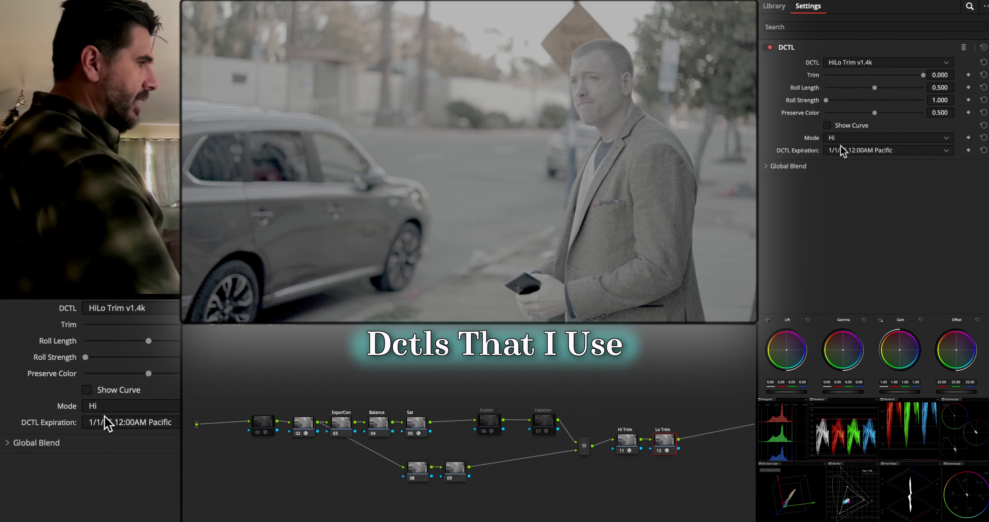
pyautogui.click(853, 138)
pyautogui.click(852, 170)
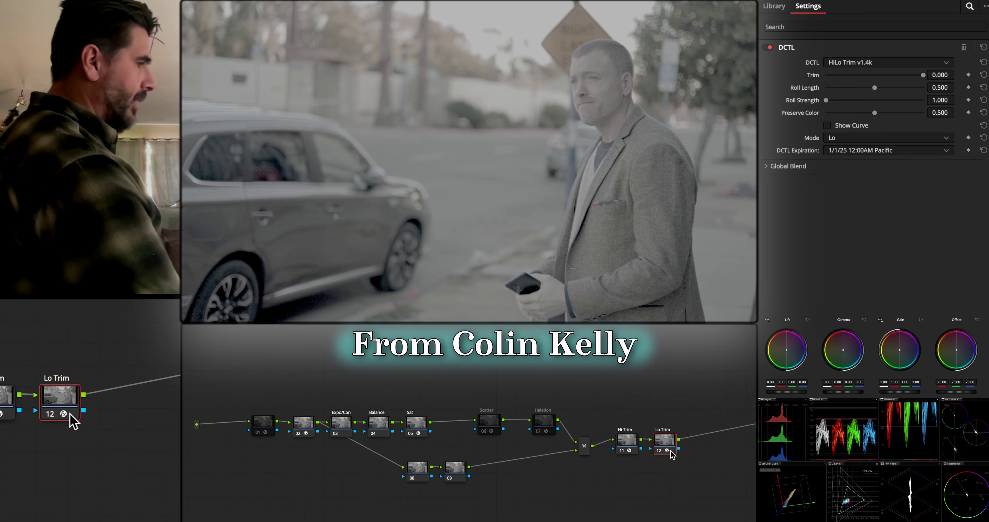
# Display the Hi Trim node's contrast curve, try a lower Trim value, and hide the curve again.
pyautogui.click(627, 442)
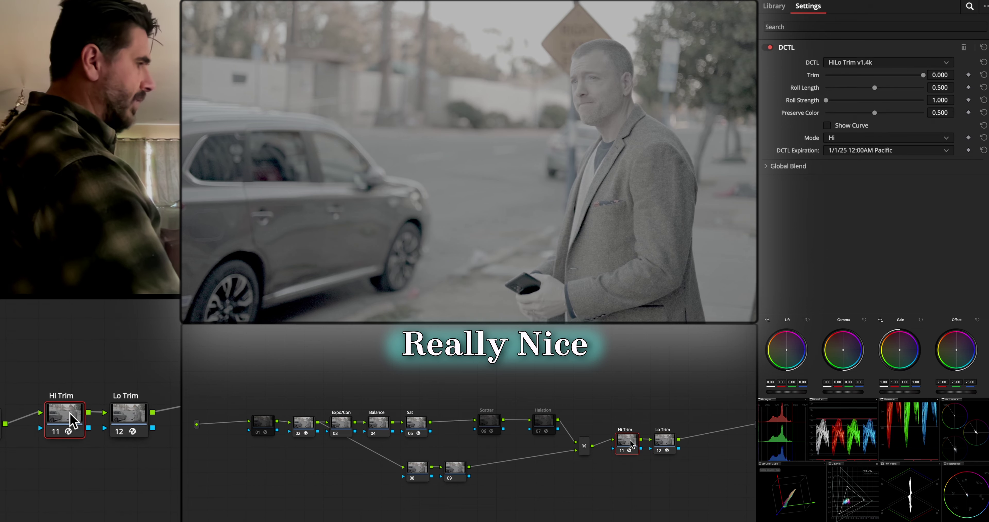
pyautogui.click(856, 128)
pyautogui.moveTo(923, 76); pyautogui.dragTo(901, 75)
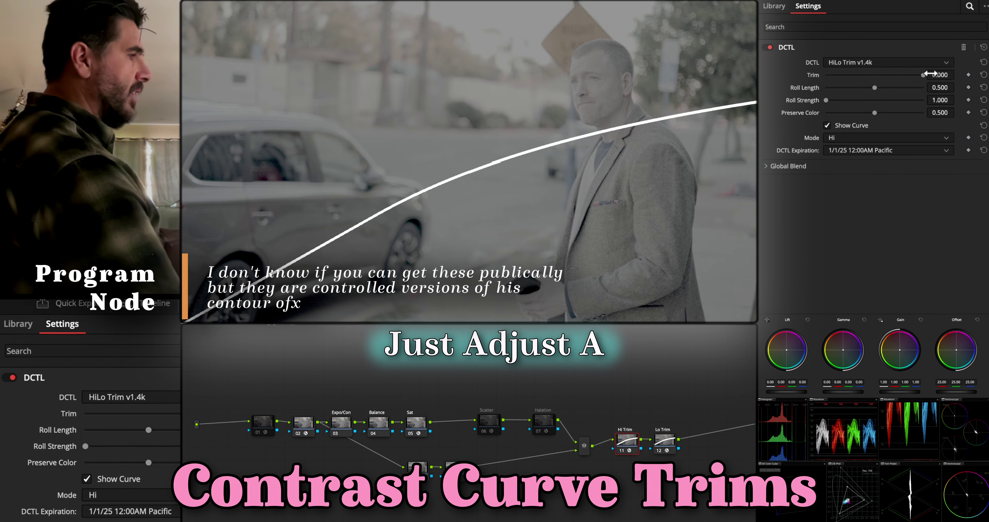
pyautogui.click(826, 127)
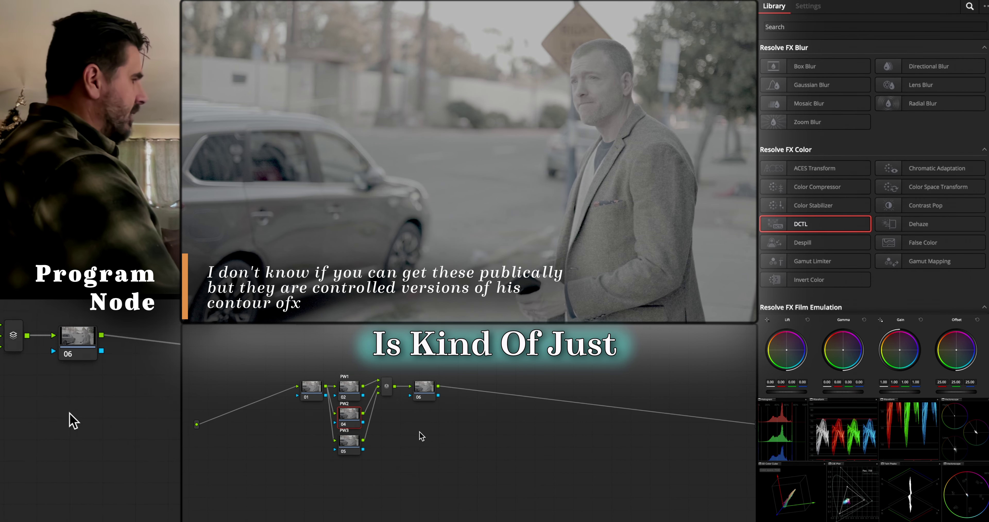
# Clean up the node graphs of the first and second node stack layers.
pyautogui.click(356, 389)
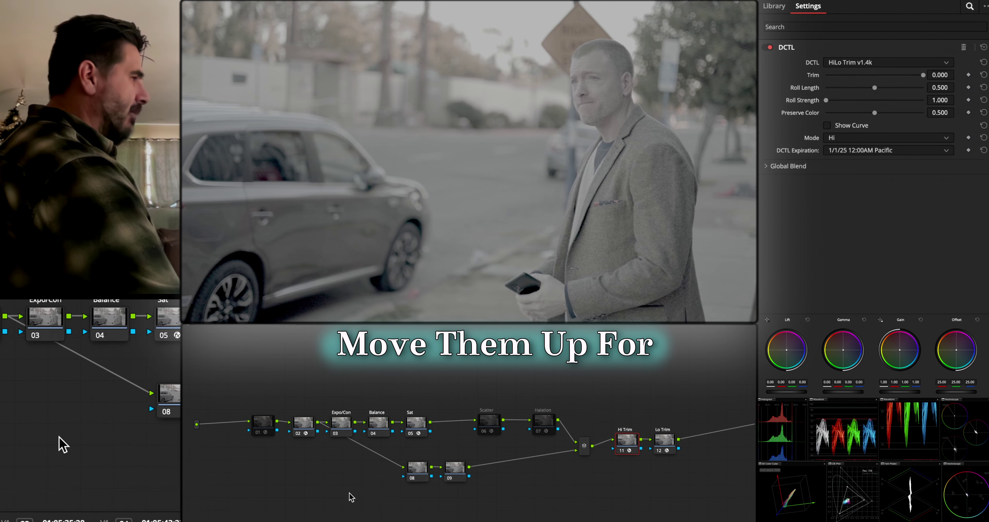
pyautogui.rightClick(344, 451)
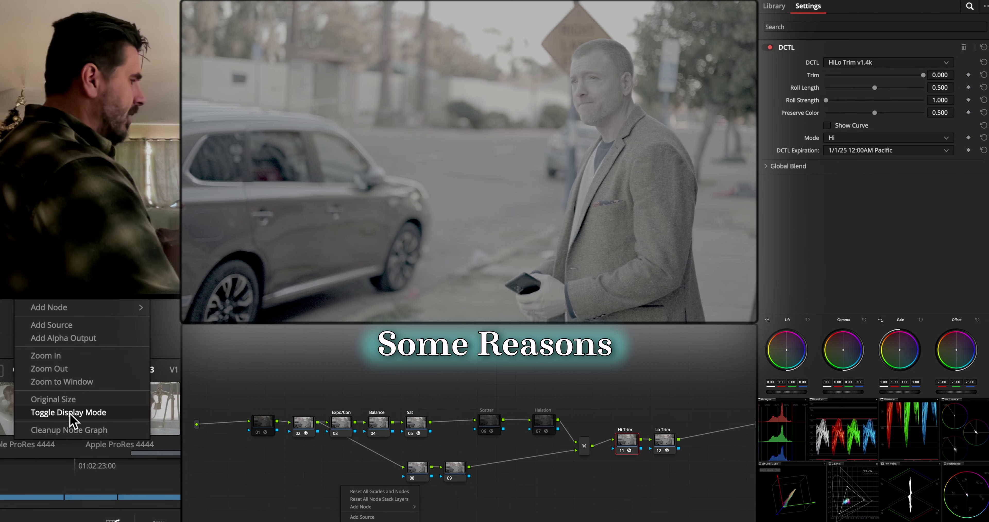
pyautogui.click(390, 476)
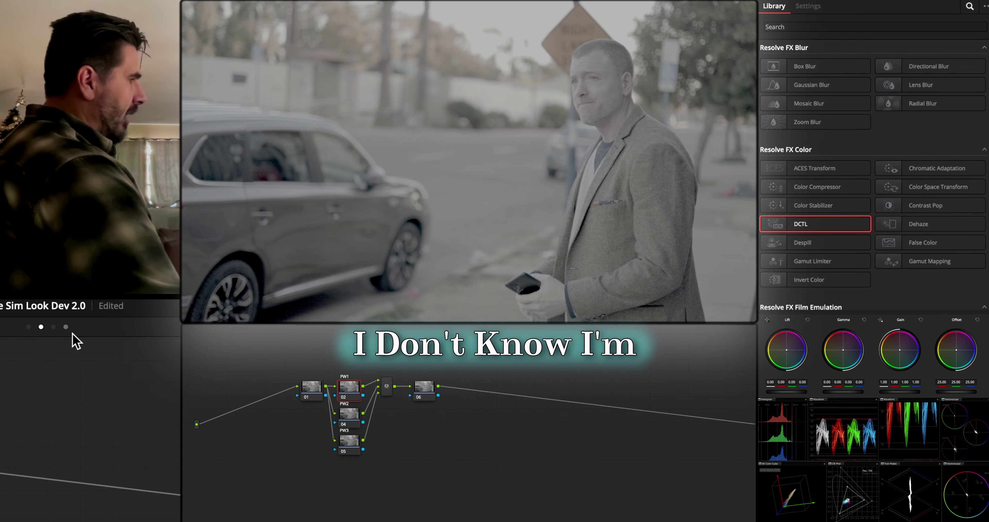
pyautogui.rightClick(464, 425)
pyautogui.click(495, 515)
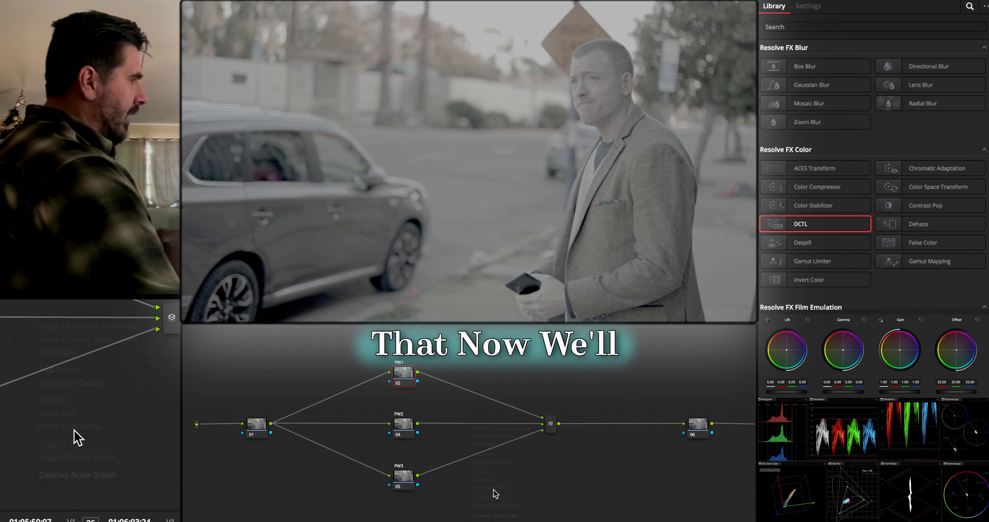
# Switch to the third node stack layer and move node 01 down, roughly level with the source input.
pyautogui.click(72, 327)
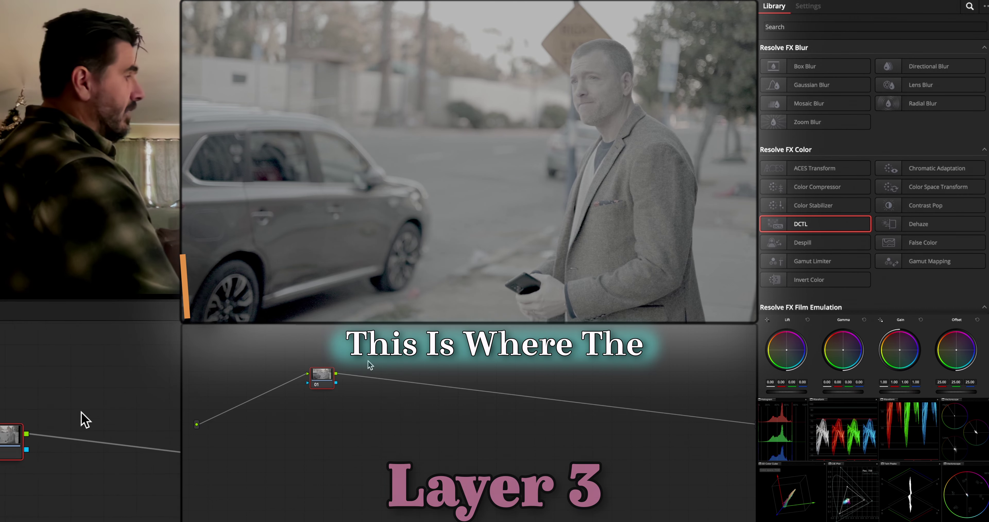
pyautogui.moveTo(328, 392); pyautogui.dragTo(324, 421)
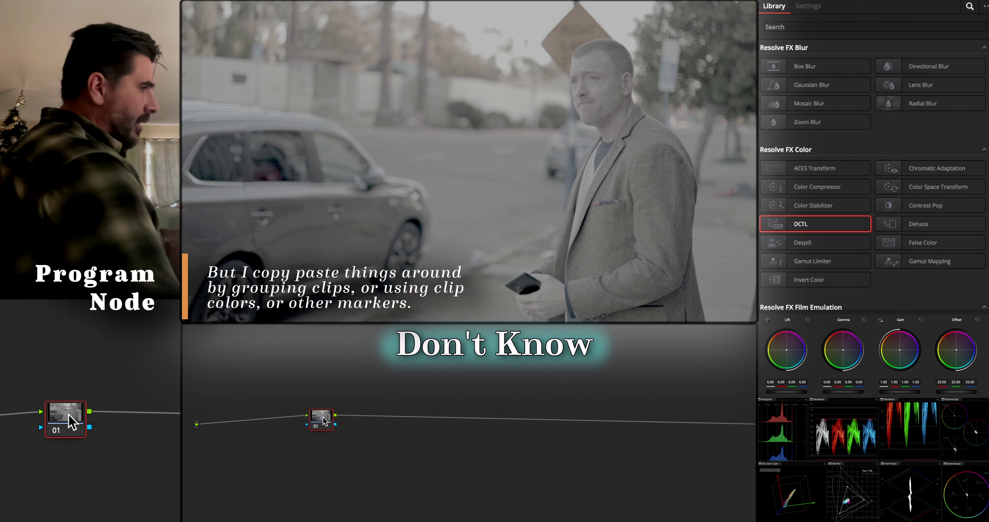
pyautogui.scroll(-15, 822, 221)
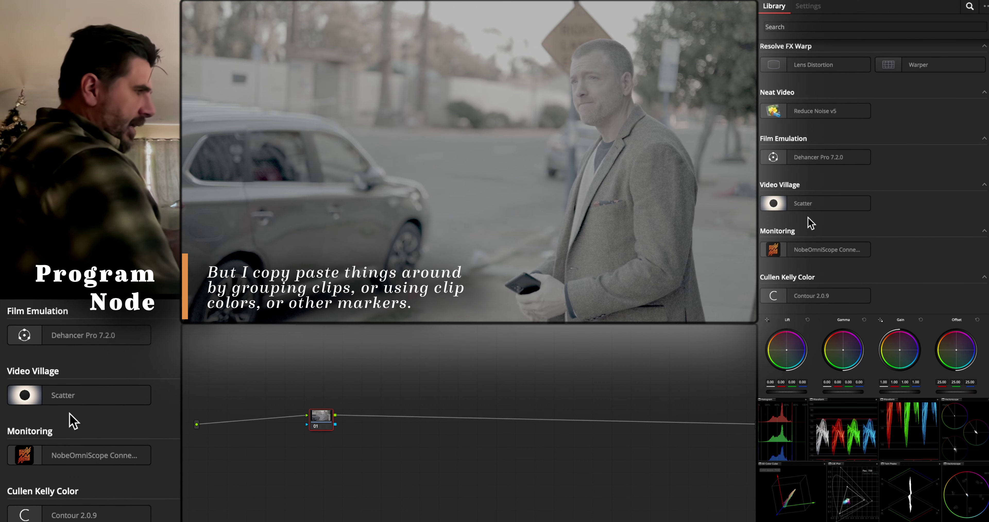
pyautogui.scroll(3, 810, 224)
pyautogui.scroll(1, 806, 225)
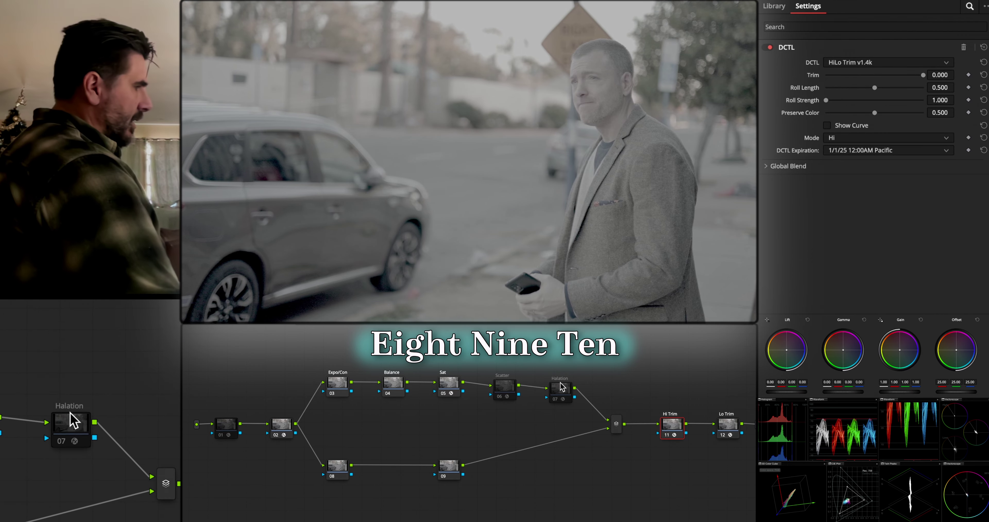
# In the first node stack layer, shift the Halation node aside and insert a Film Grain effect node between Scatter and Halation.
pyautogui.moveTo(562, 386); pyautogui.dragTo(551, 383)
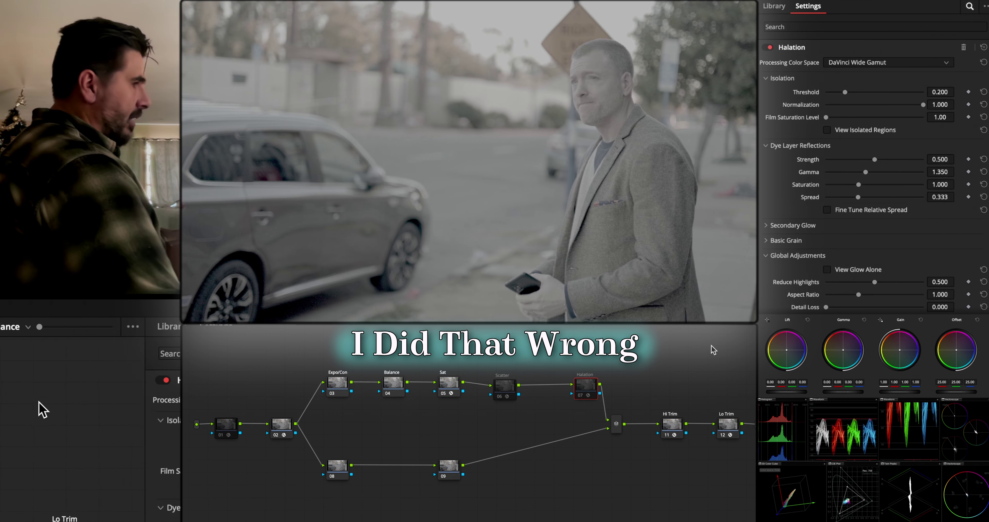
pyautogui.click(771, 8)
pyautogui.scroll(-4, 790, 114)
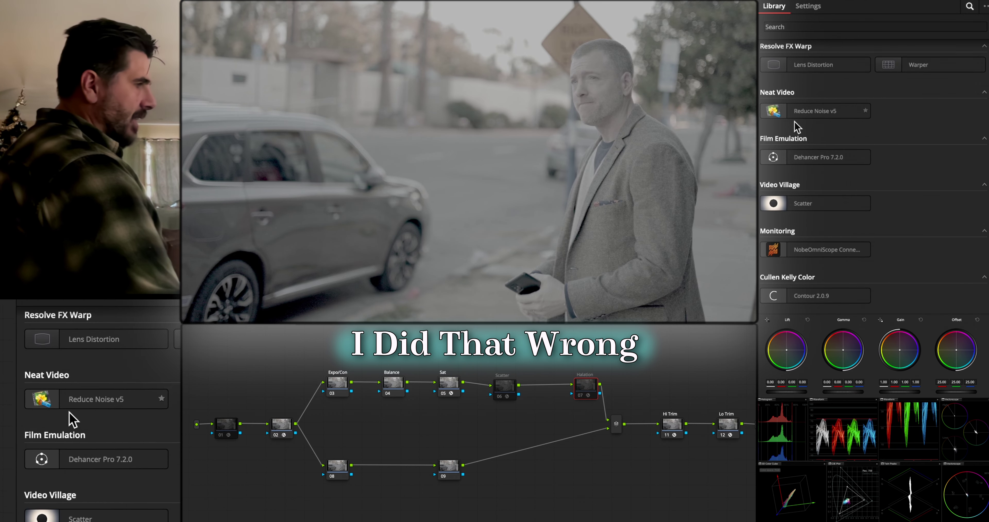
pyautogui.scroll(3, 803, 139)
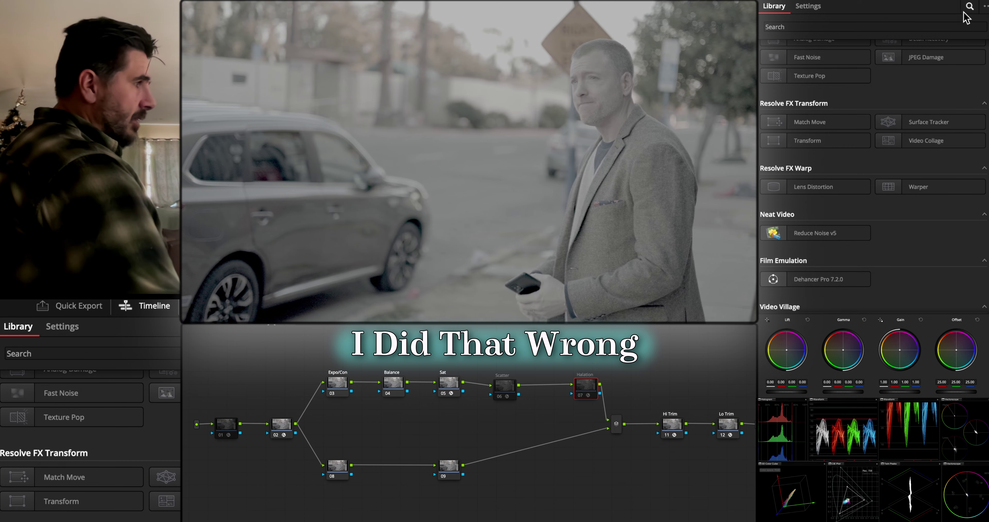
pyautogui.scroll(-1, 921, 25)
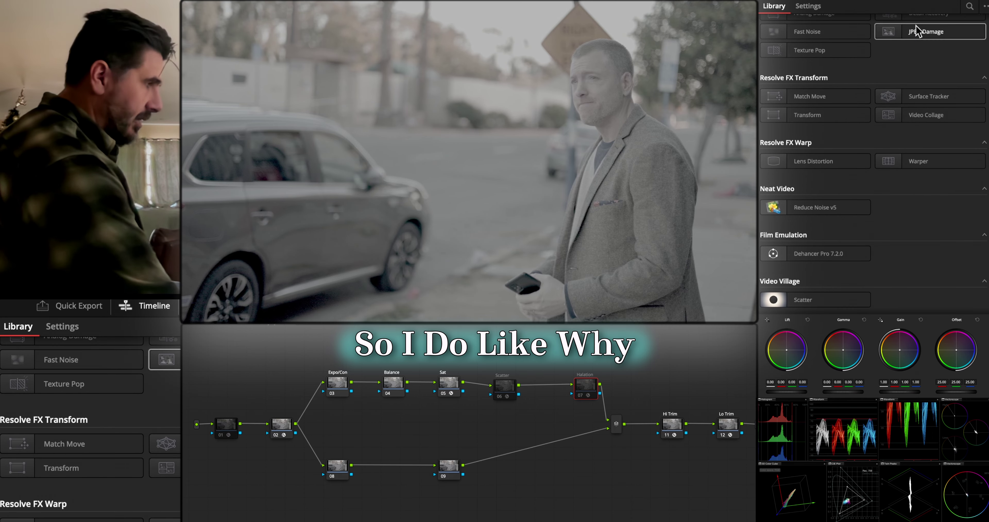
pyautogui.scroll(20, 918, 30)
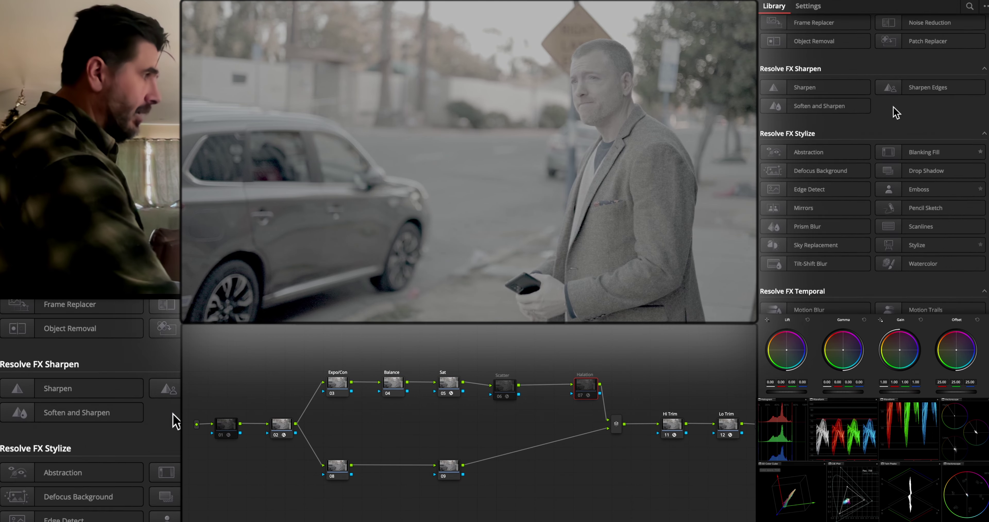
pyautogui.click(969, 8)
pyautogui.write('gra')
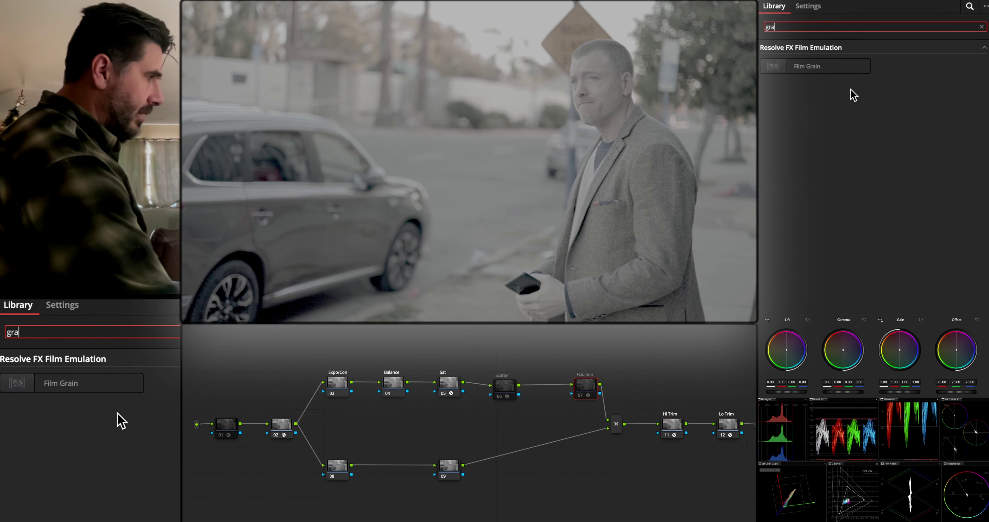
pyautogui.press('BackSpace')
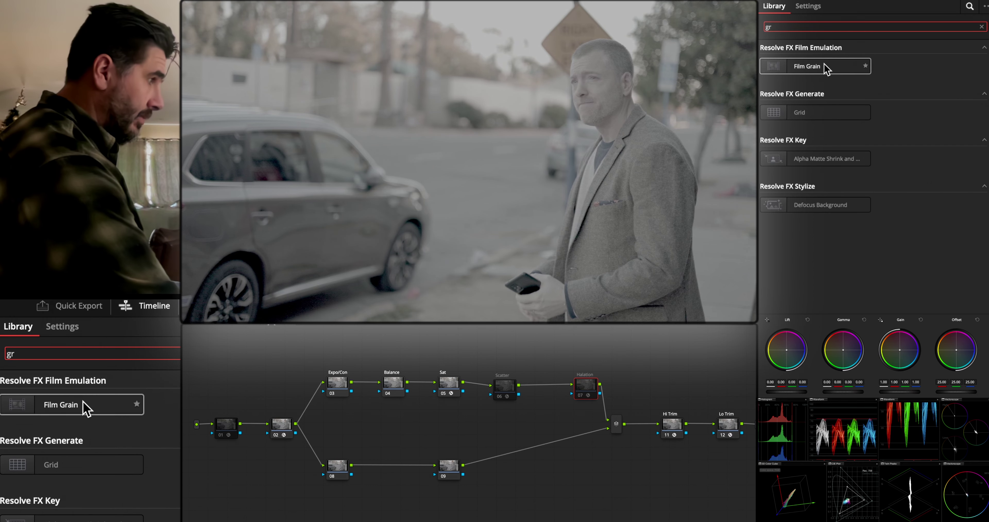
pyautogui.moveTo(823, 69); pyautogui.dragTo(645, 404)
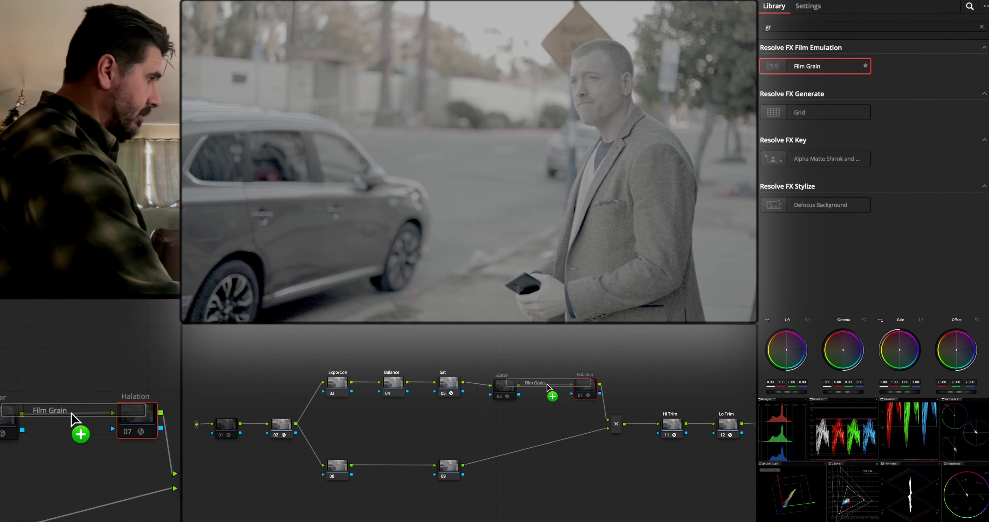
pyautogui.moveTo(547, 386); pyautogui.dragTo(545, 391)
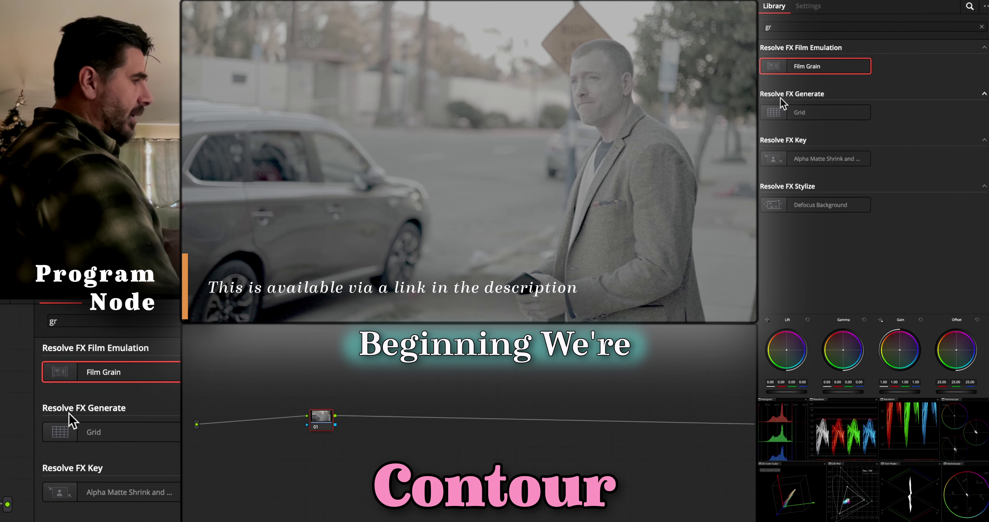
# Apply the Contour 2.0.9 effect to node 01 in the third node stack layer.
pyautogui.click(981, 26)
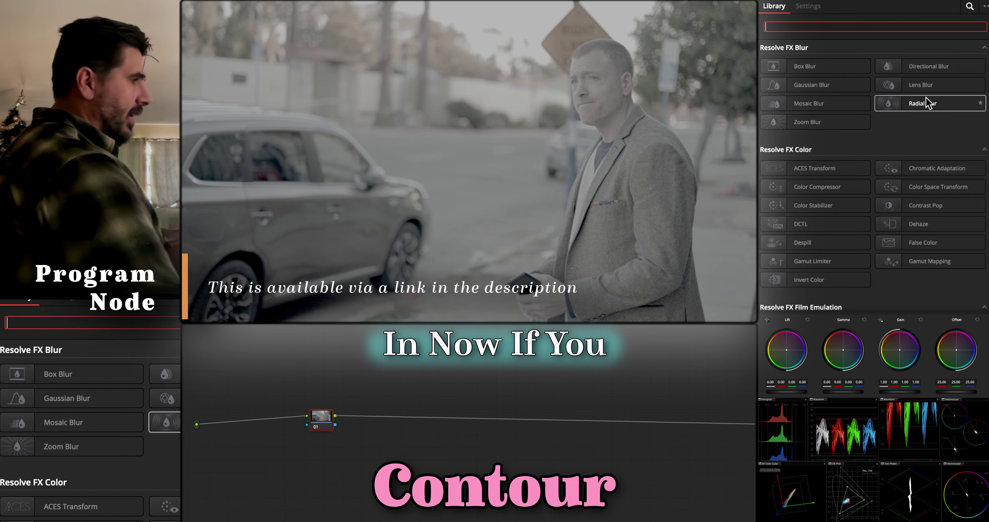
pyautogui.scroll(-10, 883, 153)
pyautogui.moveTo(806, 297); pyautogui.dragTo(574, 386)
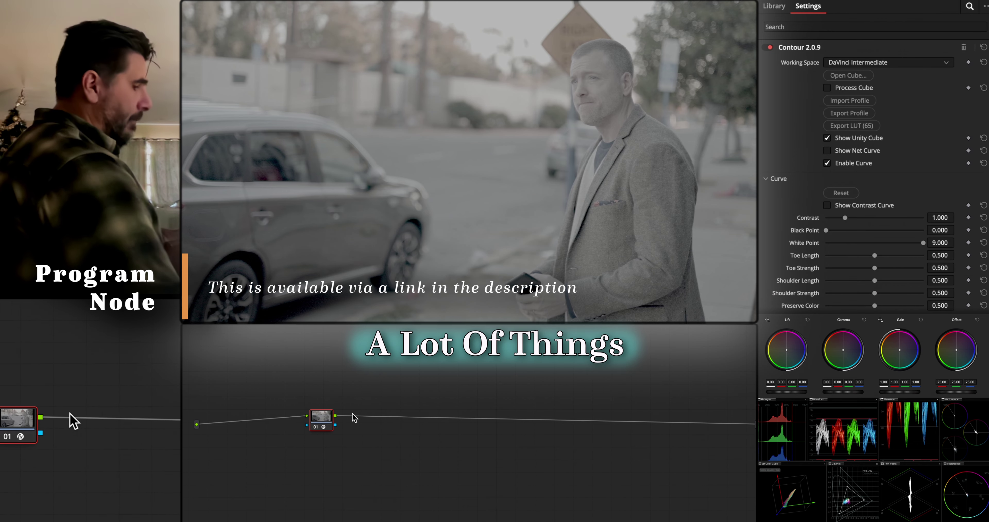
# Add serial nodes 02 to 07 after the Contour node, plus two parallel nodes beneath node 07.
pyautogui.hotkey('alt', 's')
pyautogui.hotkey('alt', 's')
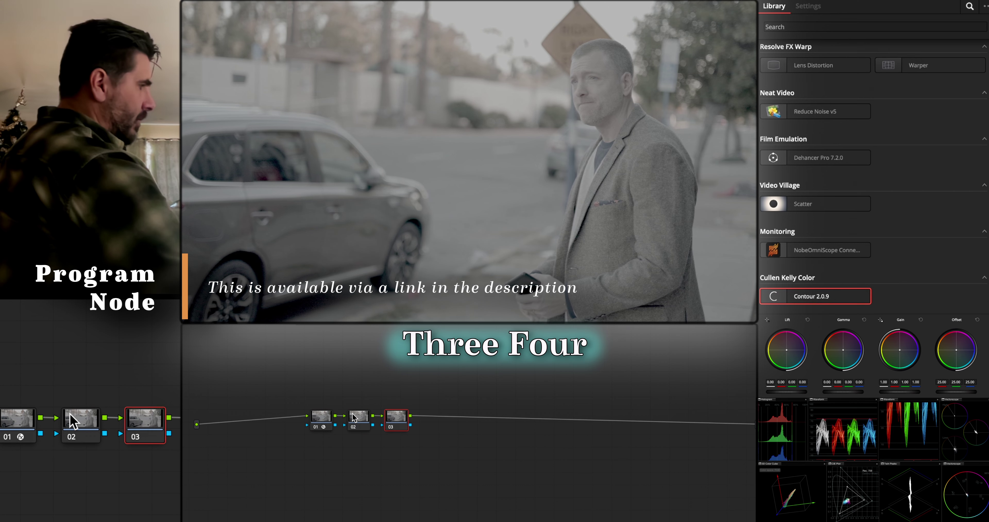
pyautogui.hotkey('alt', 's')
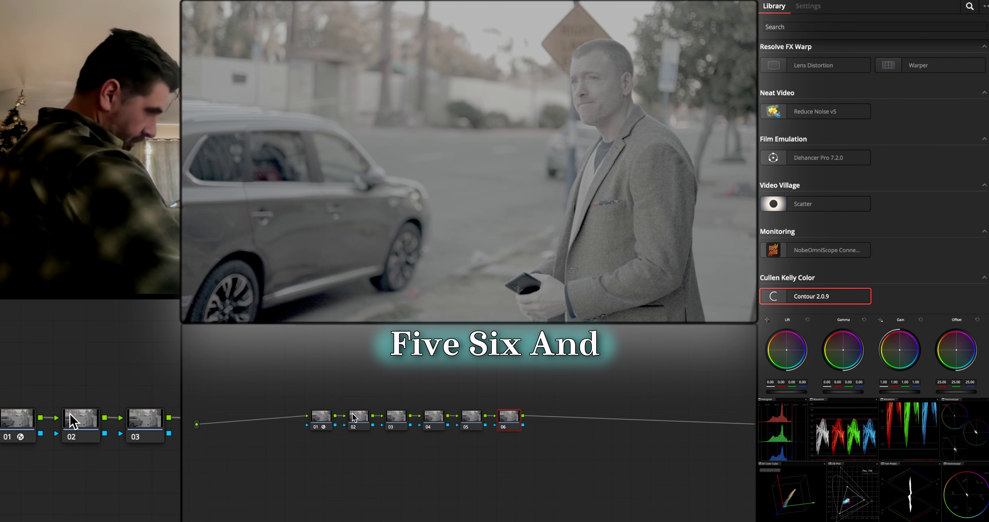
pyautogui.hotkey('alt', 'l')
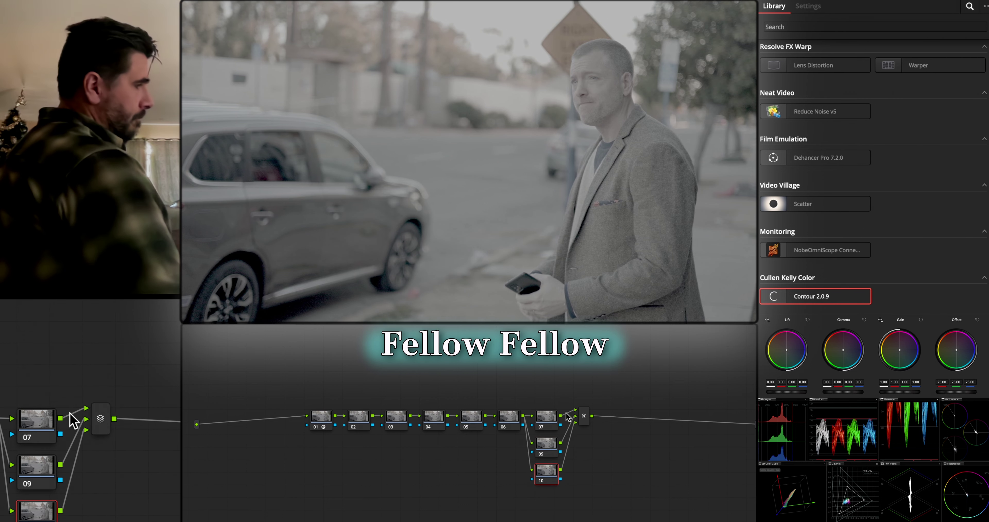
# Morph the parallel mixer into a Layer Mixer and clean up the third layer's node graph.
pyautogui.rightClick(588, 423)
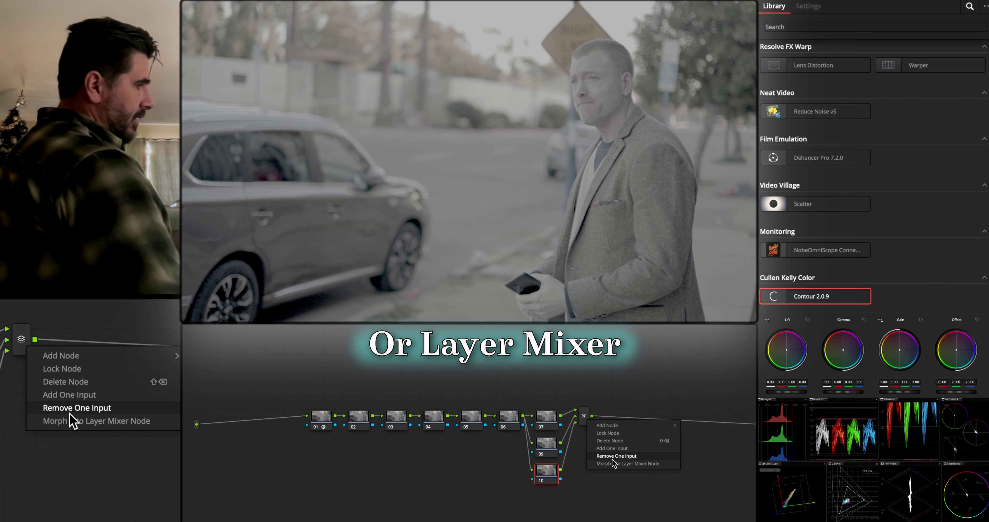
pyautogui.click(618, 468)
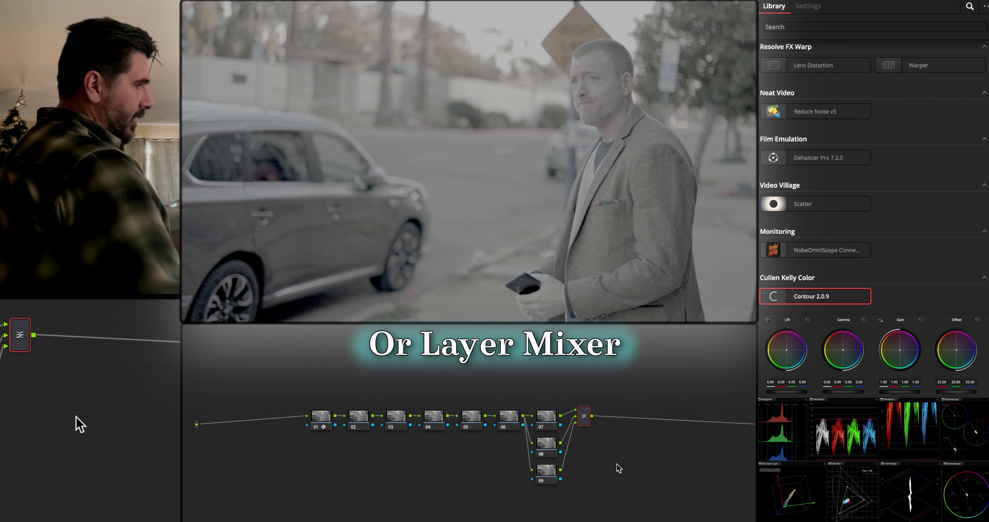
pyautogui.rightClick(552, 399)
pyautogui.click(597, 489)
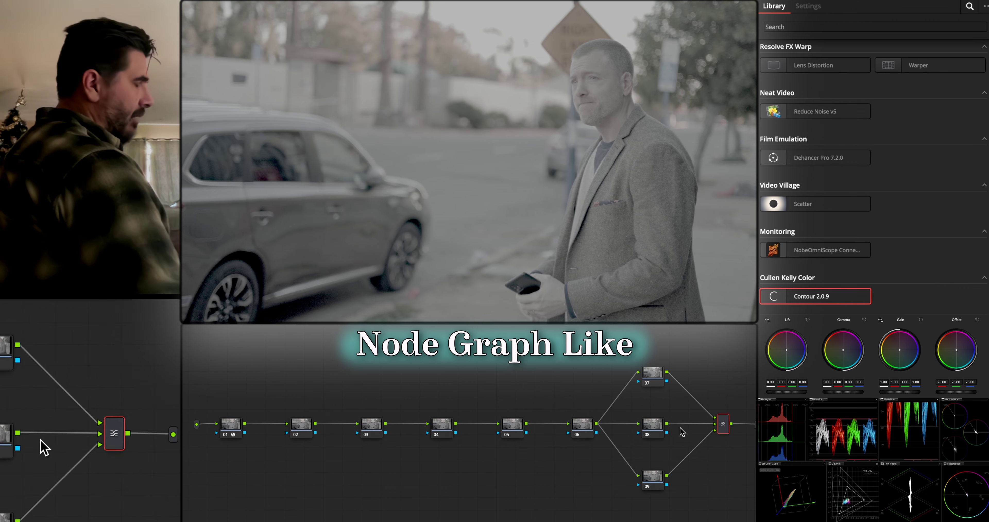
# Apply a DCTL effect to node 07, the uppermost branch feeding the Layer Mixer.
pyautogui.scroll(10, 844, 127)
pyautogui.scroll(10, 845, 127)
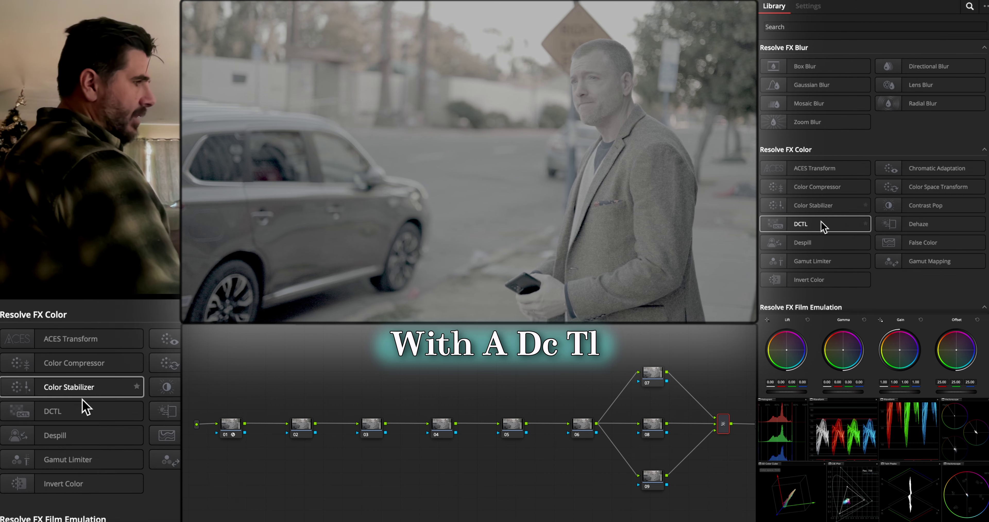
pyautogui.moveTo(801, 224); pyautogui.dragTo(658, 382)
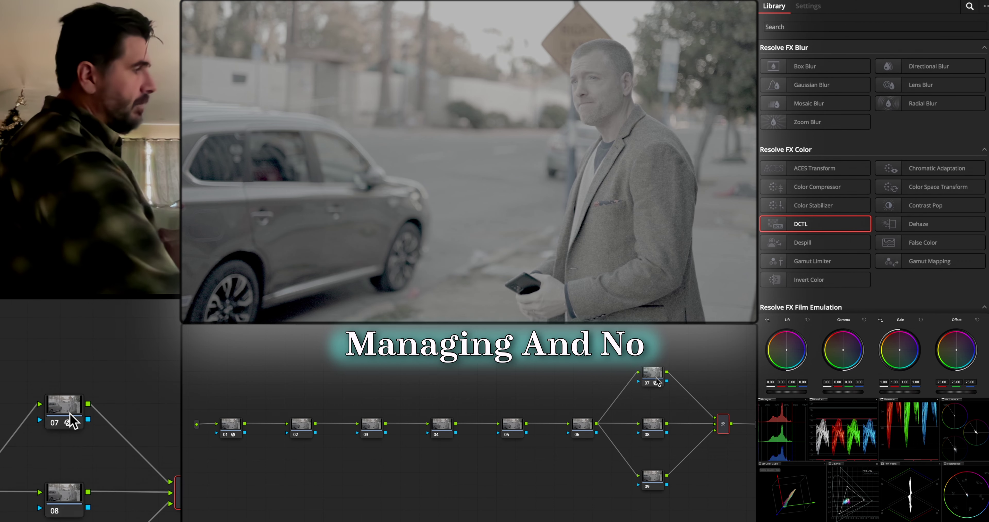
# Load JP_2499_DRT in the DCTL effect on node 07 and label the node JP2499.
pyautogui.click(652, 378)
pyautogui.click(857, 62)
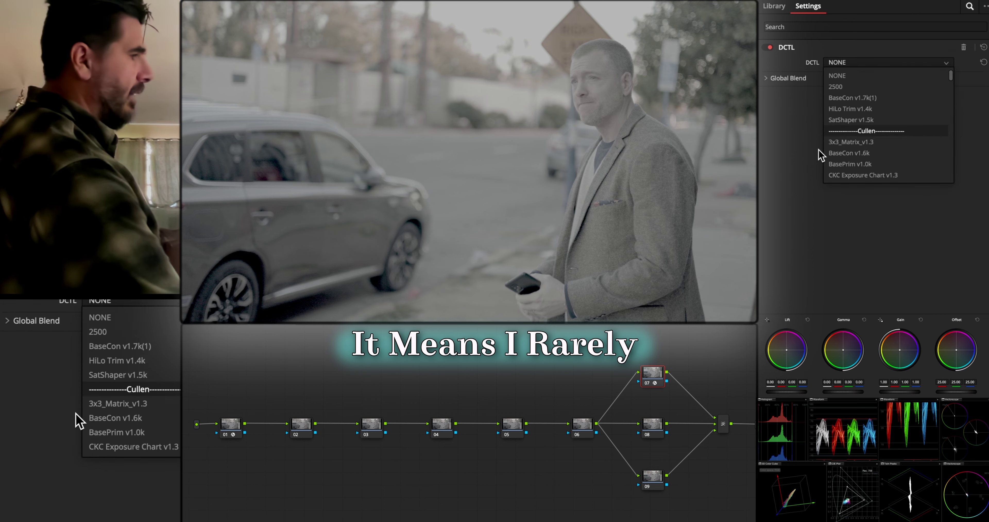
pyautogui.scroll(-8, 860, 142)
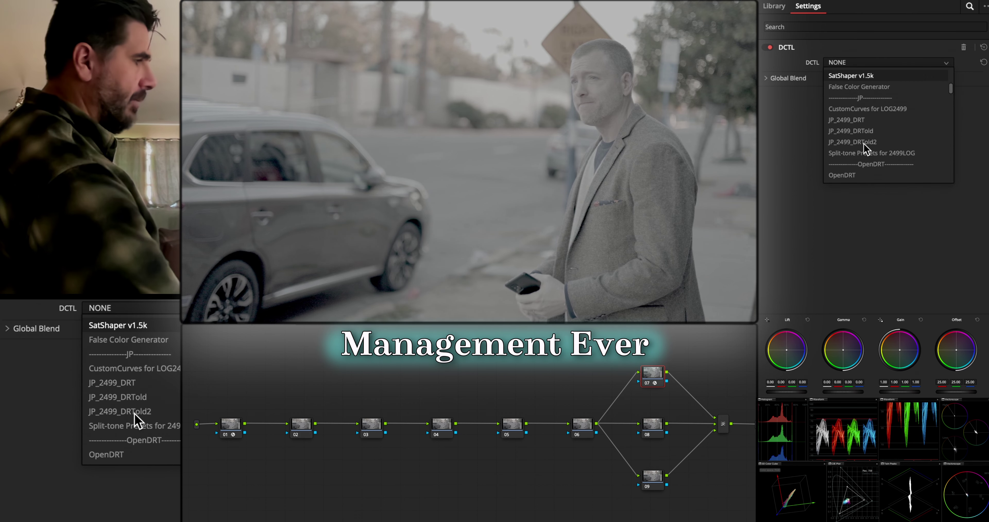
pyautogui.click(860, 120)
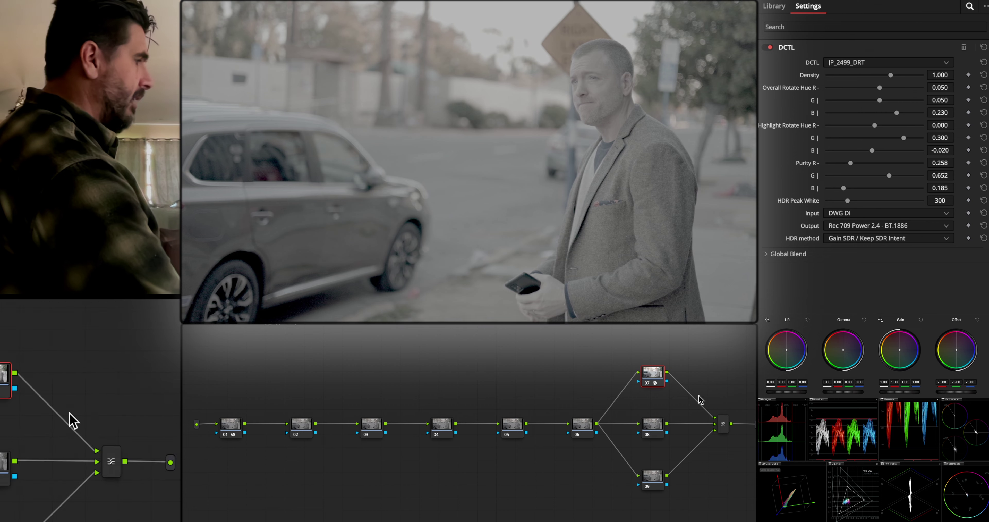
pyautogui.rightClick(654, 378)
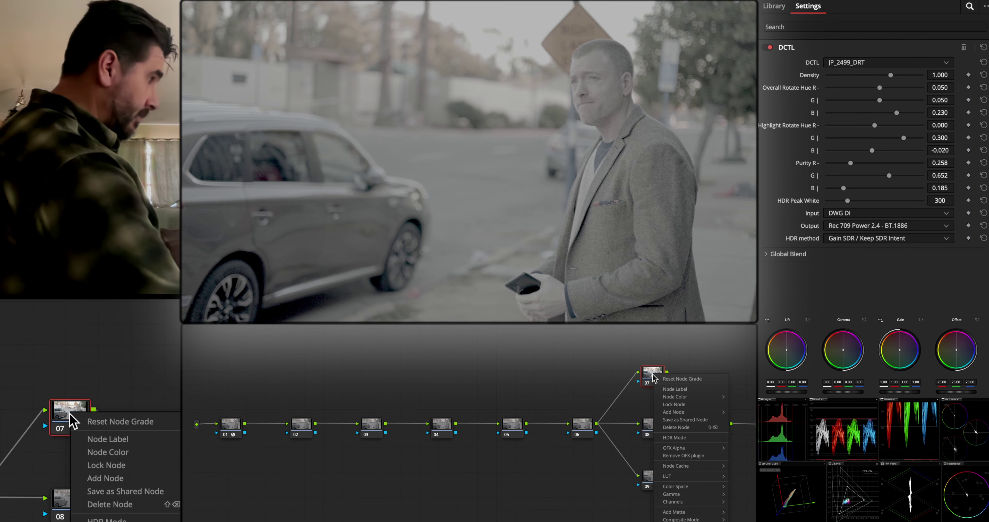
pyautogui.click(672, 391)
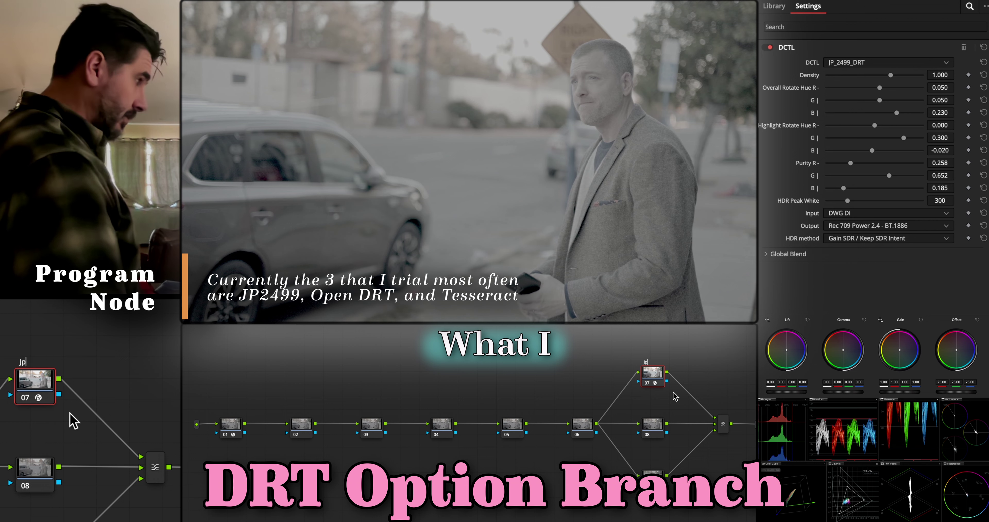
pyautogui.write('JP2499')
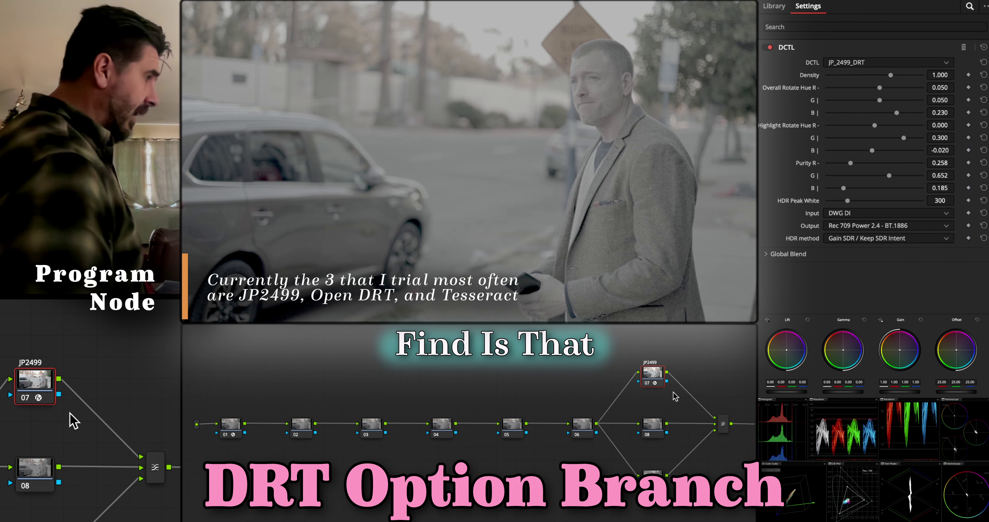
# Copy the JP2499 node's grade onto parallel nodes 08 and 09.
pyautogui.click(658, 424)
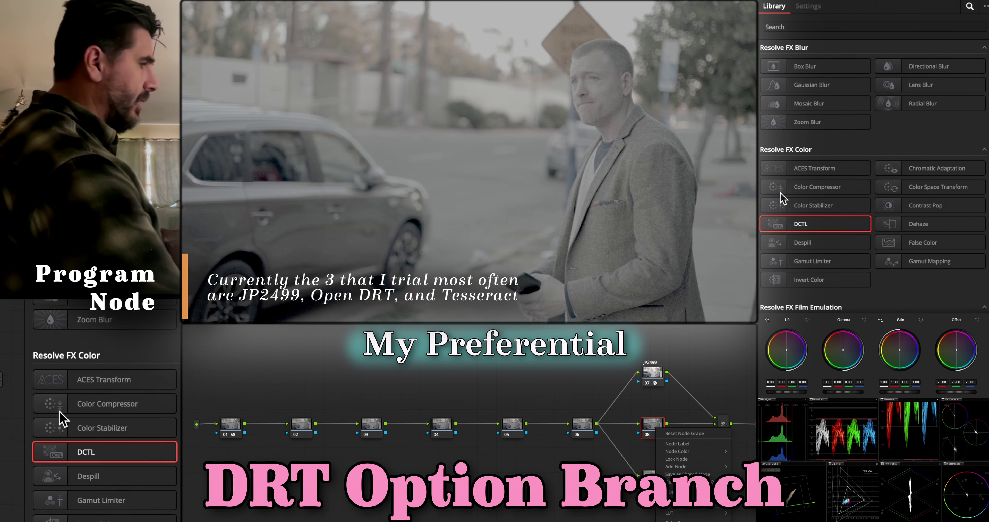
pyautogui.click(652, 372)
pyautogui.click(653, 374)
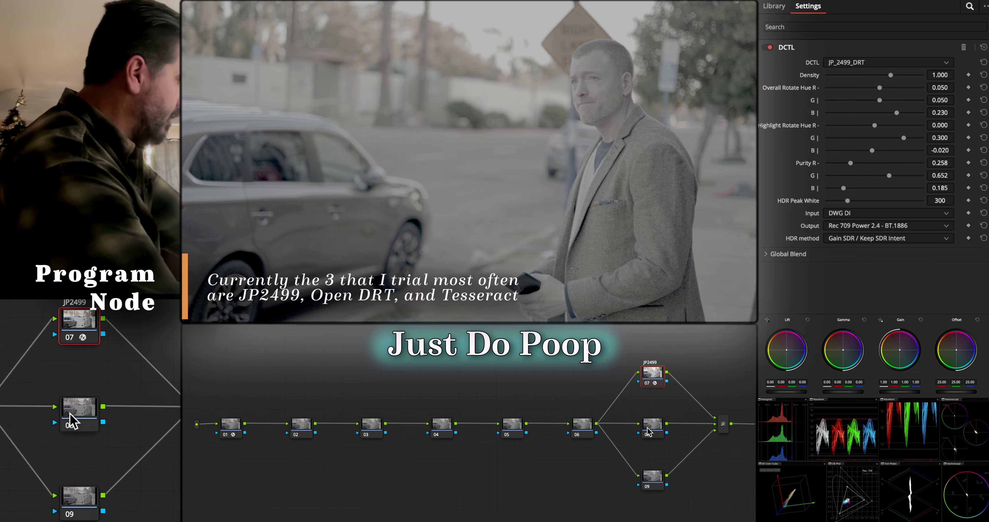
pyautogui.click(652, 433)
pyautogui.hotkey('ctrl', 'v')
pyautogui.click(647, 479)
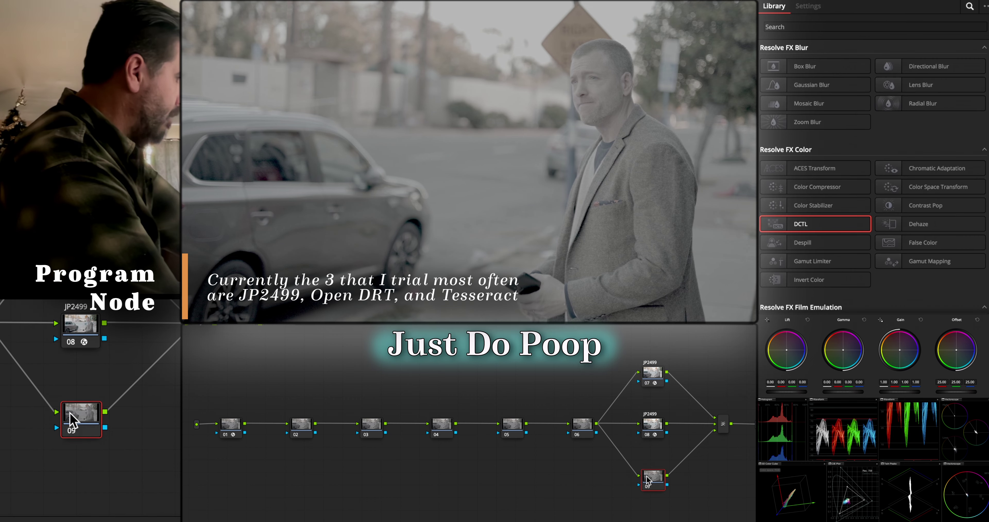
pyautogui.hotkey('ctrl', 'v')
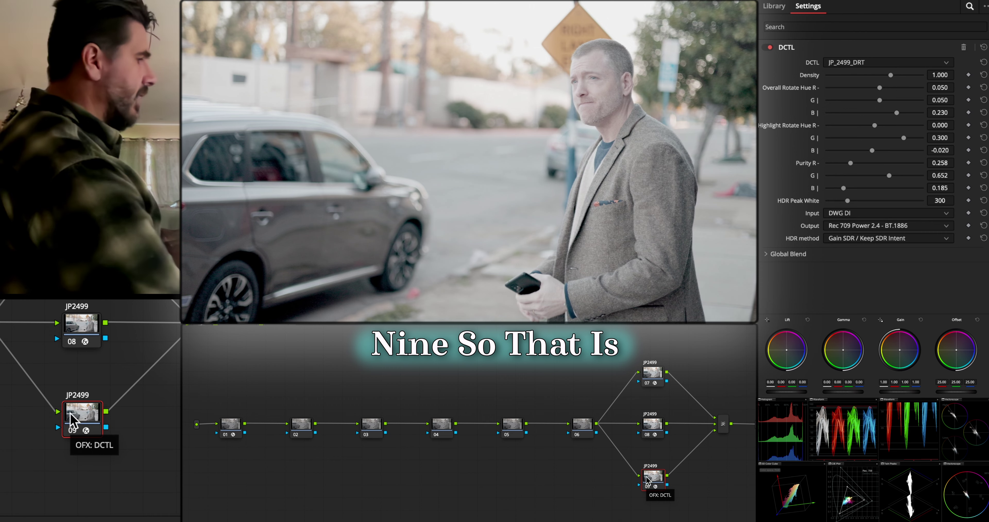
# Relabel node 09, the lowest parallel branch, as Open.
pyautogui.rightClick(649, 475)
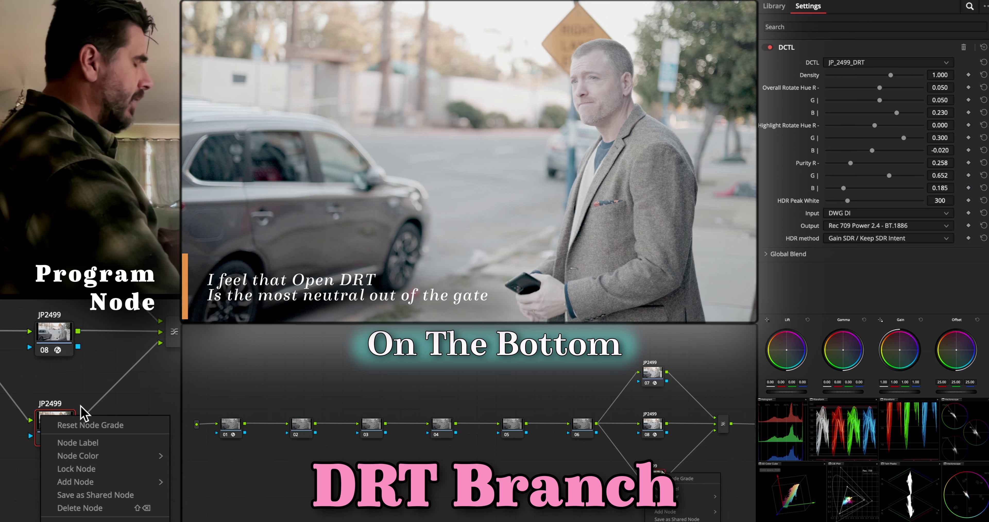
pyautogui.click(678, 491)
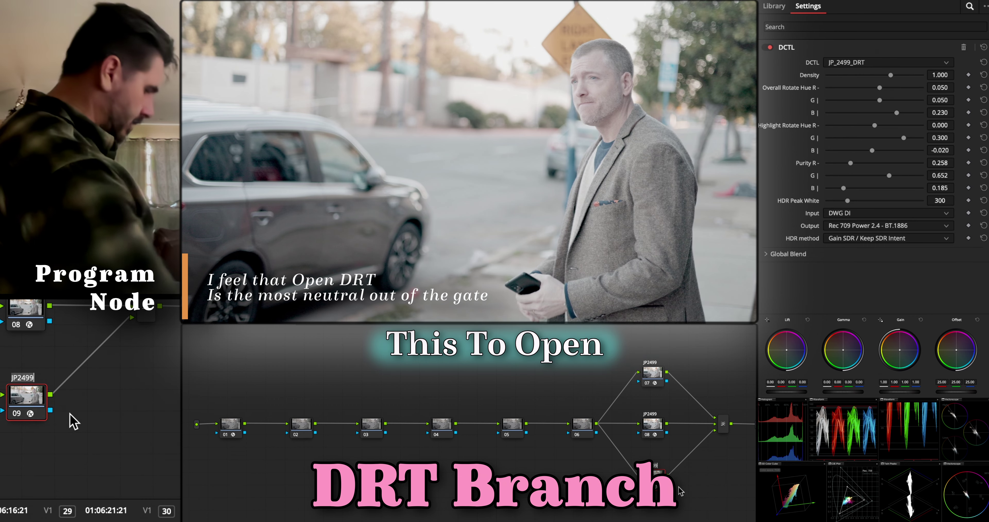
pyautogui.press('Return')
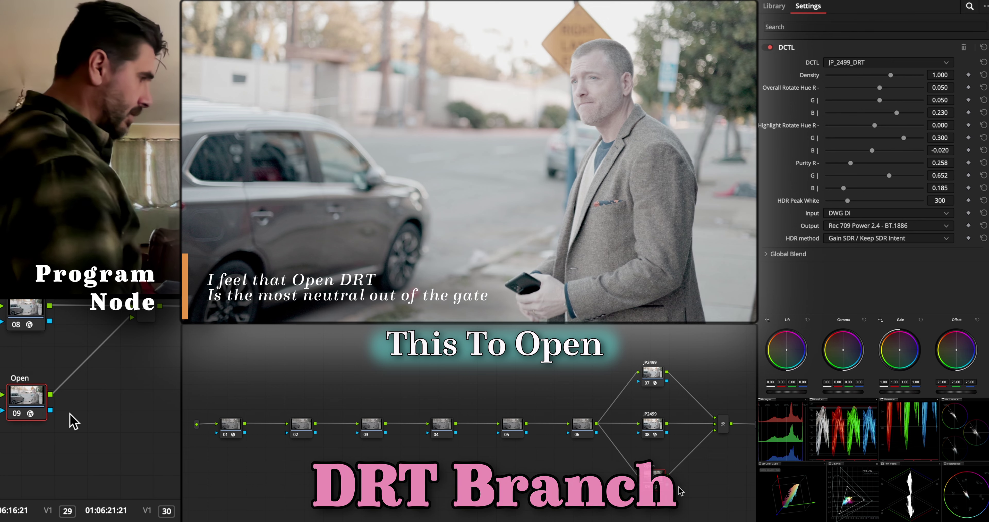
# Switch node 09's DCTL to OpenDRT and set its input transfer function to Davinci Intermediate.
pyautogui.click(841, 63)
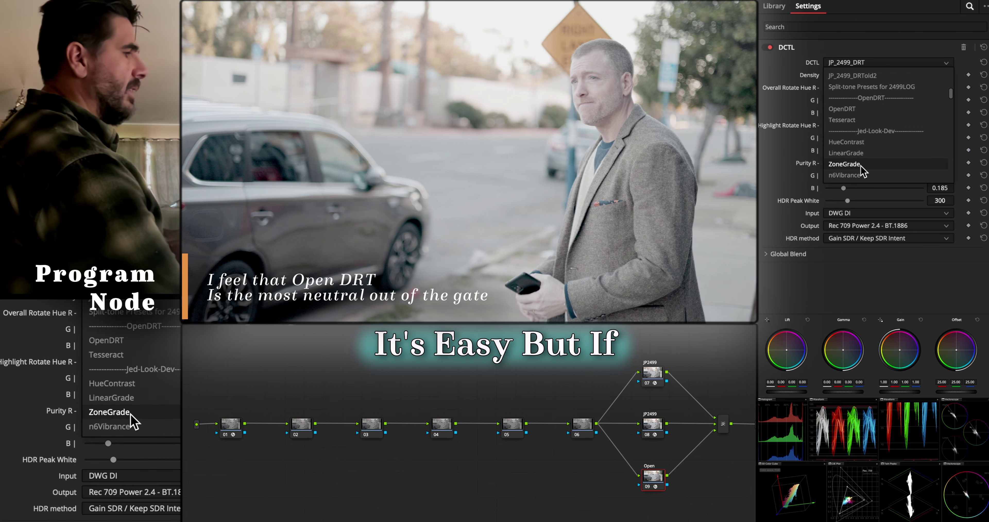
pyautogui.click(862, 109)
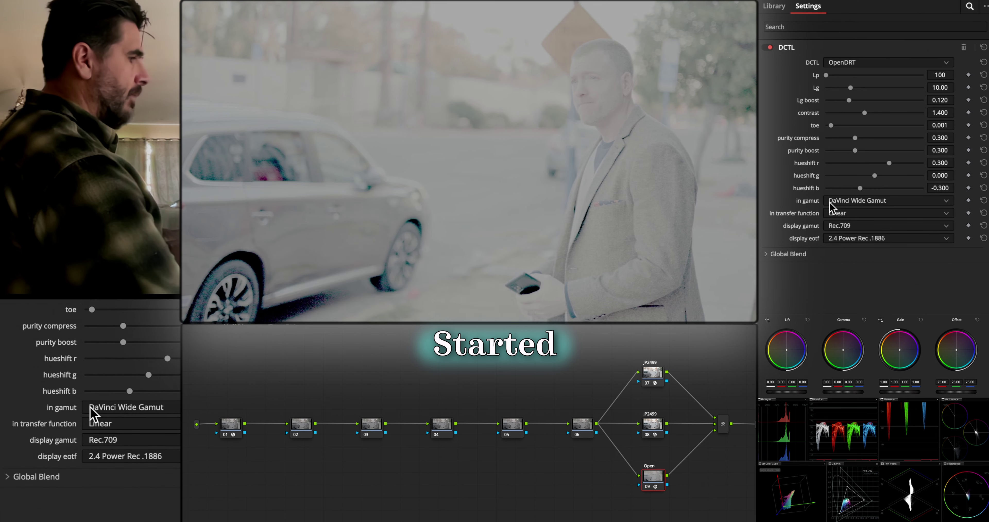
pyautogui.click(831, 213)
pyautogui.click(848, 234)
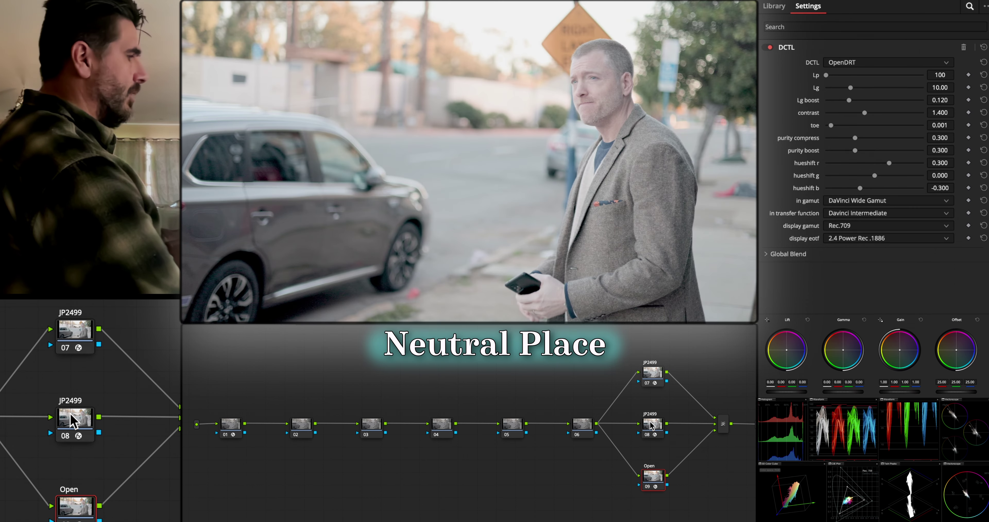
# Switch the DCTL on node 08, the middle branch, to Tesseract and relabel the node Tess.
pyautogui.click(653, 425)
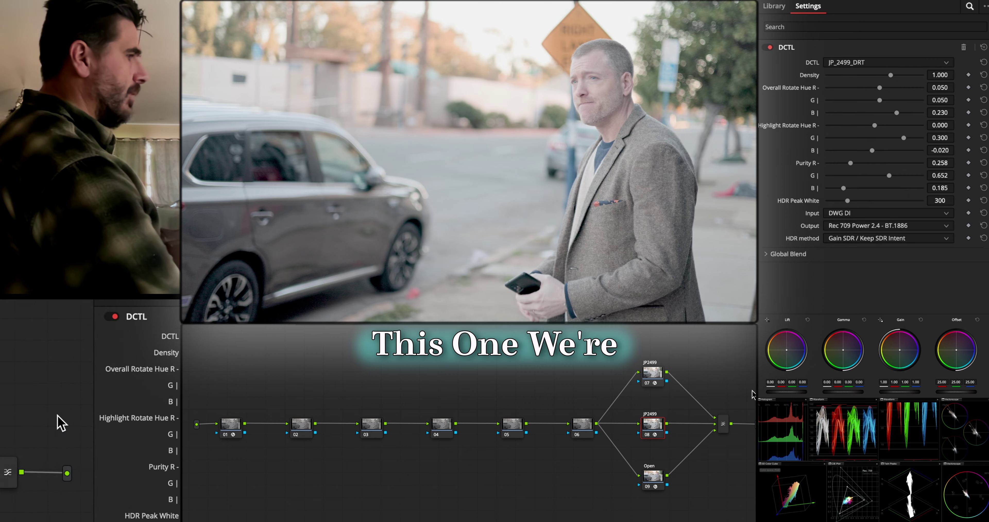
pyautogui.click(835, 64)
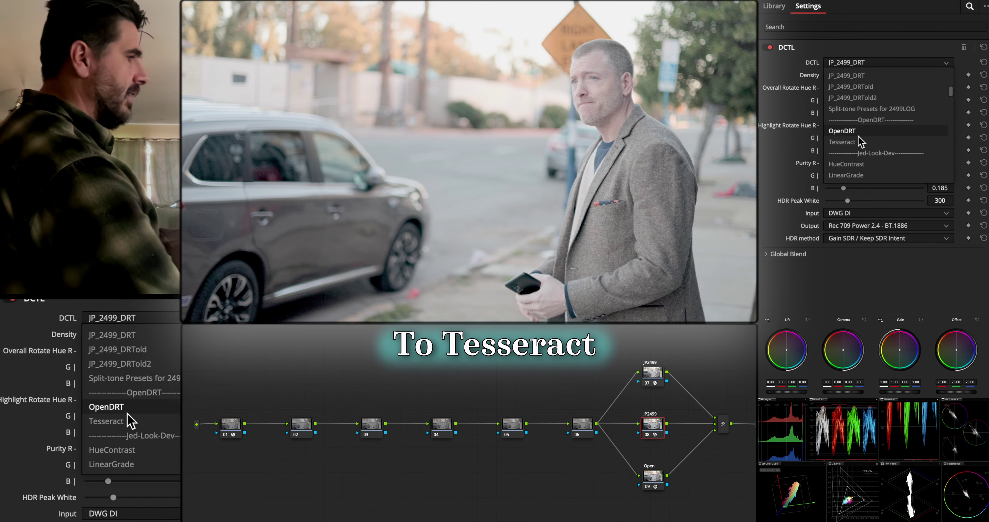
pyautogui.click(856, 141)
pyautogui.rightClick(654, 434)
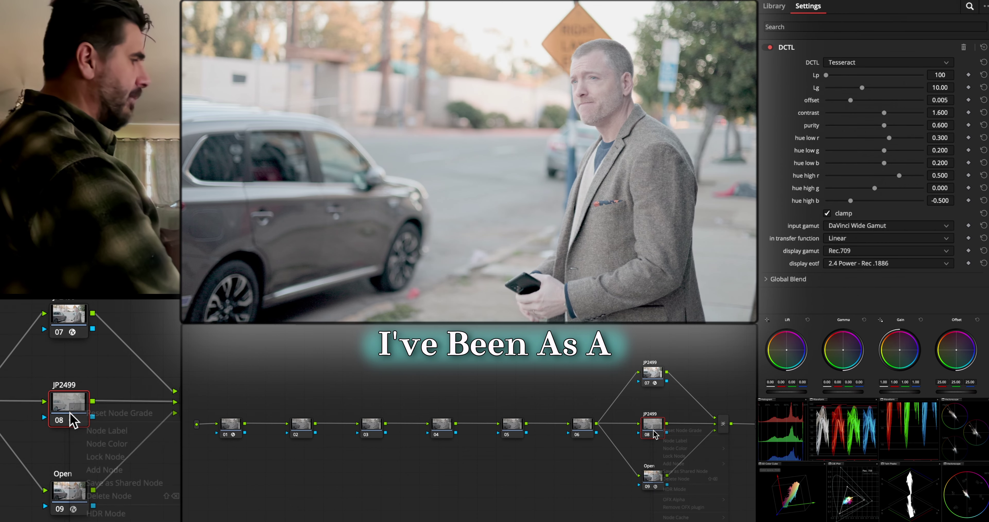
pyautogui.click(667, 440)
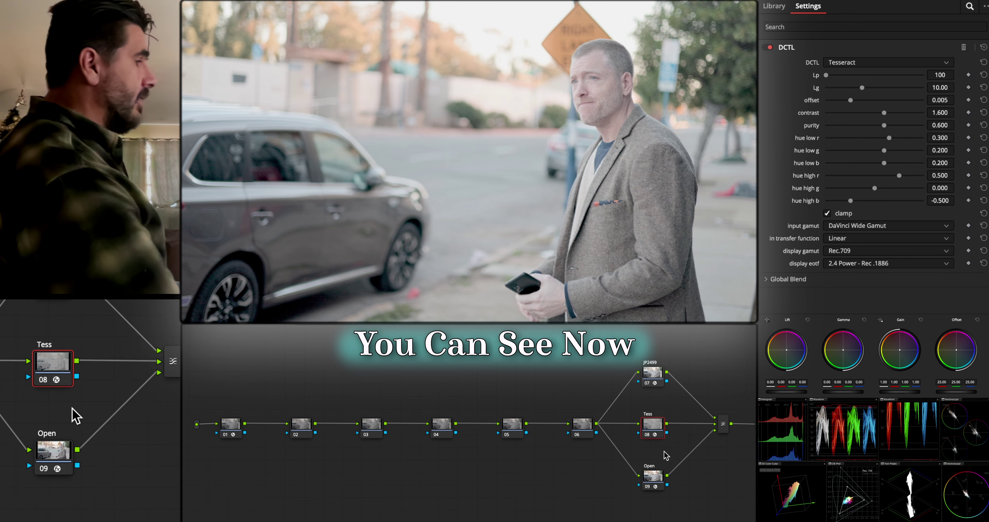
# Set the Tess node's input transfer function to Davinci Intermediate.
pyautogui.click(653, 478)
pyautogui.click(647, 438)
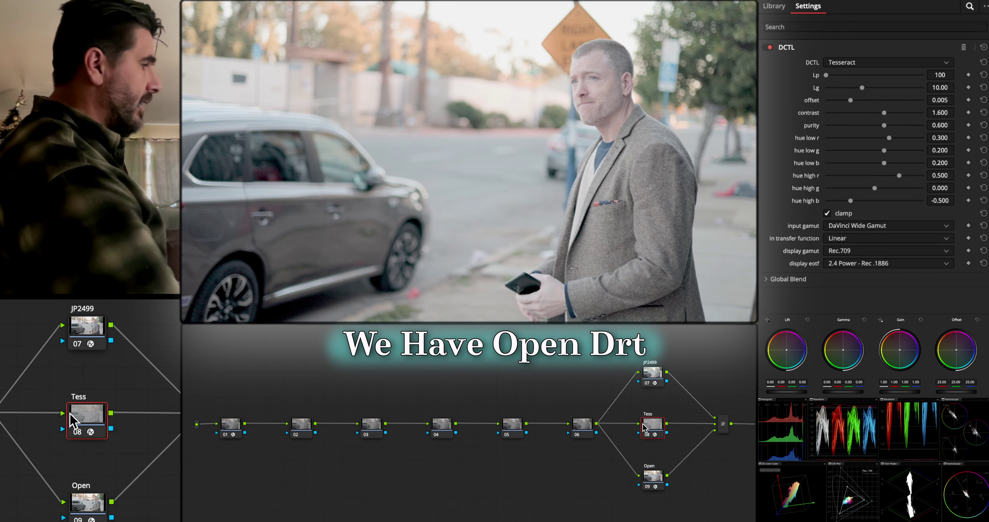
pyautogui.click(860, 239)
pyautogui.click(856, 262)
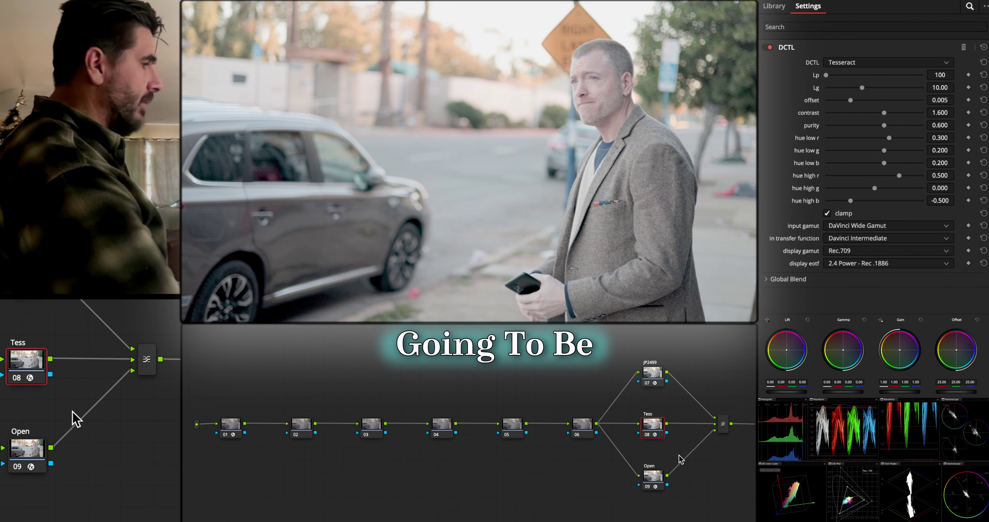
# Compare the JP2499, Tess and Open branches by checking their DCTL settings and toggling the nodes off and on.
pyautogui.click(661, 475)
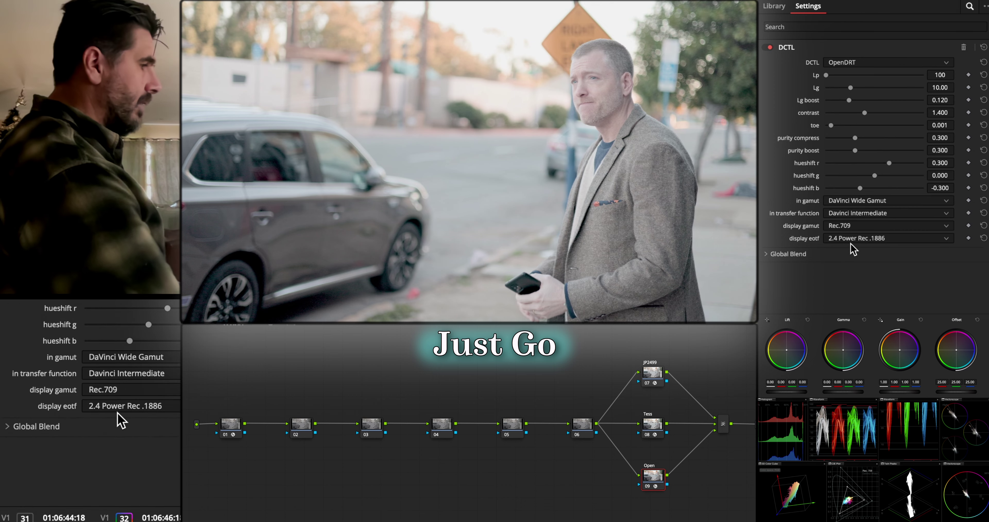
pyautogui.click(655, 428)
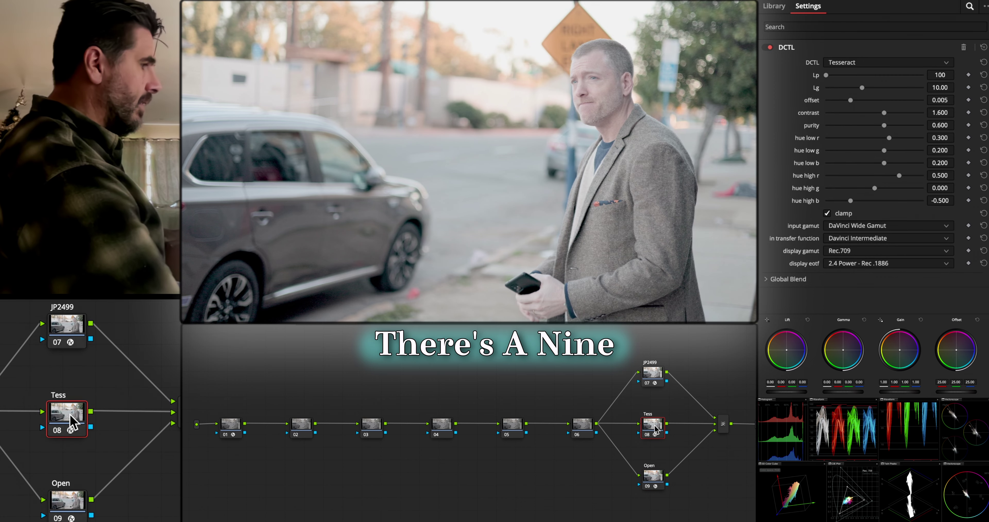
pyautogui.click(651, 376)
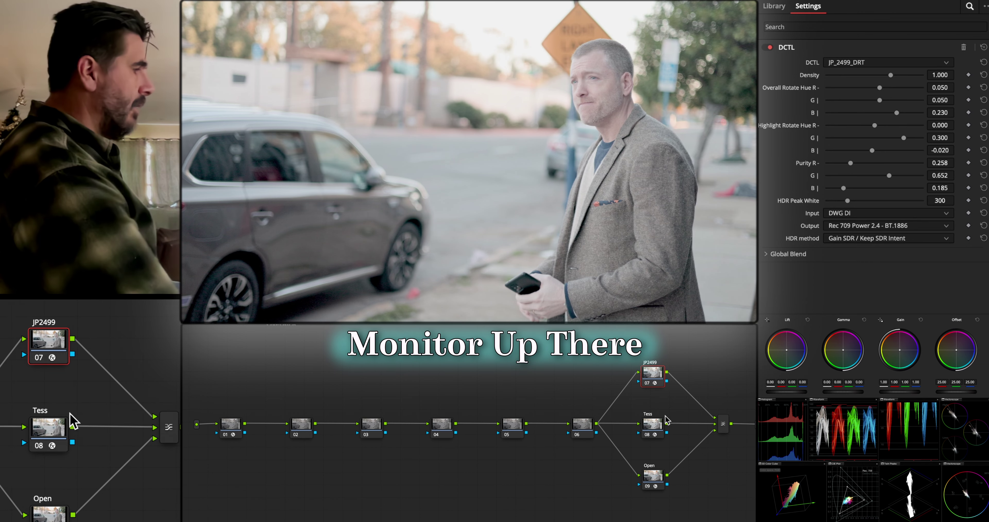
pyautogui.click(657, 423)
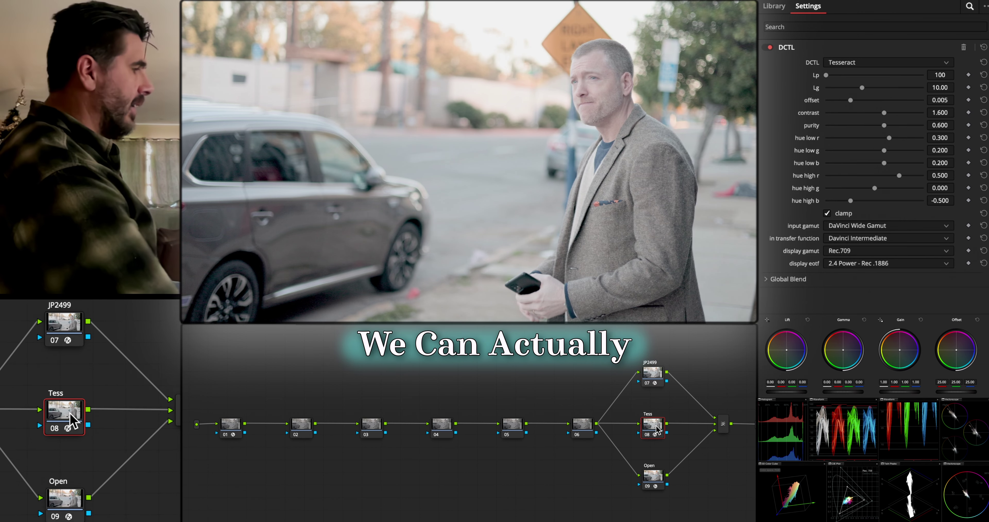
pyautogui.click(657, 480)
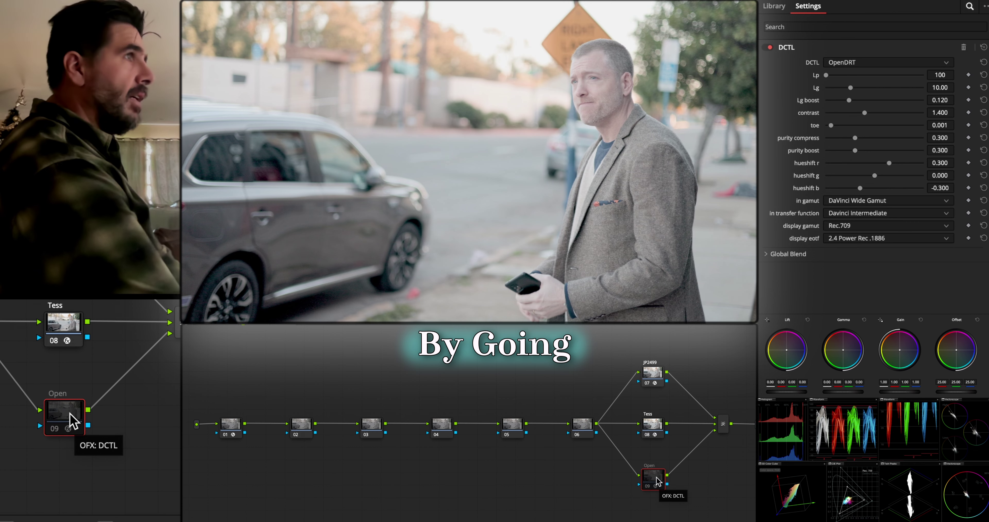
pyautogui.click(656, 422)
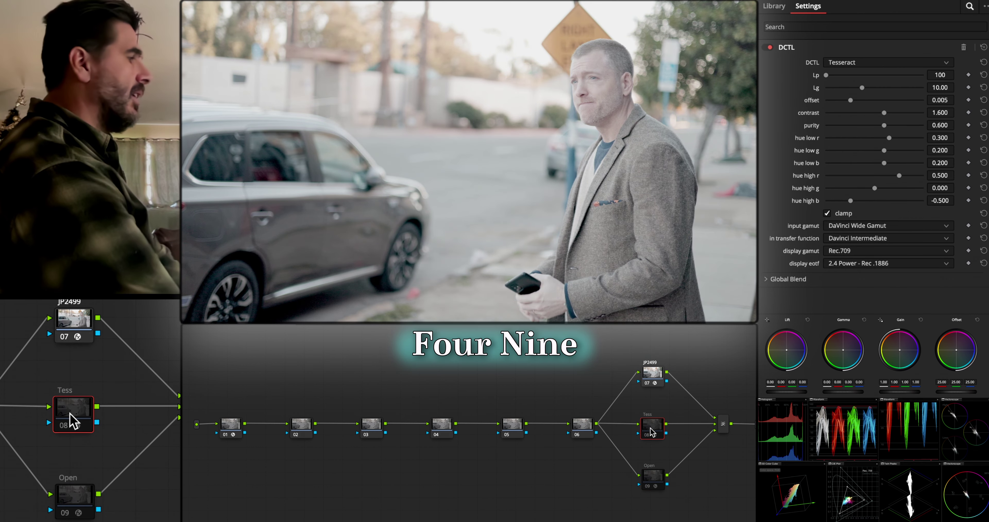
pyautogui.click(659, 482)
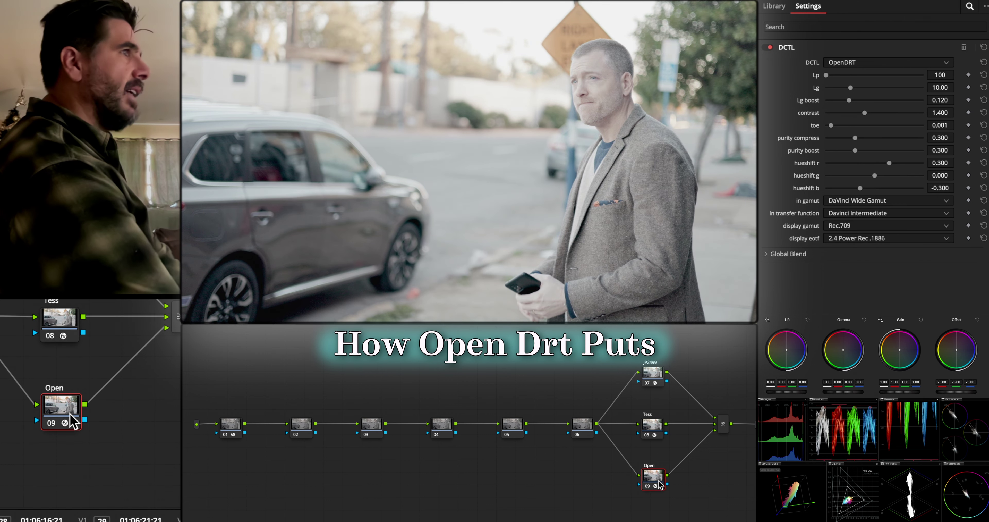
pyautogui.click(654, 380)
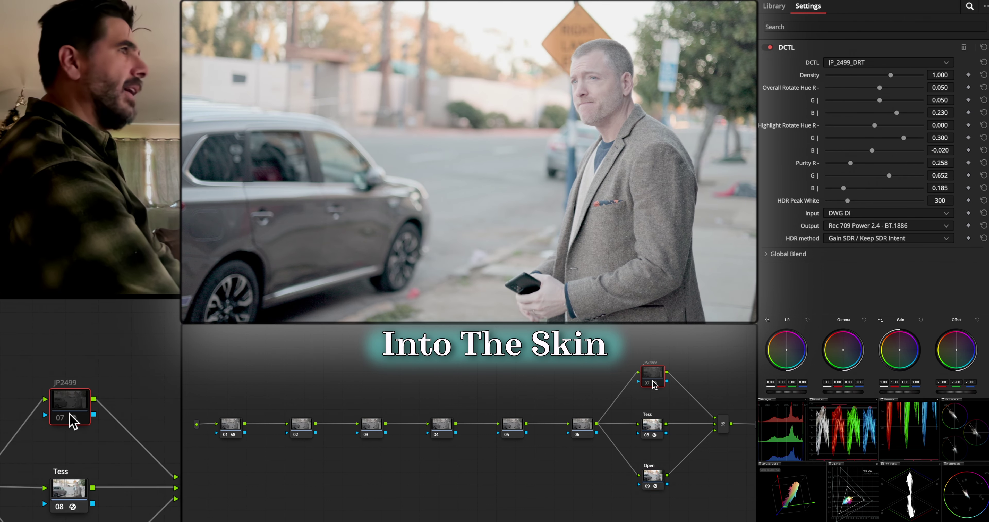
pyautogui.click(653, 434)
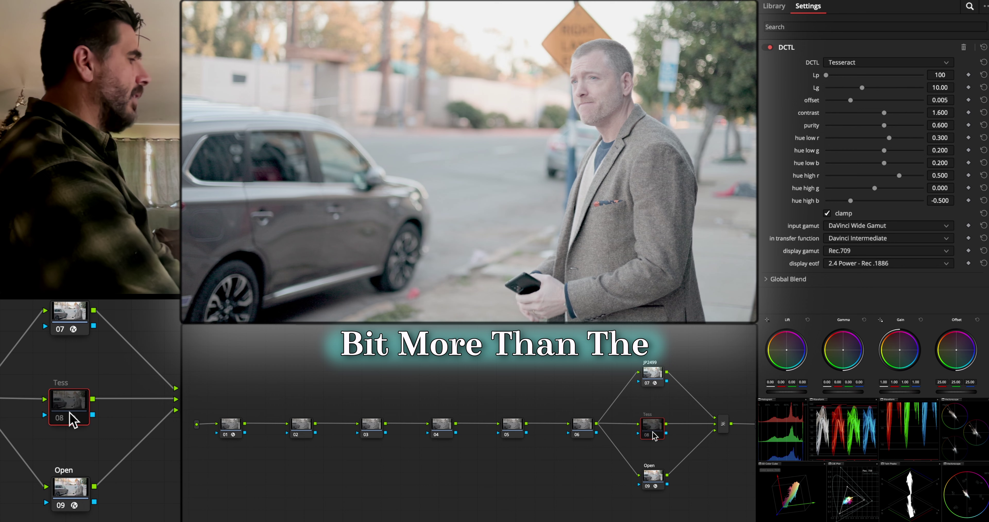
pyautogui.click(653, 477)
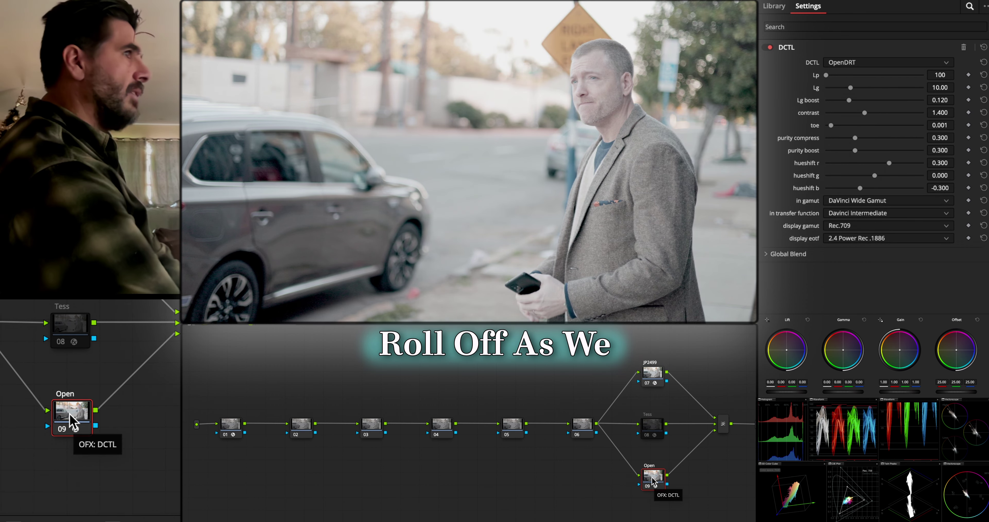
pyautogui.click(653, 427)
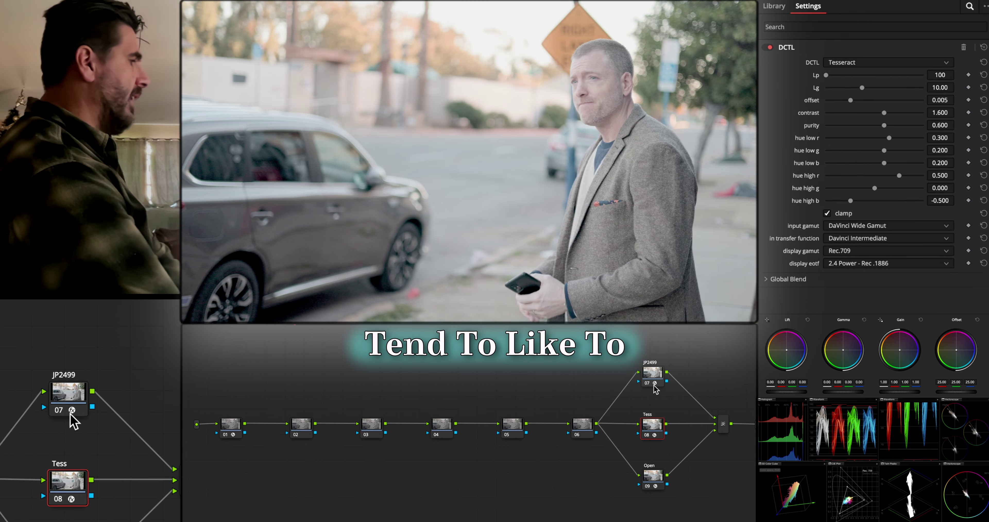
# Label node 01, which holds the Contour effect, as Contour.
pyautogui.click(235, 427)
pyautogui.rightClick(250, 426)
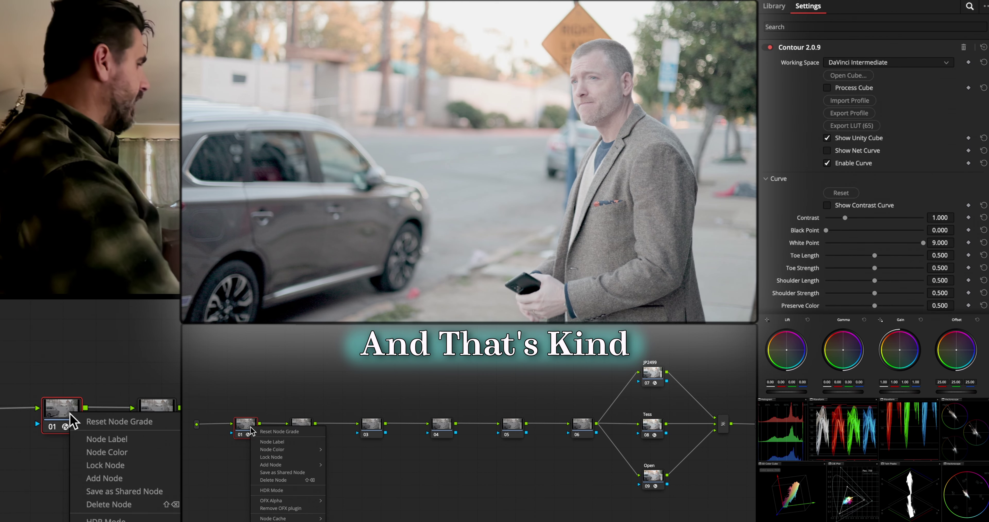
pyautogui.click(273, 439)
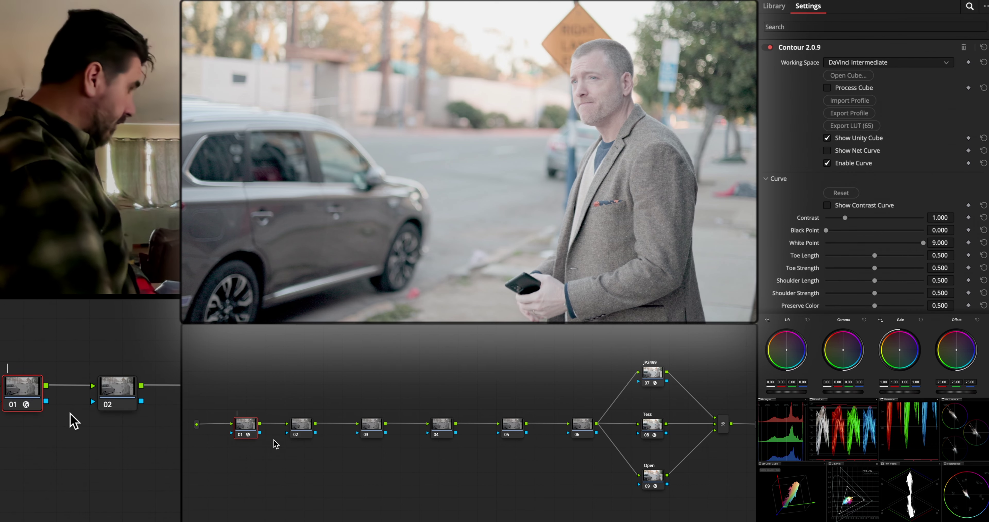
pyautogui.write('Contour')
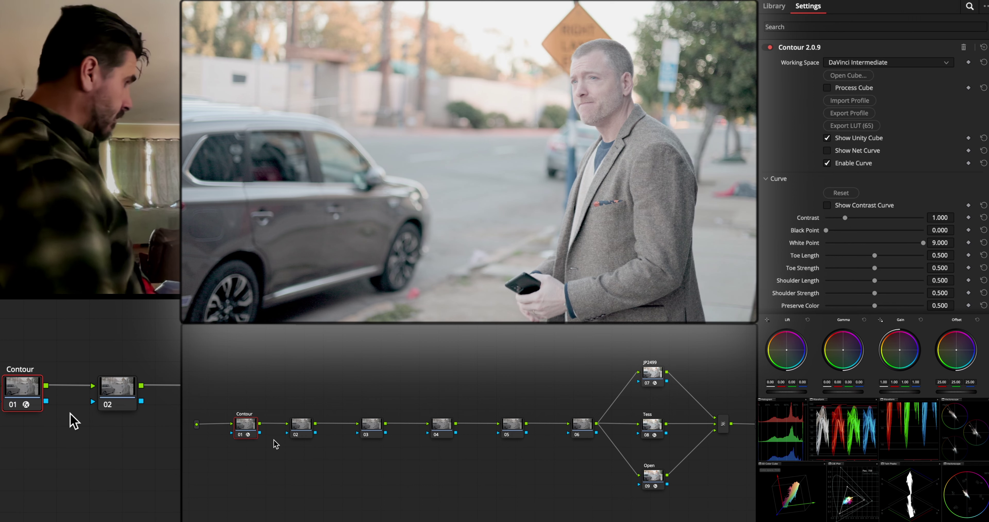
# Add a DCTL effect to node 02 and set it to MONO-SAT-DENSITY-v3.0-NE.
pyautogui.click(302, 423)
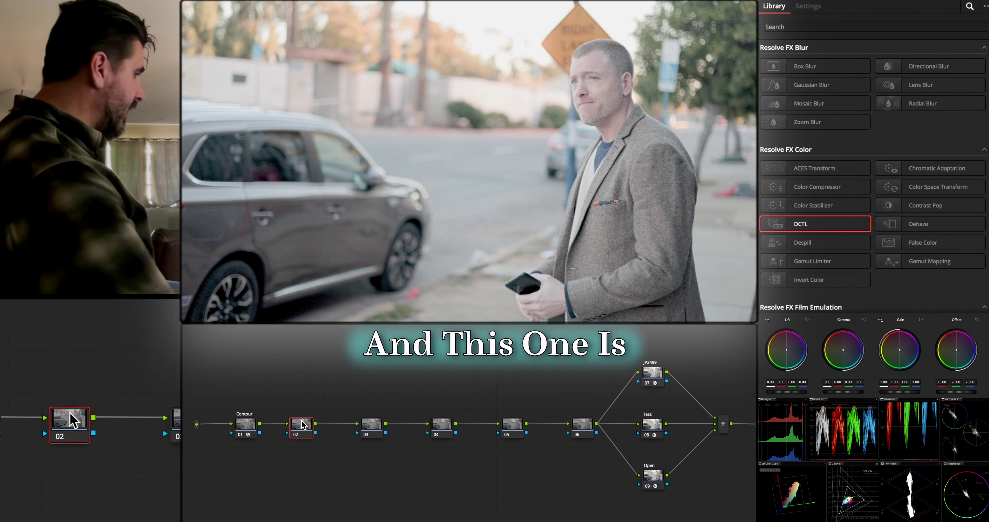
pyautogui.moveTo(804, 230); pyautogui.dragTo(301, 425)
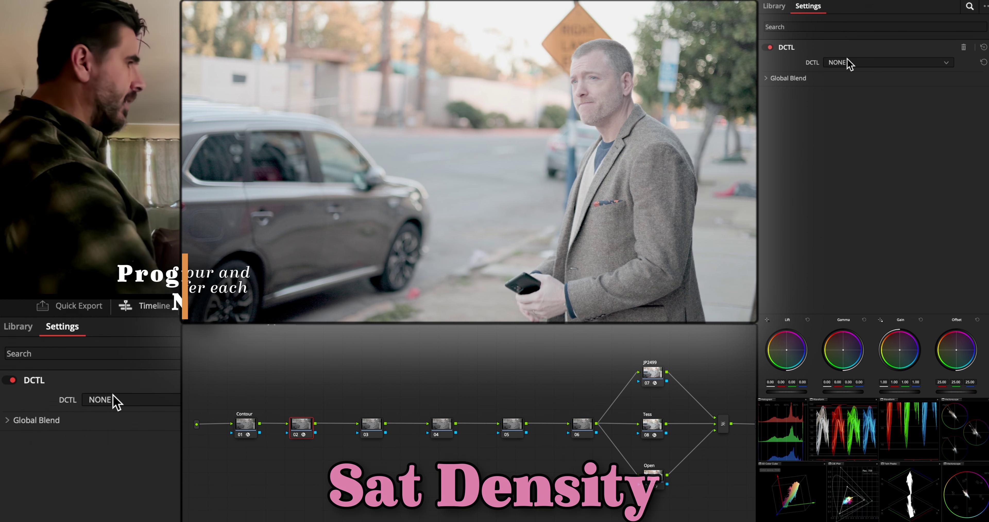
pyautogui.click(857, 64)
pyautogui.scroll(-10, 861, 108)
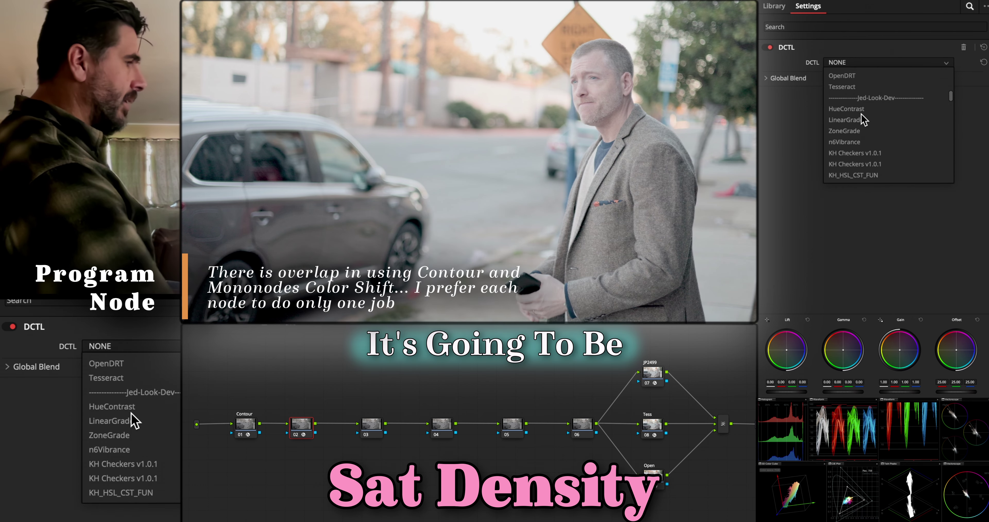
pyautogui.scroll(5, 862, 131)
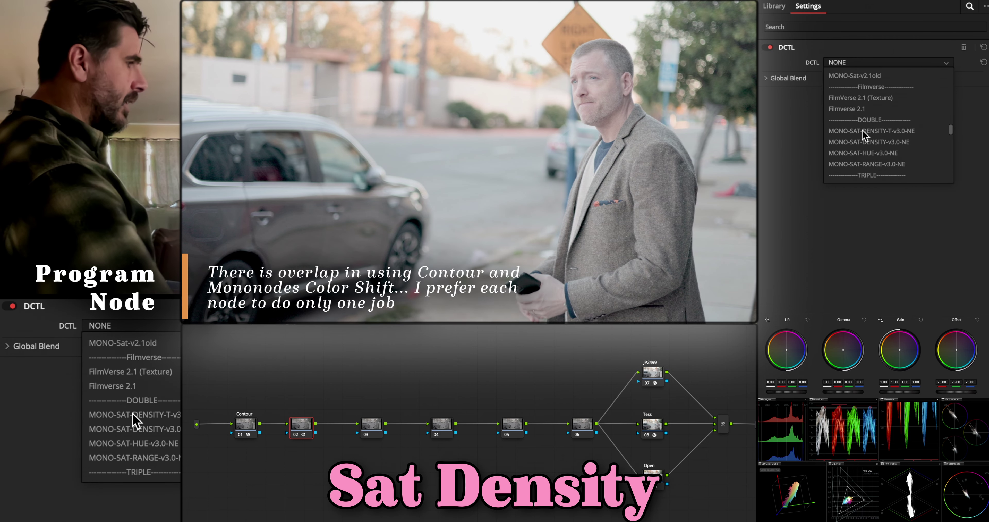
pyautogui.scroll(10, 864, 131)
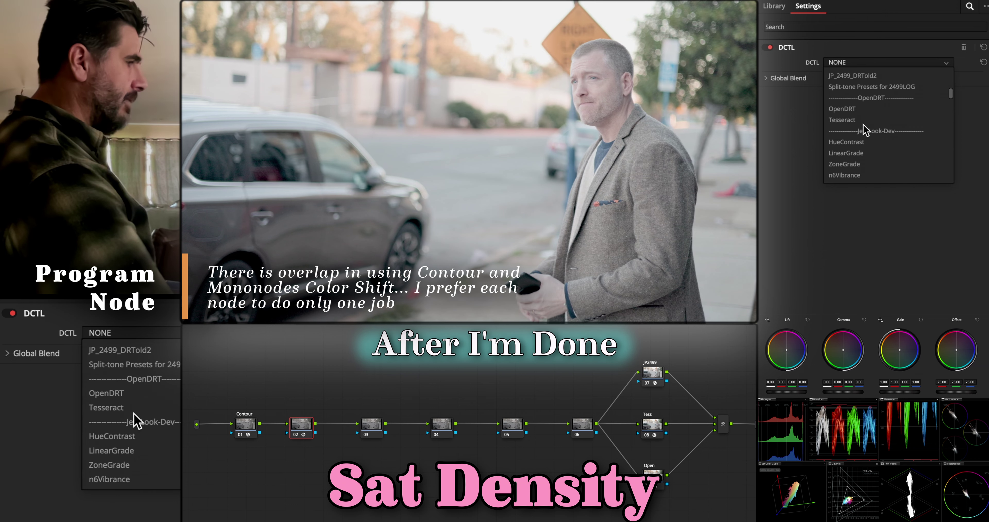
pyautogui.scroll(-5, 863, 127)
pyautogui.scroll(3, 862, 125)
pyautogui.scroll(-3, 862, 119)
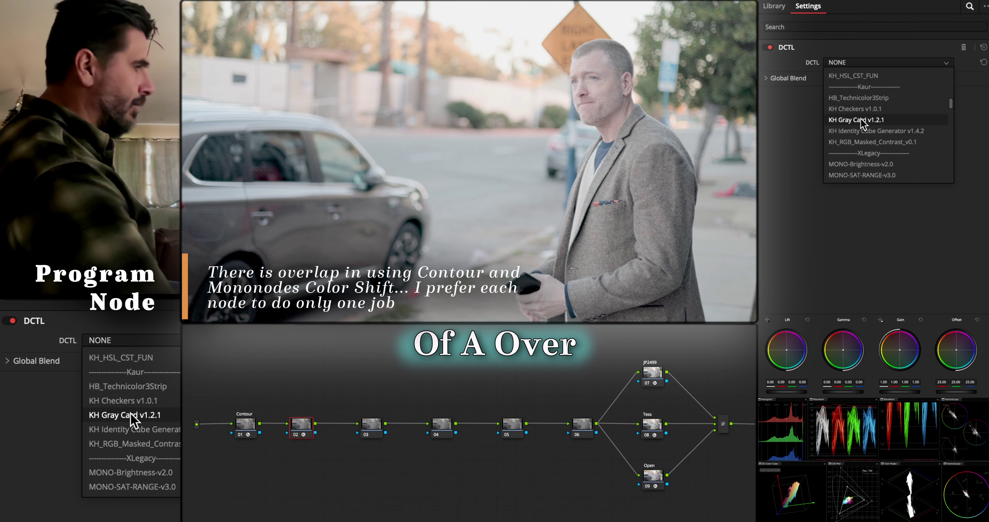
pyautogui.scroll(3, 861, 120)
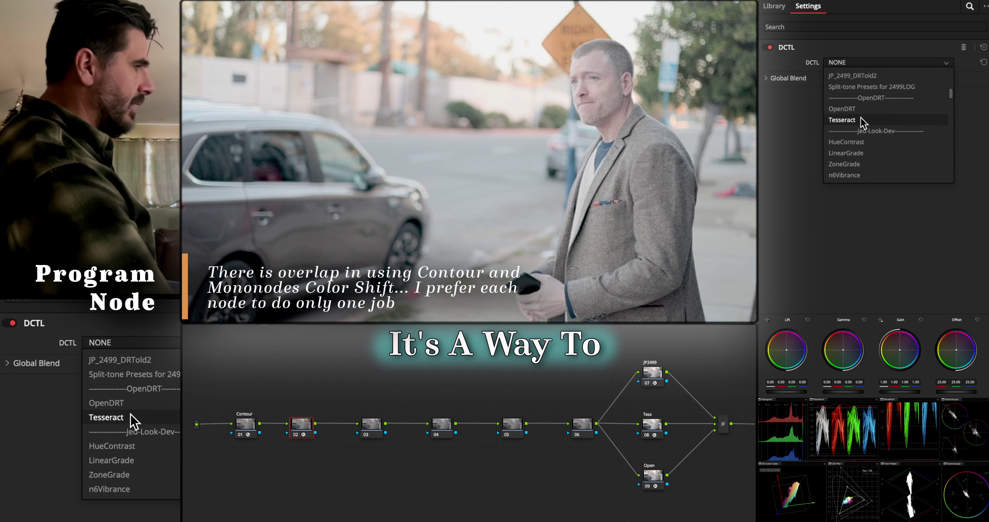
pyautogui.scroll(3, 862, 120)
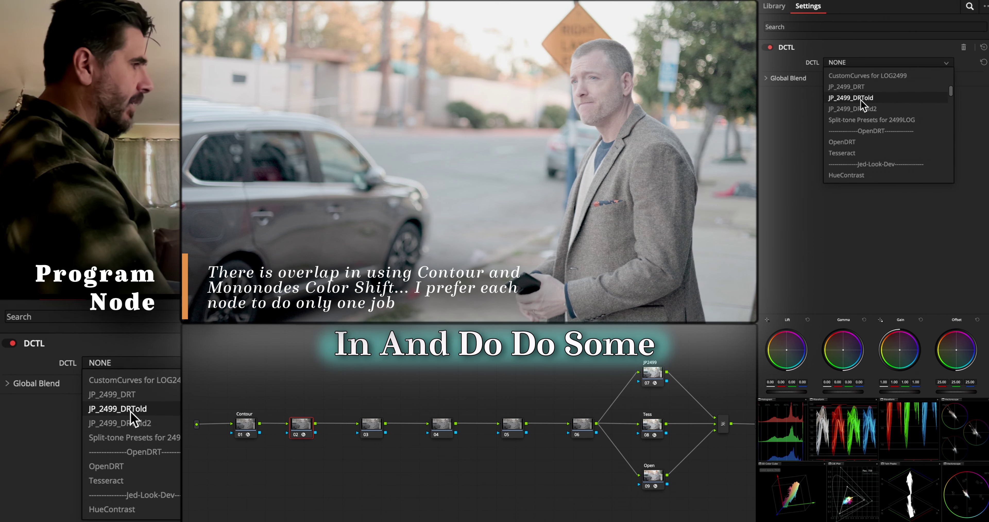
pyautogui.scroll(6, 861, 100)
pyautogui.scroll(-18, 861, 105)
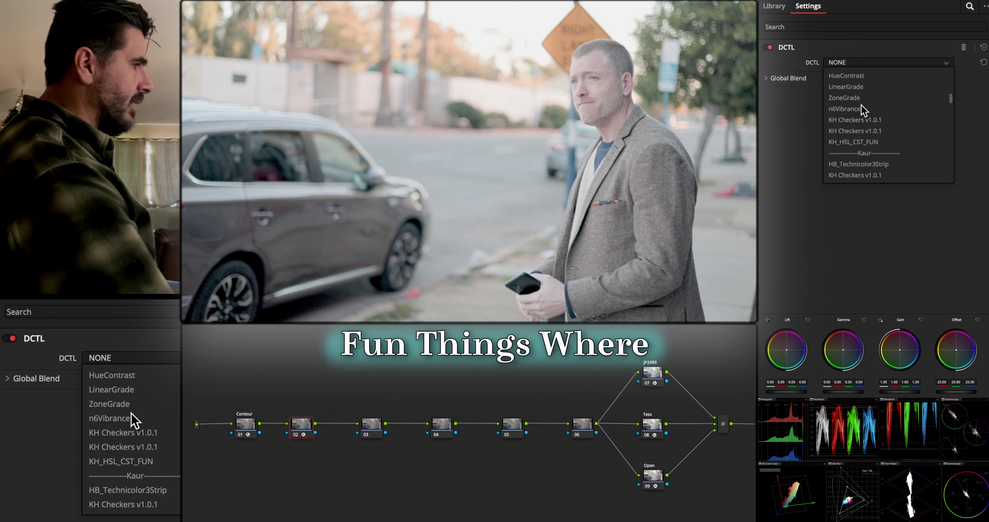
pyautogui.scroll(-10, 861, 105)
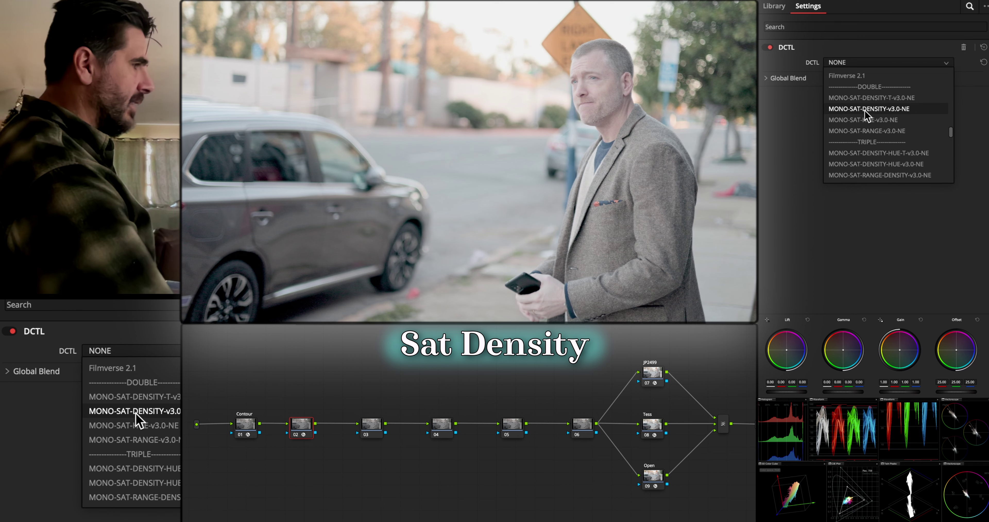
pyautogui.click(866, 109)
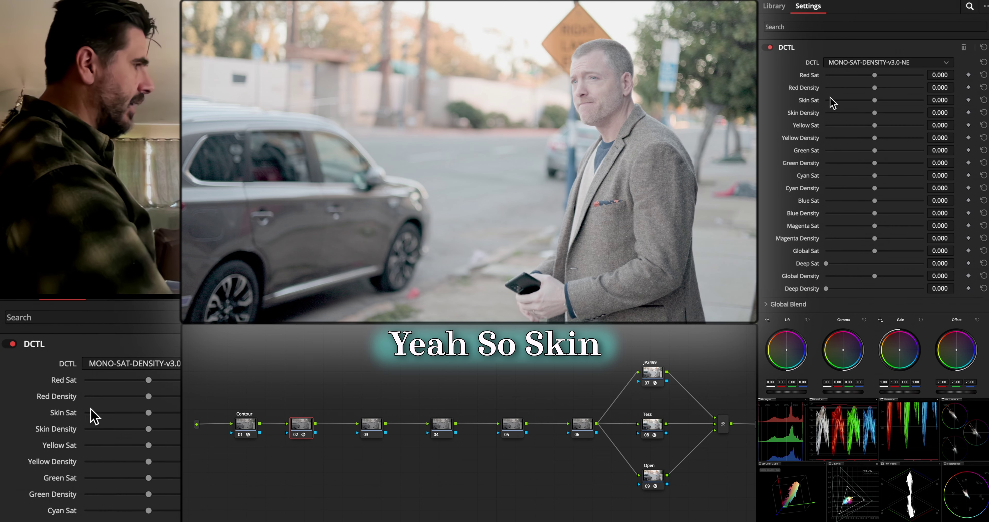
# Label node 02 as Sat/Density.
pyautogui.rightClick(302, 426)
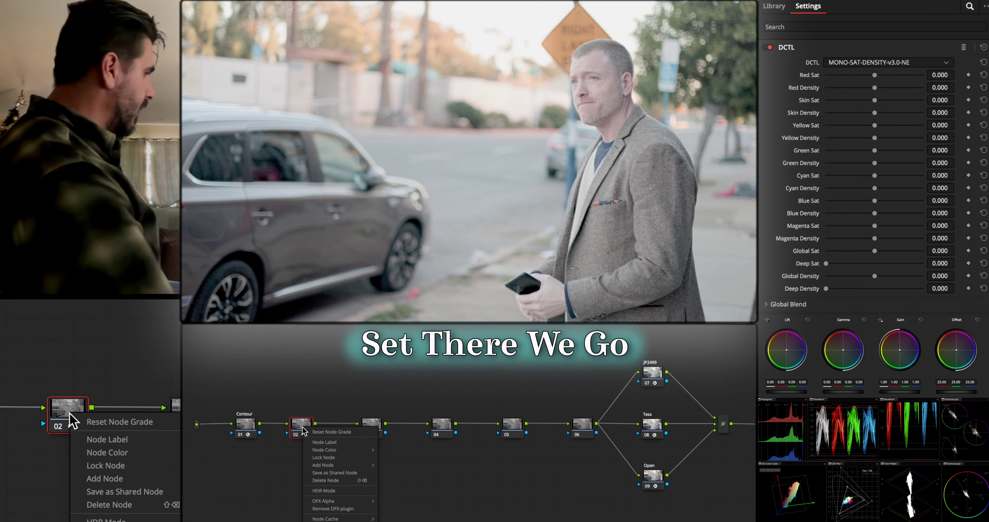
pyautogui.click(328, 442)
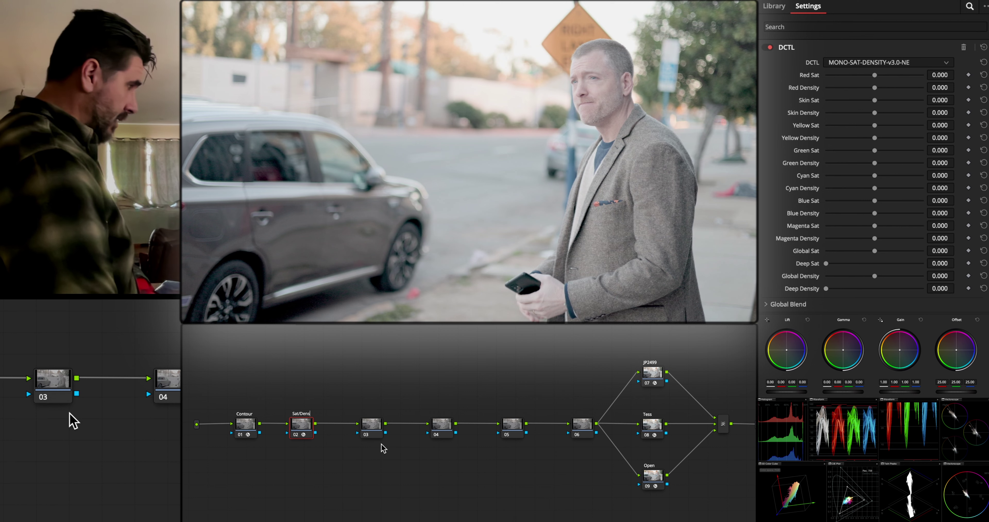
pyautogui.write('ity')
pyautogui.press('Return')
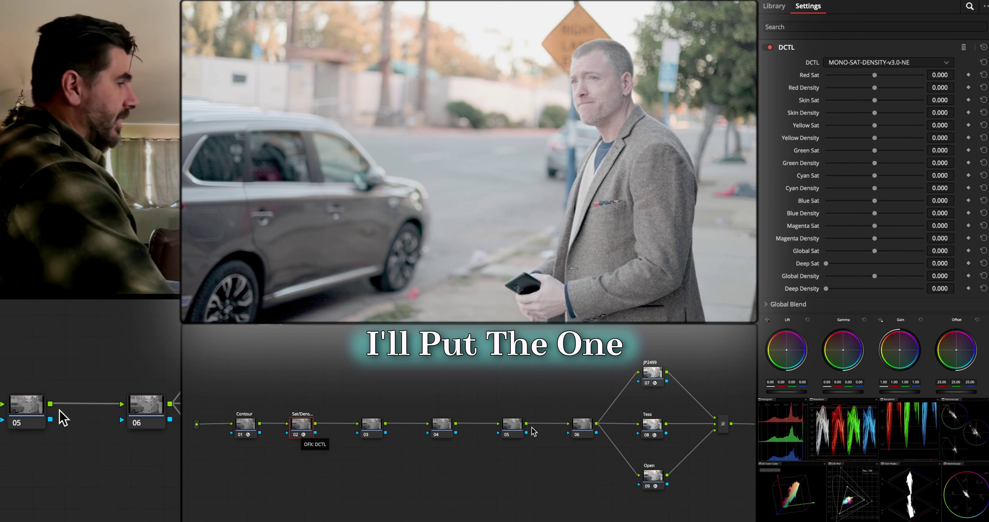
# Copy the grade of node 02 onto node 03 and relabel node 03 as Hue.
pyautogui.click(370, 424)
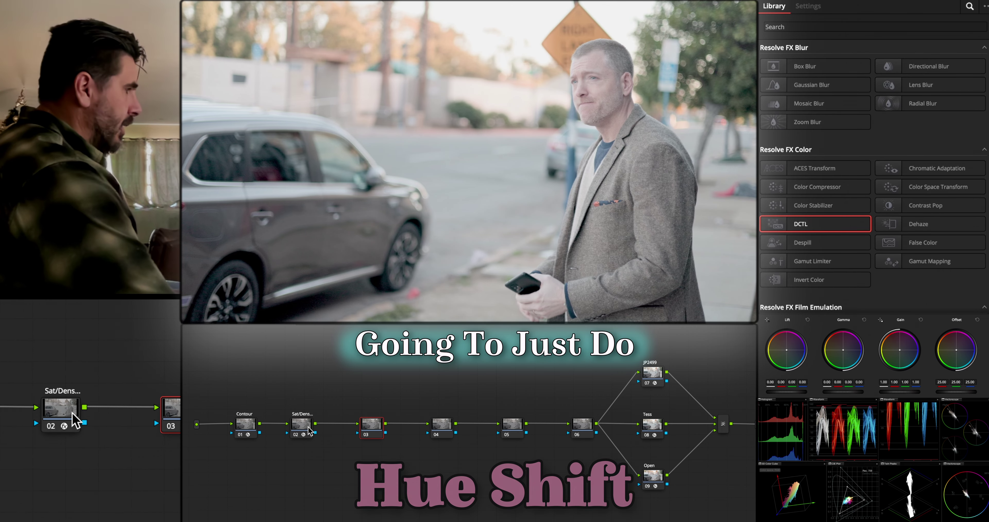
pyautogui.click(299, 426)
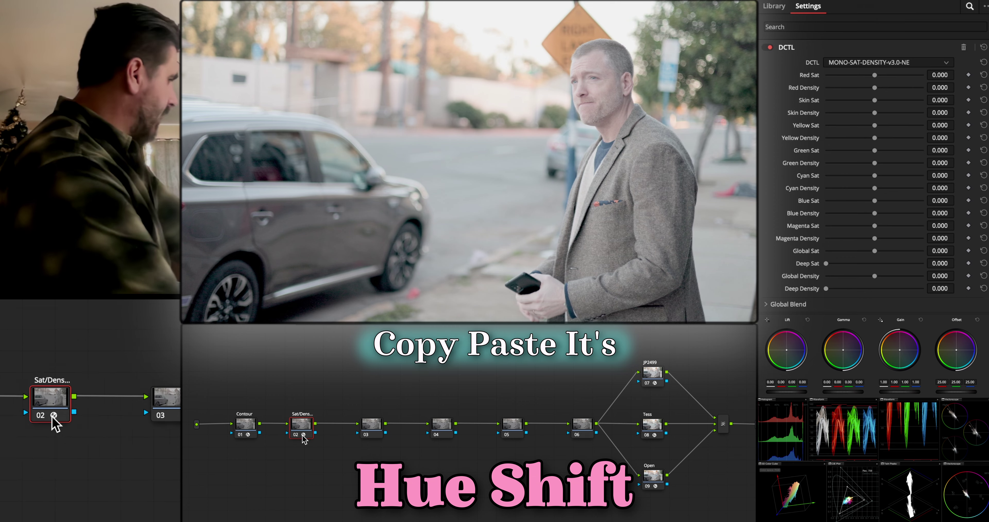
pyautogui.click(372, 429)
pyautogui.hotkey('ctrl', 'v')
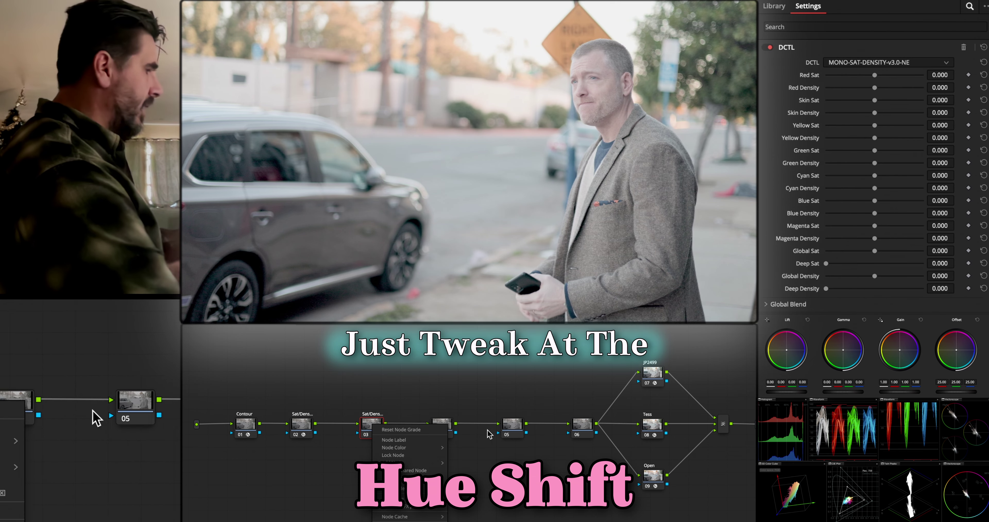
pyautogui.click(424, 441)
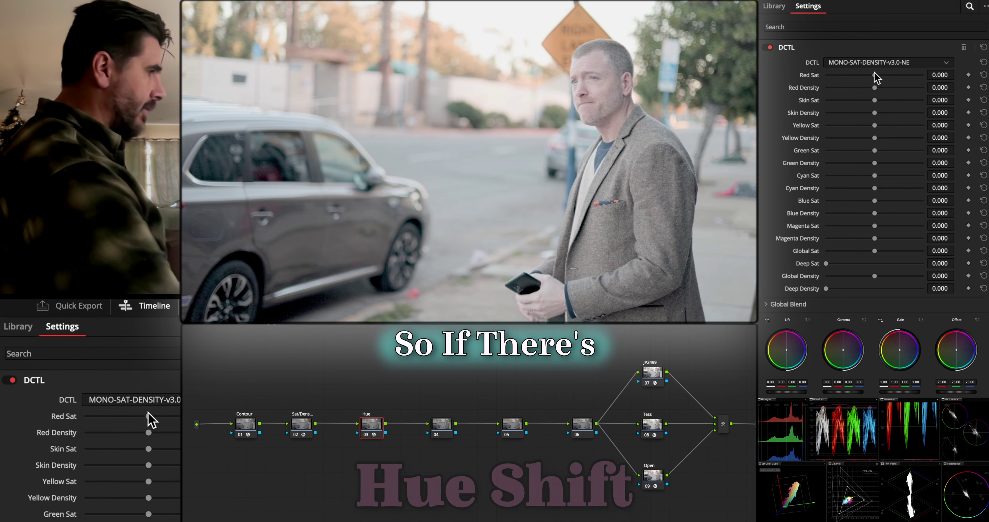
# Switch the Hue node's DCTL to MONO-HUE-v3.0-NE, try out its Red Hue control and reset it.
pyautogui.click(878, 64)
pyautogui.scroll(-2, 875, 138)
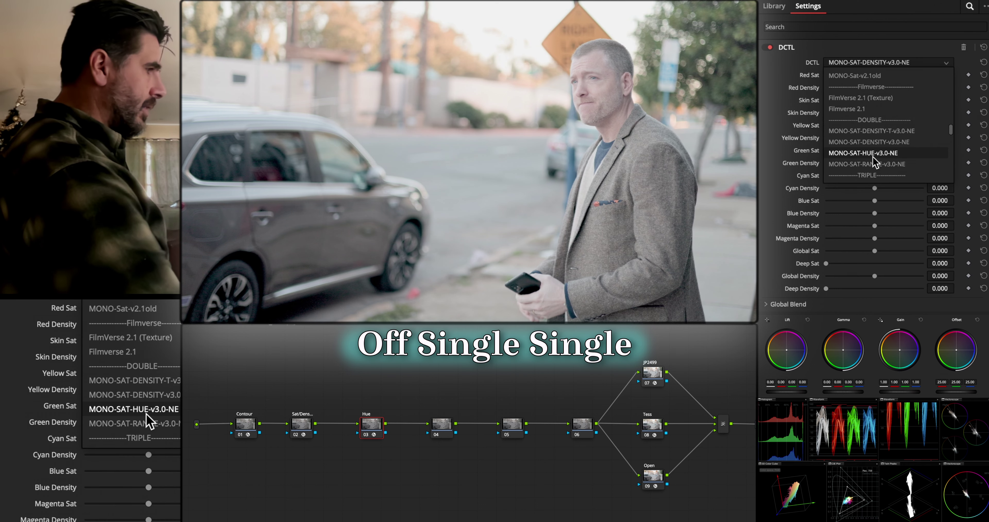
pyautogui.click(873, 156)
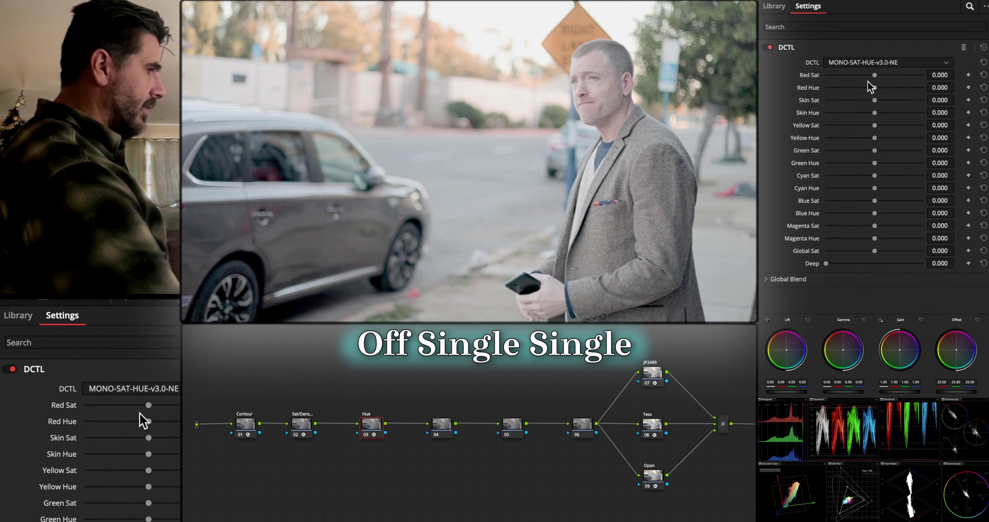
pyautogui.click(874, 63)
pyautogui.scroll(-3, 877, 146)
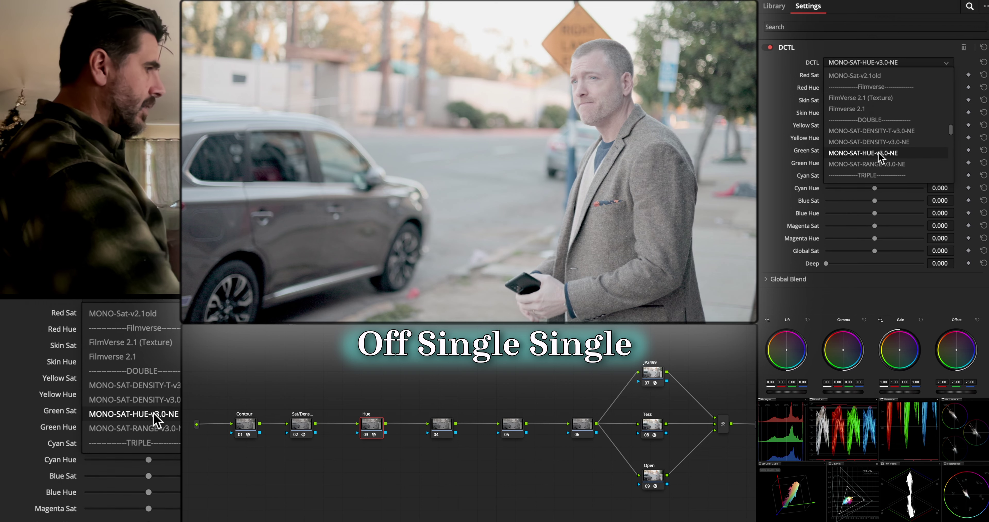
pyautogui.scroll(-1, 881, 159)
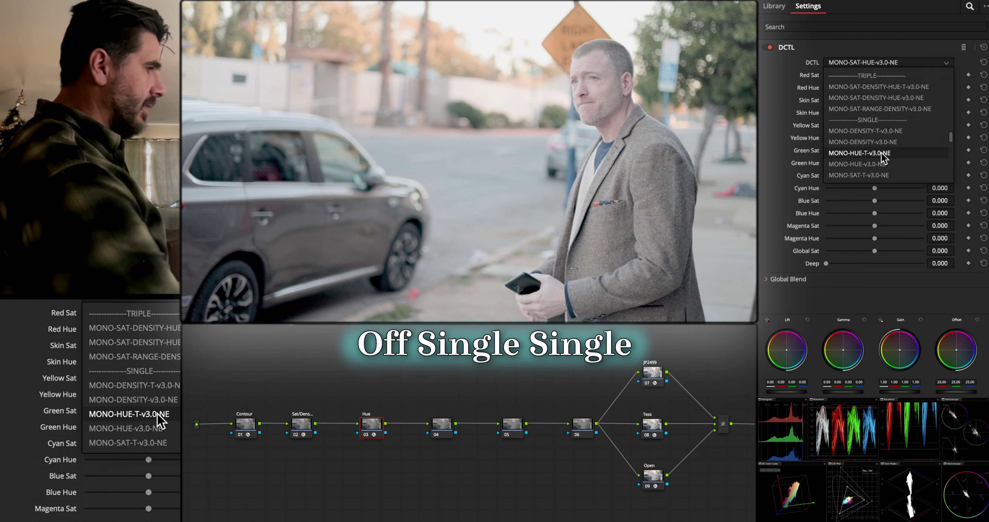
pyautogui.click(879, 165)
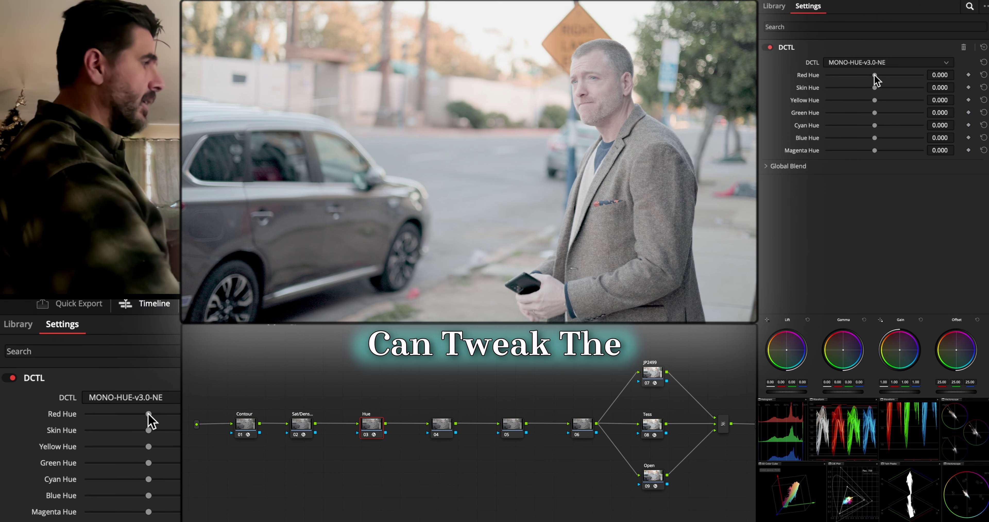
pyautogui.moveTo(899, 75); pyautogui.dragTo(848, 77)
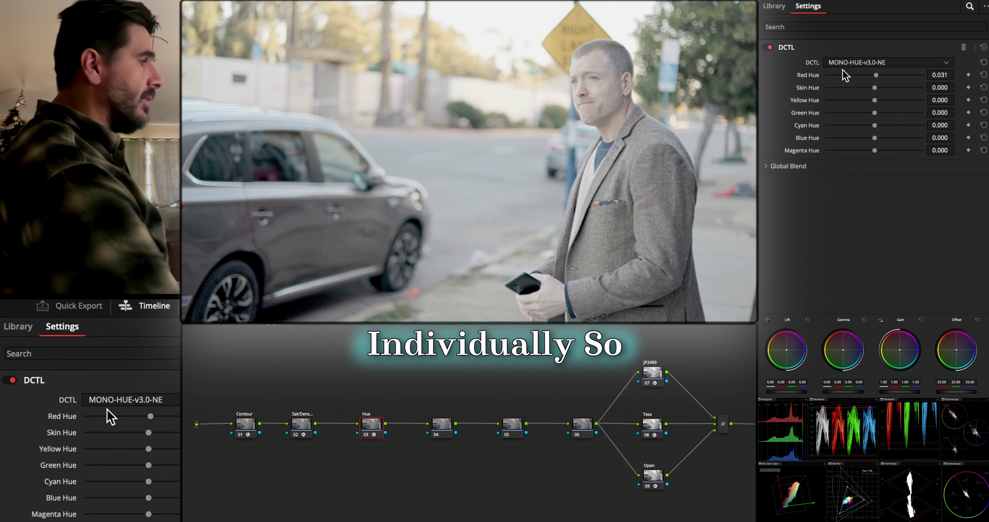
pyautogui.doubleClick(809, 76)
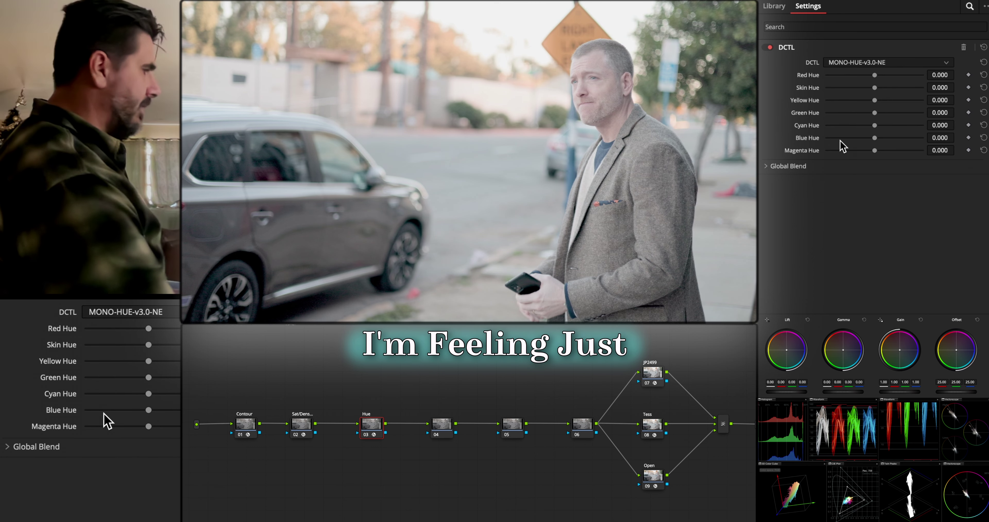
# Show the Contour node's split curve and set Split Strength to 0.809, Shadow Hue to 210.7 and Highlight Hue to 329.0.
pyautogui.click(443, 425)
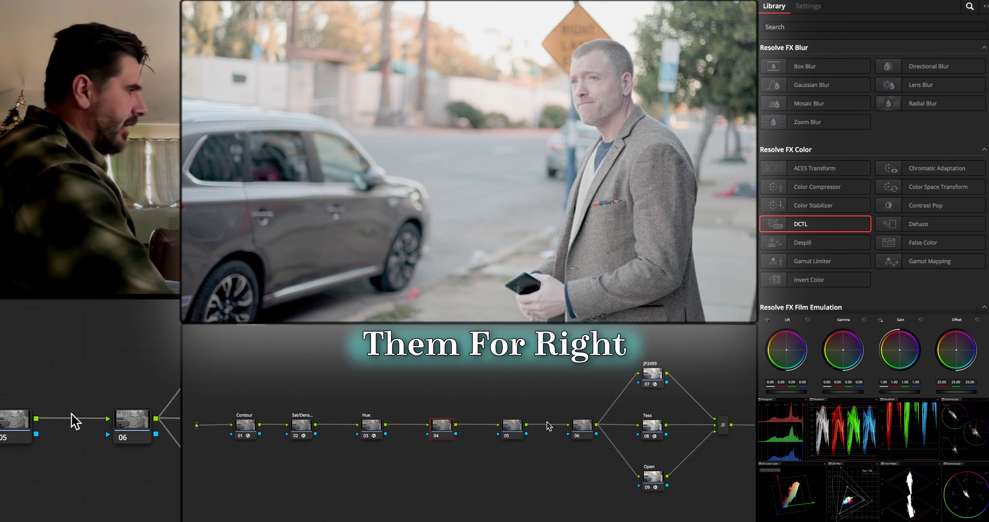
pyautogui.click(251, 428)
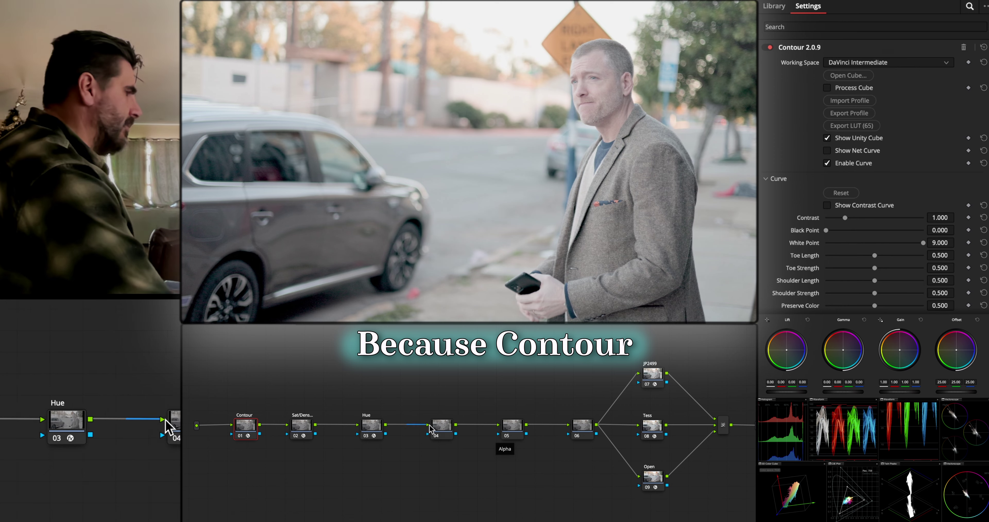
pyautogui.scroll(-3, 799, 200)
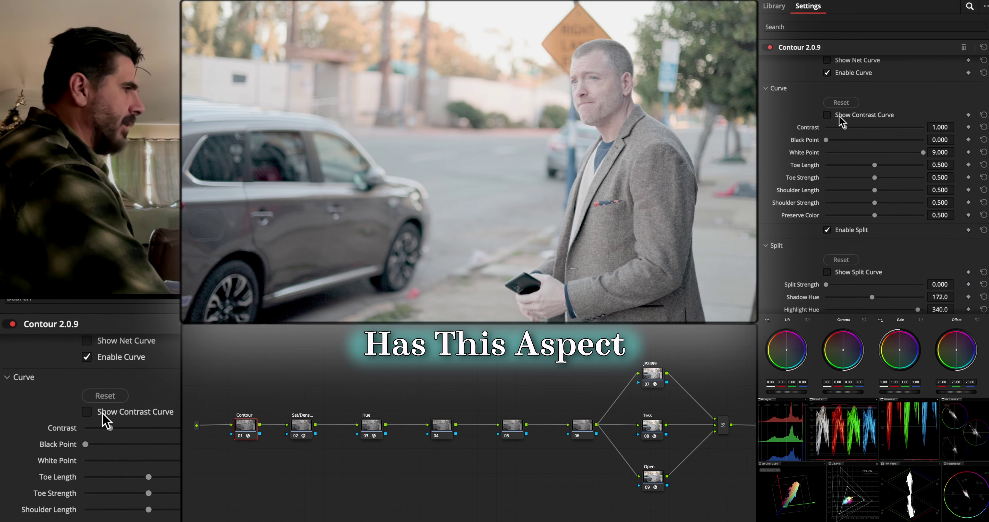
pyautogui.click(852, 274)
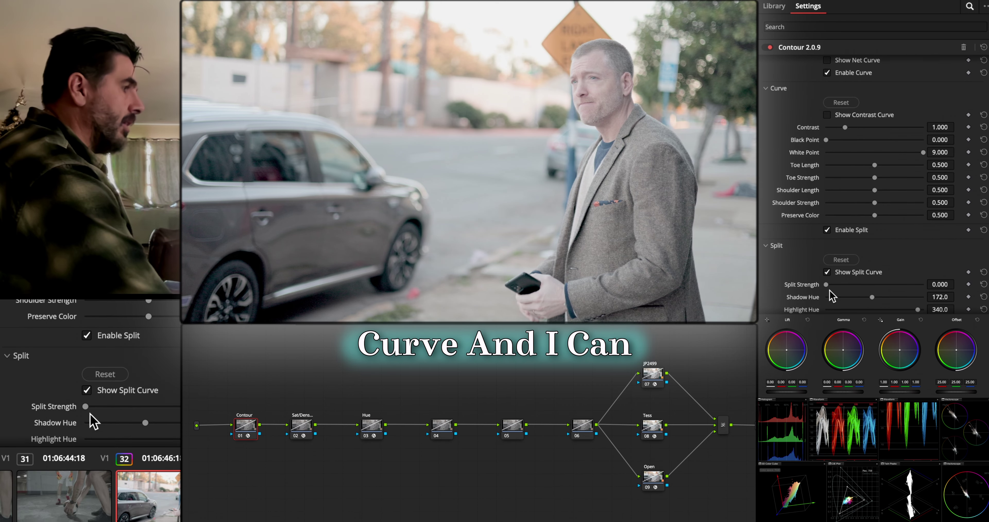
pyautogui.moveTo(825, 284); pyautogui.dragTo(904, 284)
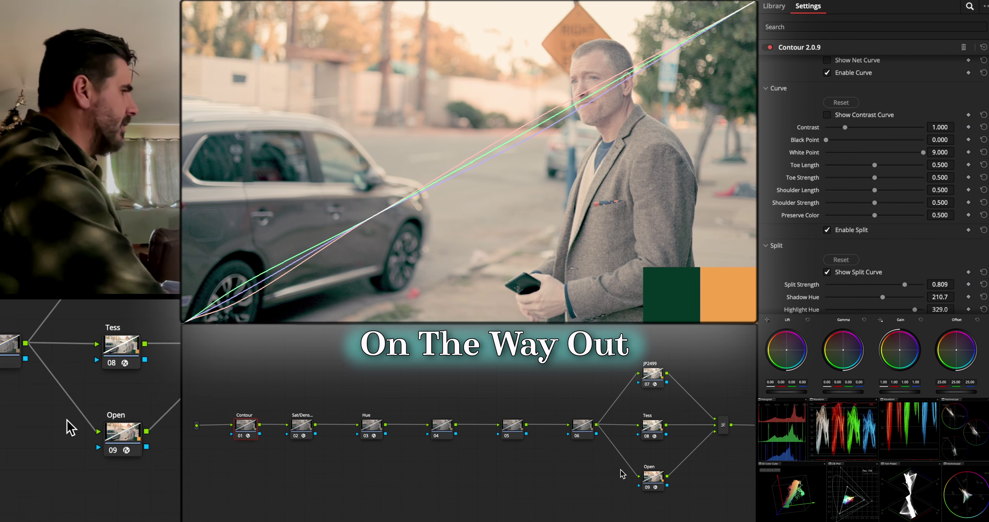
# Show the Contour node's contrast curve and set Contrast to 1.466 and Black Point to 0.028.
pyautogui.click(826, 115)
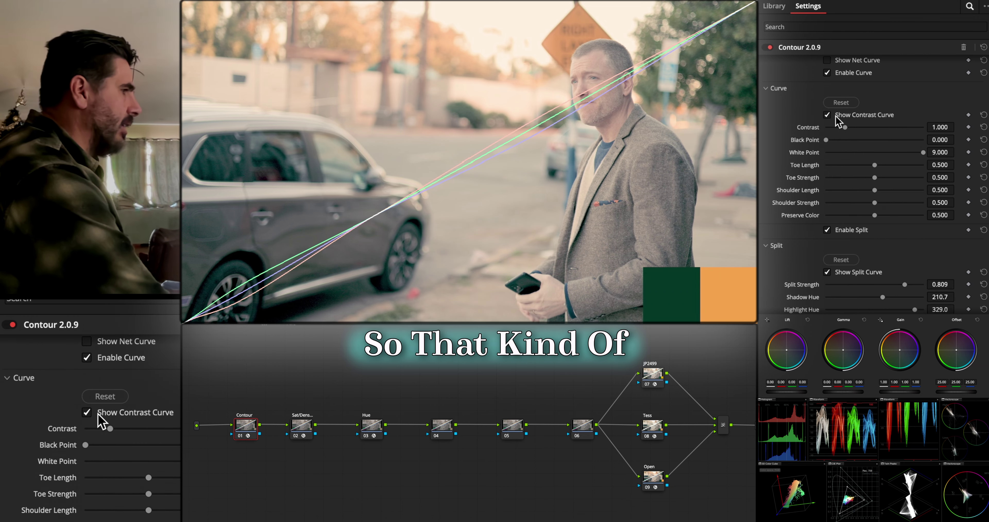
pyautogui.moveTo(844, 130)
pyautogui.mouseDown()
pyautogui.moveTo(864, 132)
pyautogui.moveTo(840, 140)
pyautogui.mouseUp()
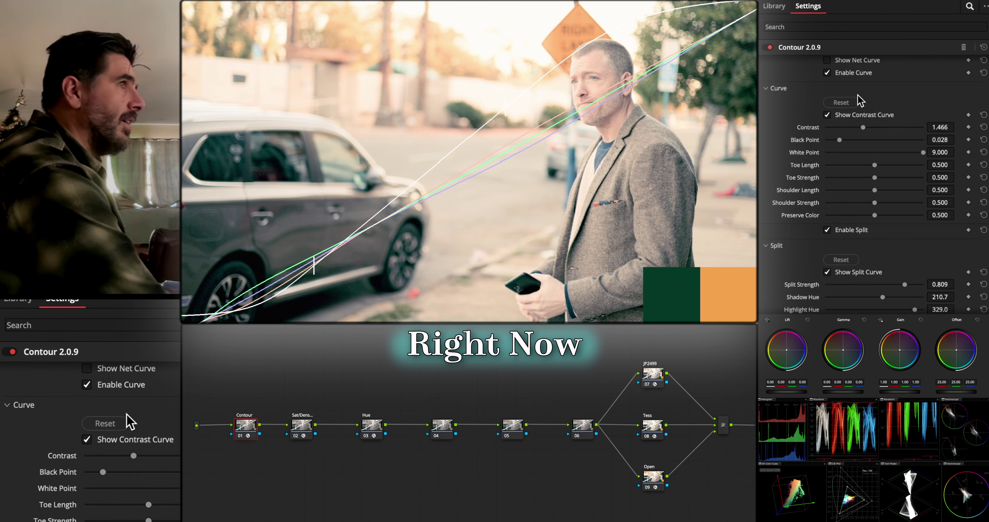
# Set the Contour node's Shadow Hue to 155.9 and Lo vs Hi Strength to 0.428.
pyautogui.scroll(-3, 848, 169)
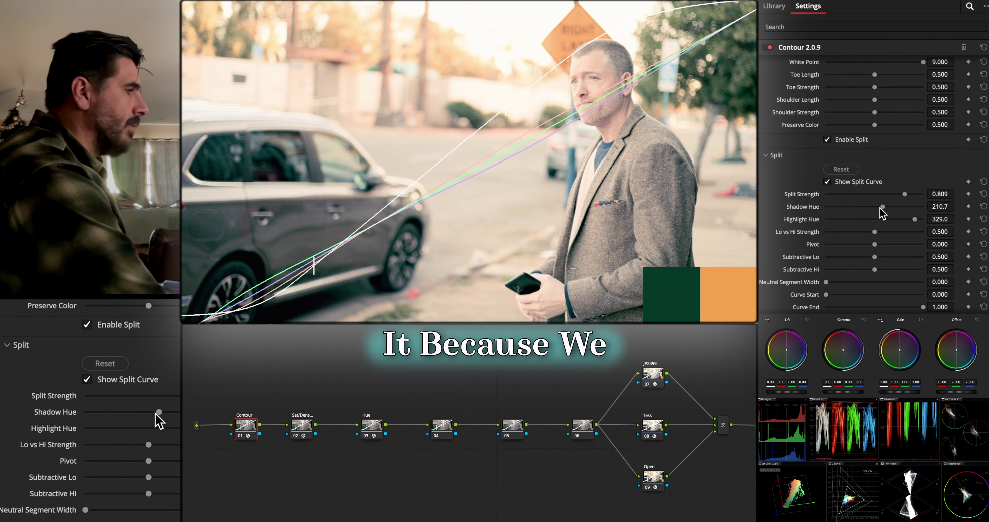
pyautogui.moveTo(877, 208); pyautogui.dragTo(867, 232)
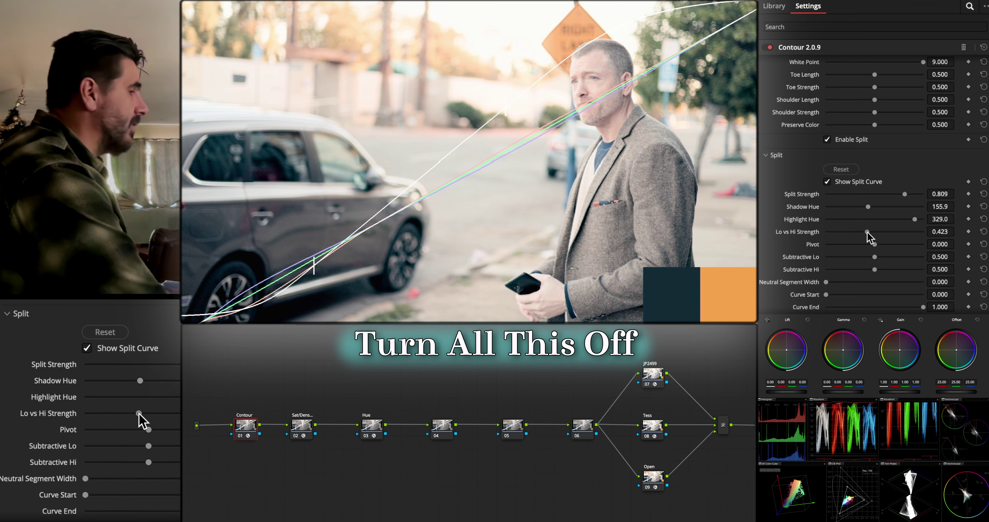
# Hide the Contour node's split curve and reset the whole Contour effect to its defaults.
pyautogui.click(873, 184)
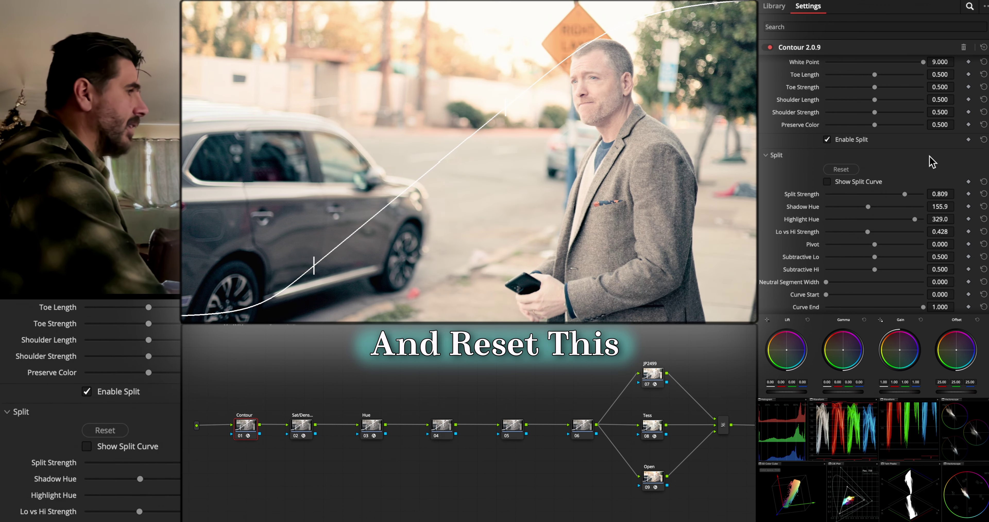
pyautogui.scroll(5, 955, 116)
pyautogui.click(983, 47)
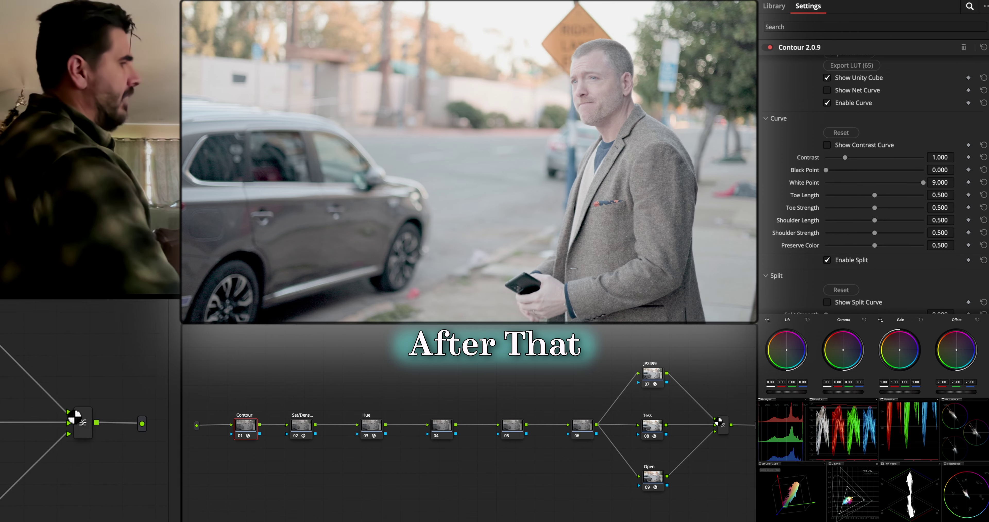
# Add another node branch feeding the mixer that joins the JP2499, Tess and Open branches.
pyautogui.click(725, 427)
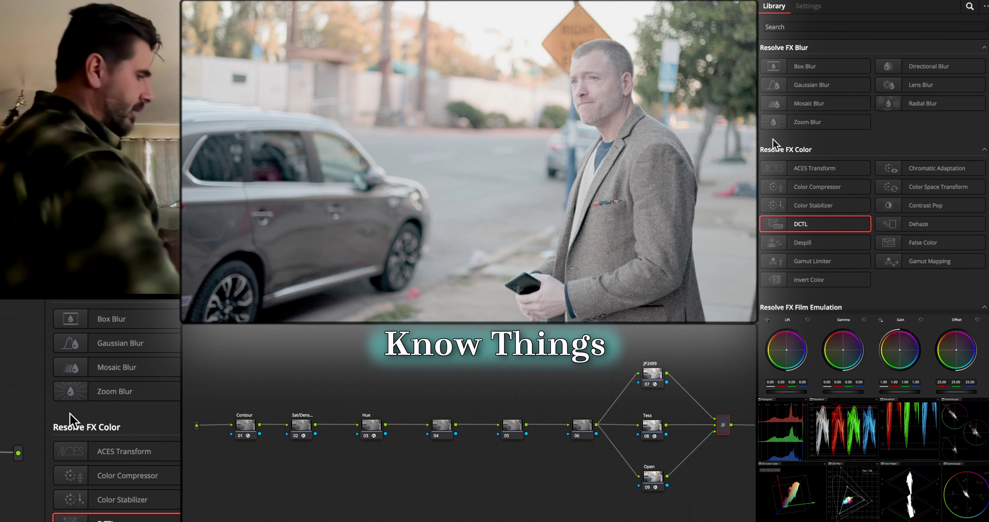
pyautogui.hotkey('alt', 'p')
pyautogui.rightClick(561, 460)
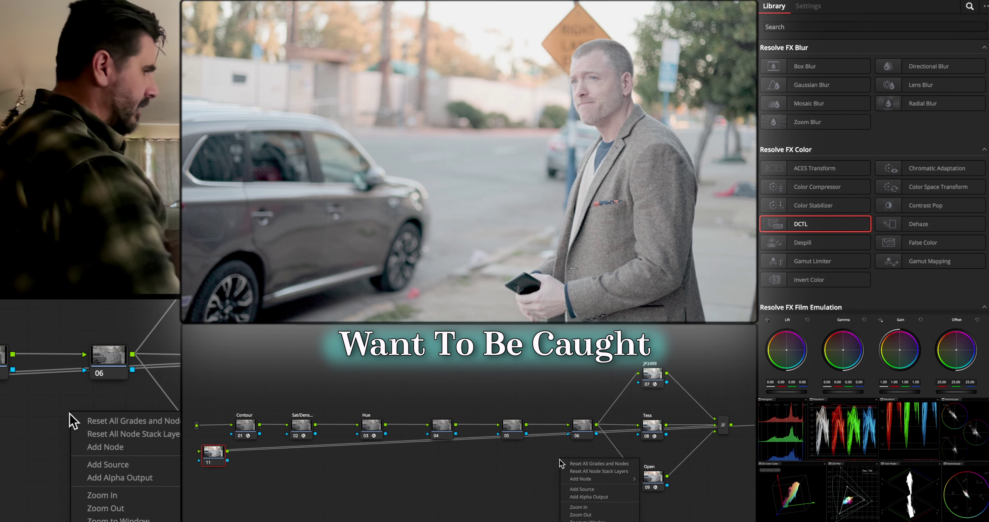
pyautogui.click(596, 520)
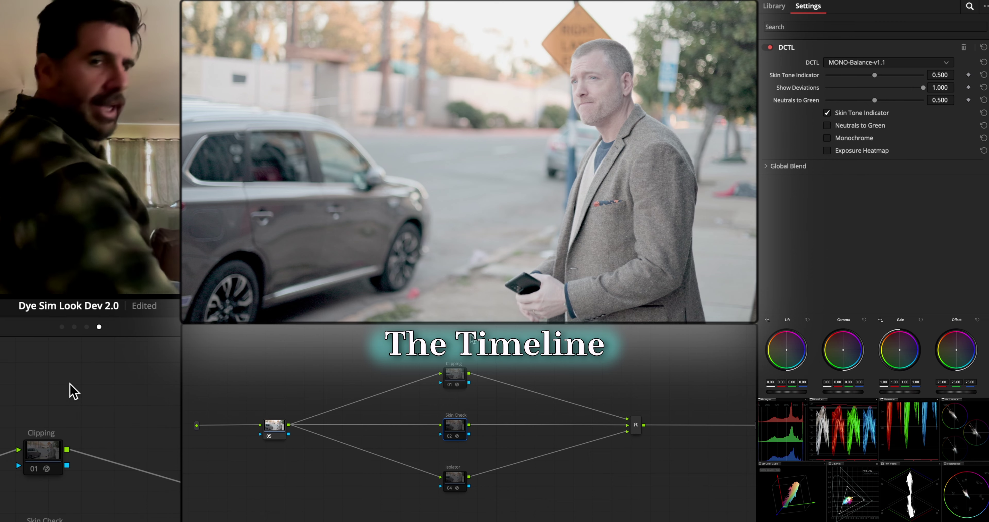
# In the timeline-level node tree, check the image with the Skin Check and Clipping nodes, switching each on and off again.
pyautogui.press('super+d')
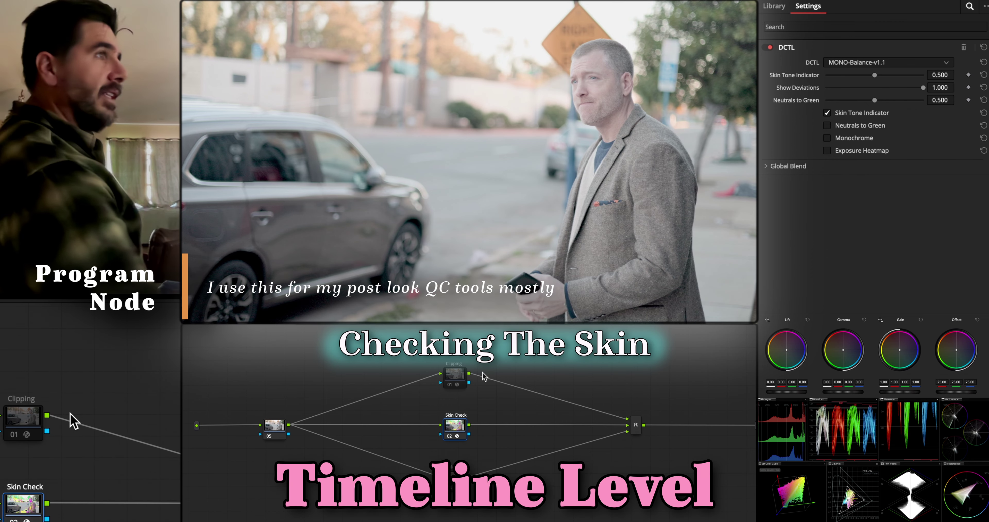
pyautogui.press('super+d')
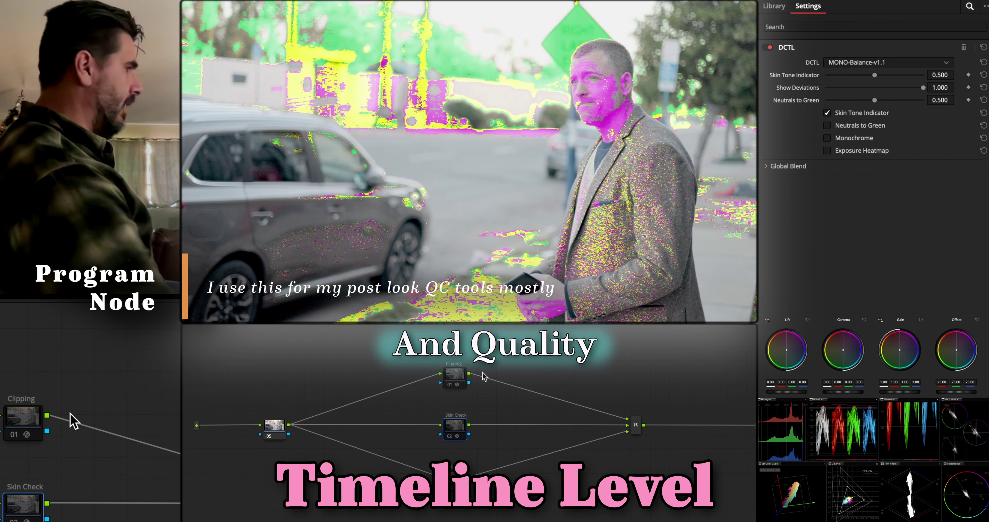
pyautogui.click(455, 375)
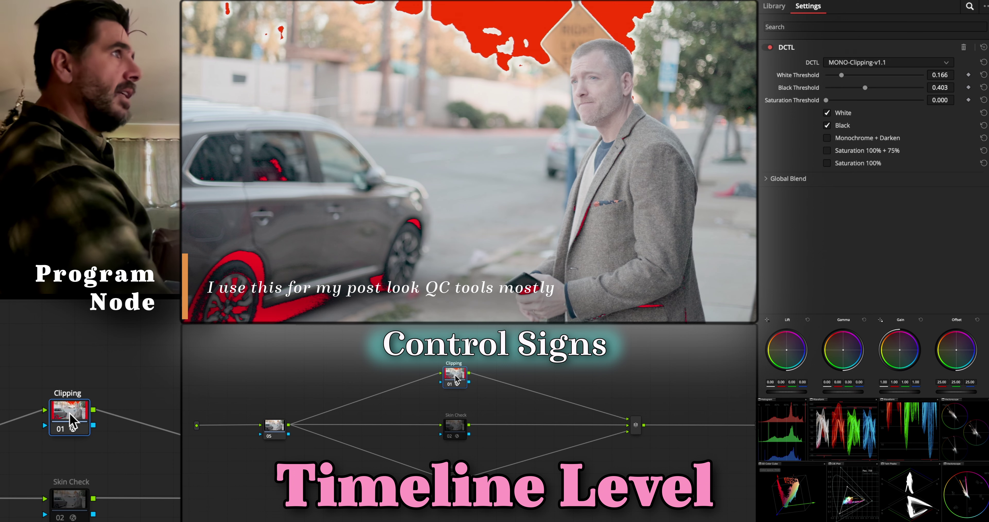
pyautogui.press('super+d')
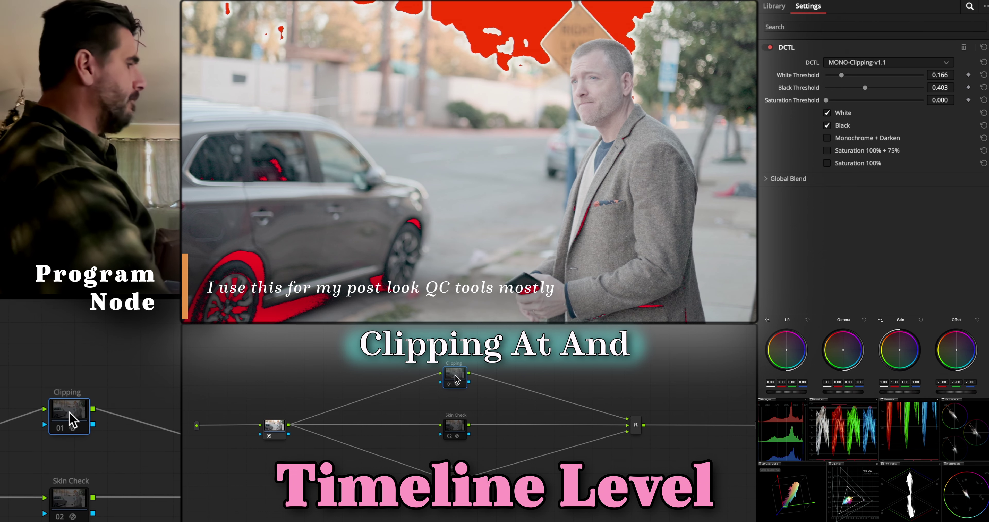
# Select the timeline-level Isolator node and toggle it on and off to check its effect on the image.
pyautogui.click(464, 484)
pyautogui.press('super+d')
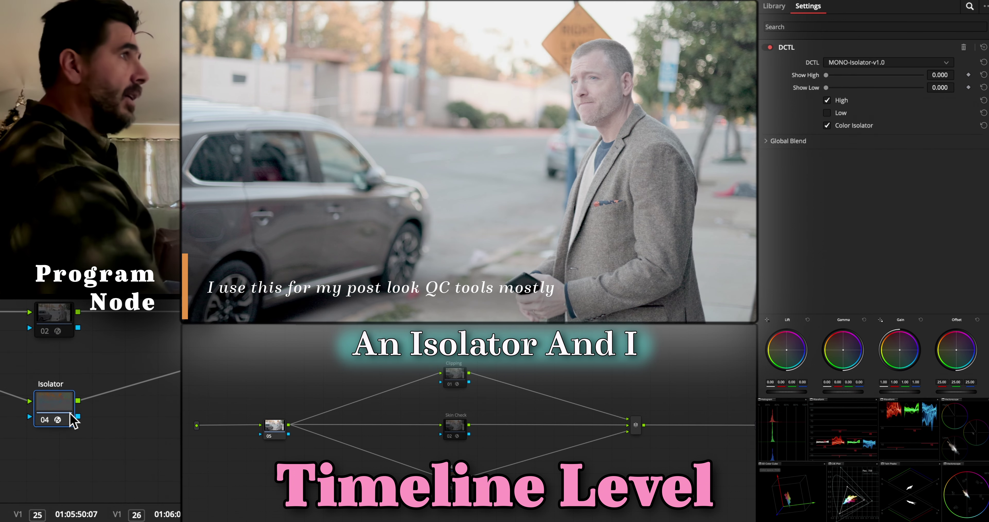
pyautogui.press('super+d')
pyautogui.press('super+d')
pyautogui.press('super+d')
pyautogui.press('super+d')
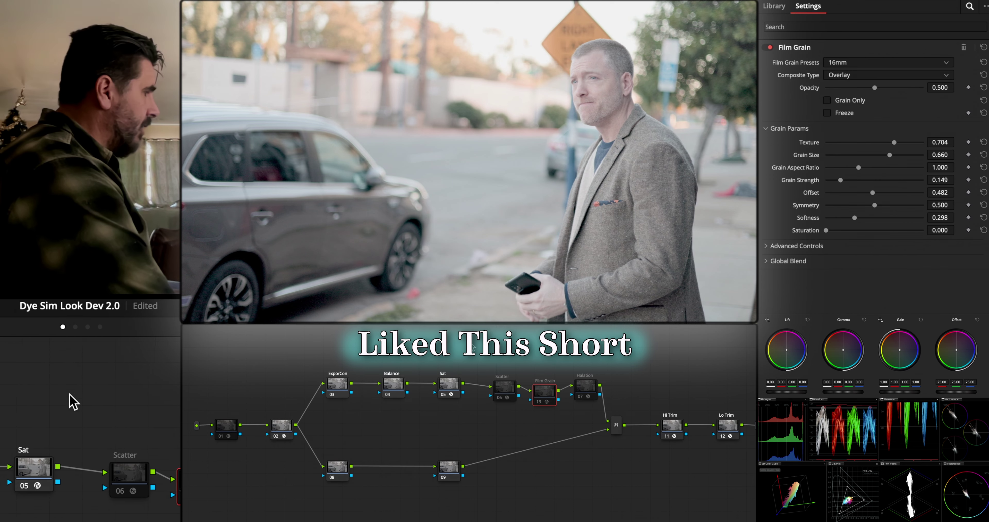
# Clean up the clip's node graph so the nodes around Scatter, Film Grain and Halation are evenly arranged.
pyautogui.rightClick(515, 457)
pyautogui.press('Escape')
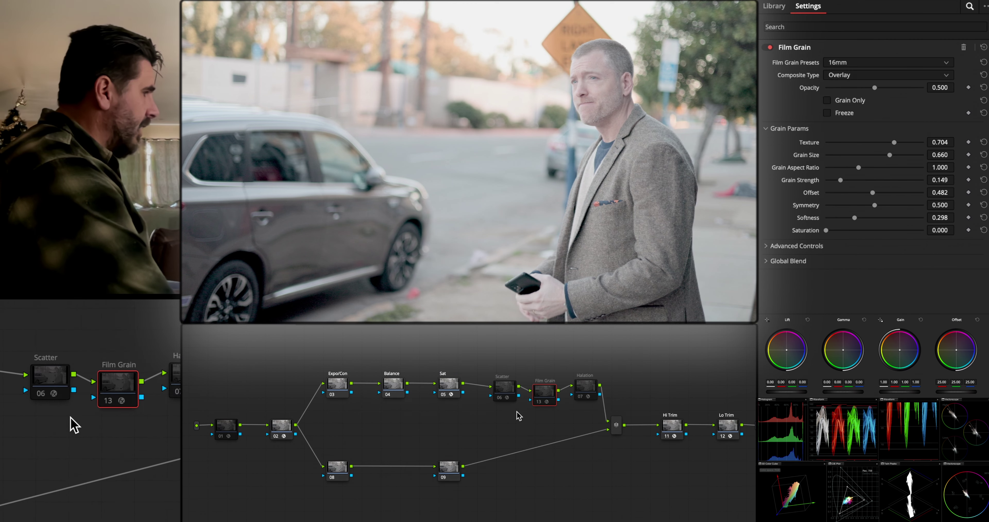
pyautogui.rightClick(511, 458)
pyautogui.click(537, 446)
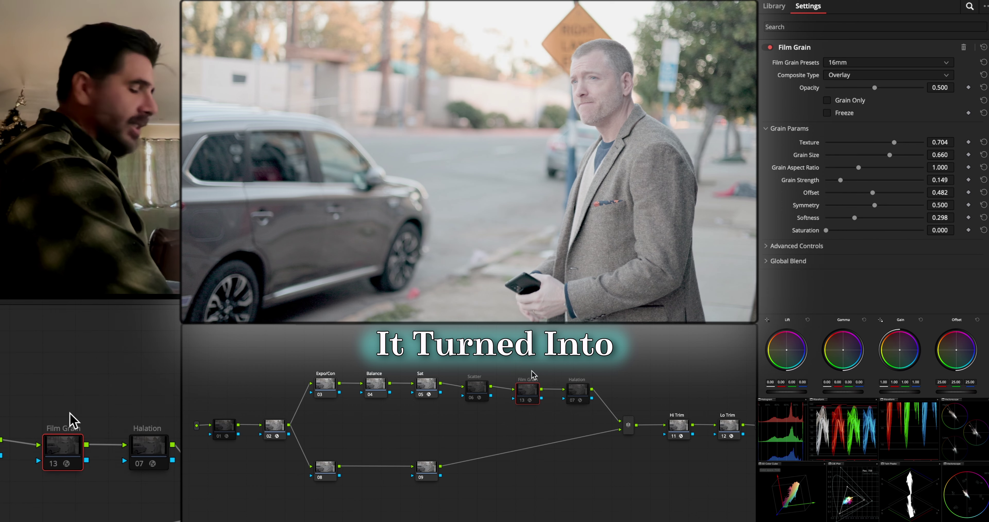